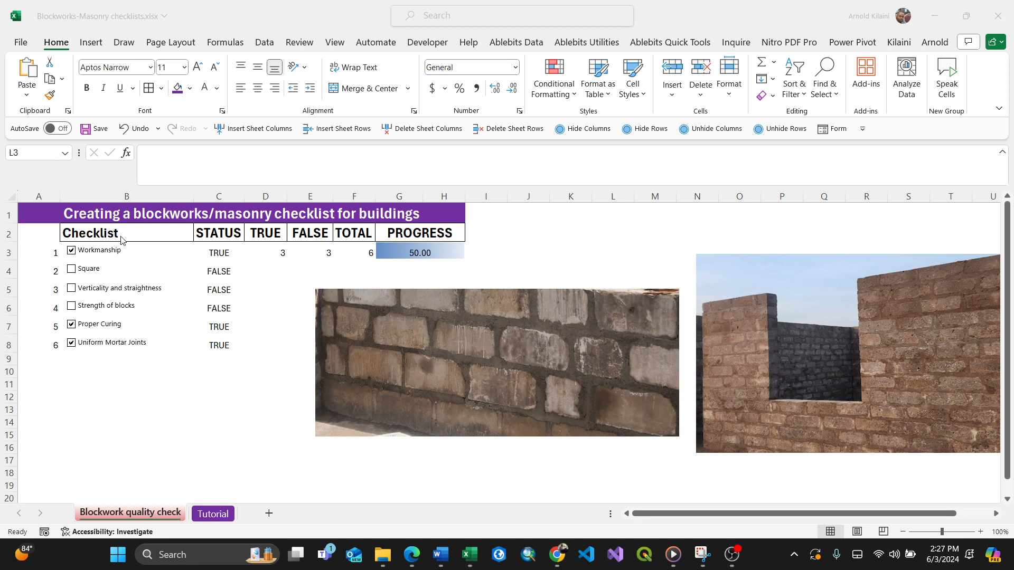
Untick the Workmanship item and review the count, total and progress formulas in row 3 of the finished checklist.
{"action": "left_click", "coordinate": [71, 252]}
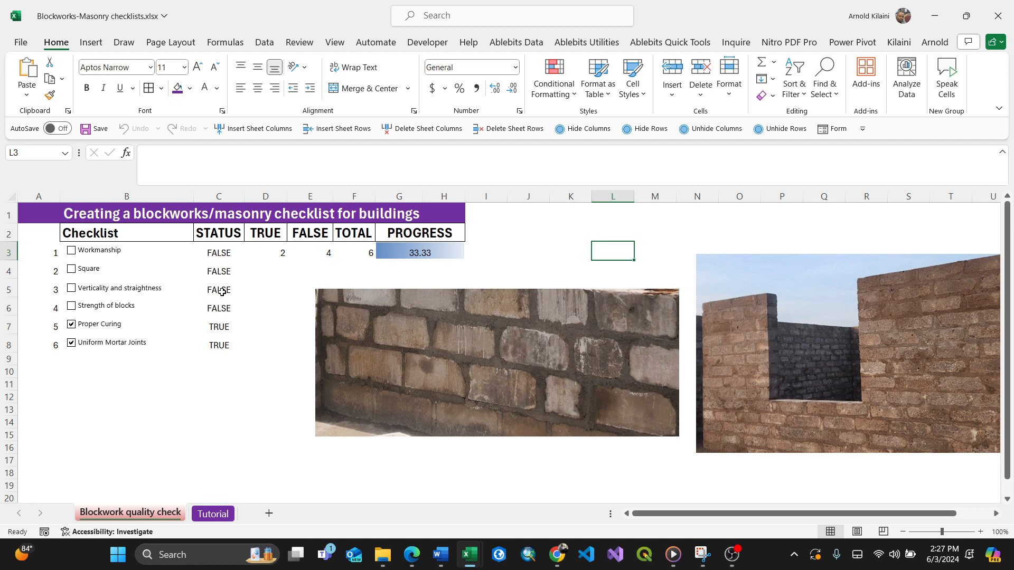
{"action": "left_click", "coordinate": [324, 254]}
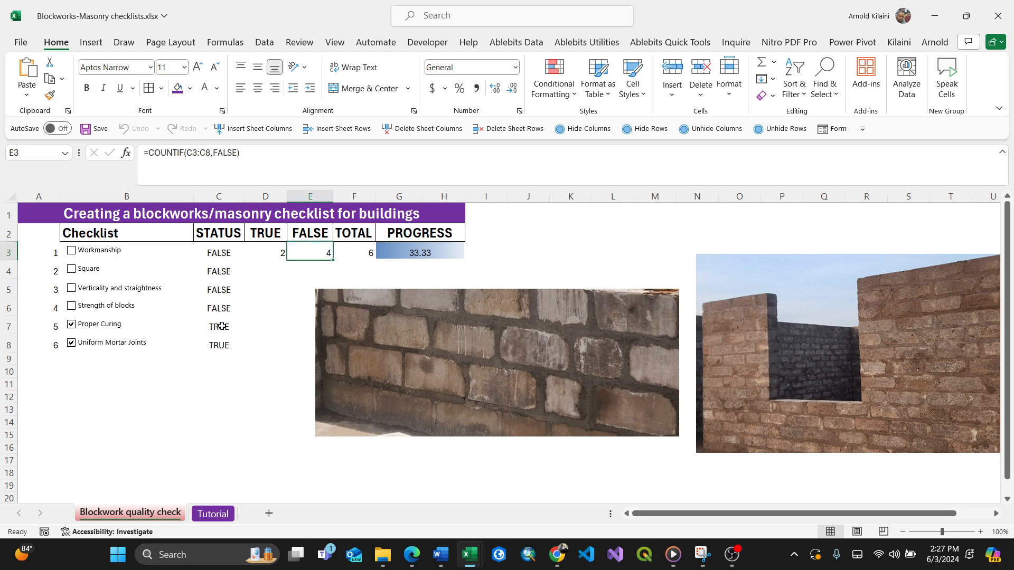
{"action": "left_click", "coordinate": [274, 251]}
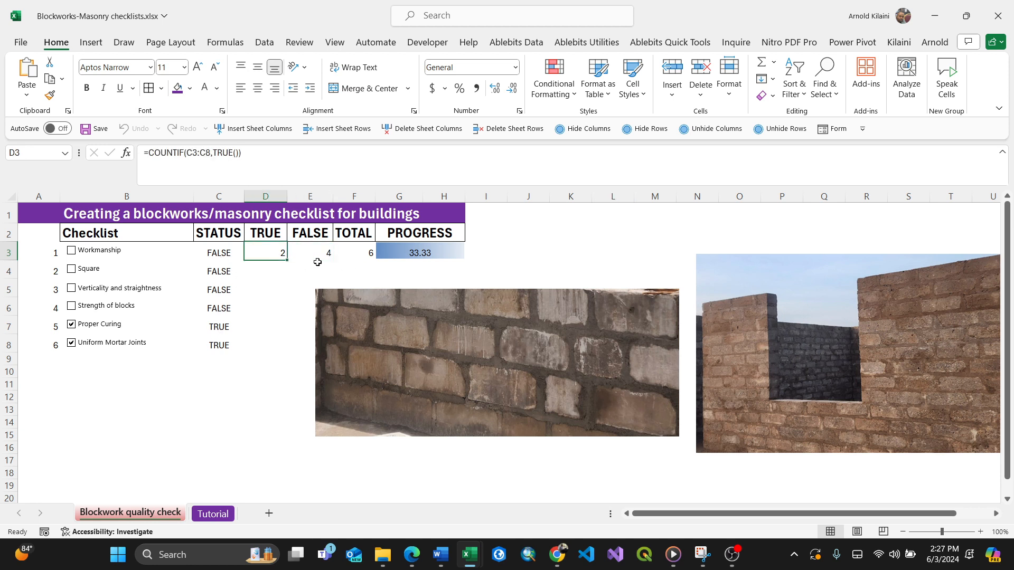
{"action": "left_click", "coordinate": [362, 253]}
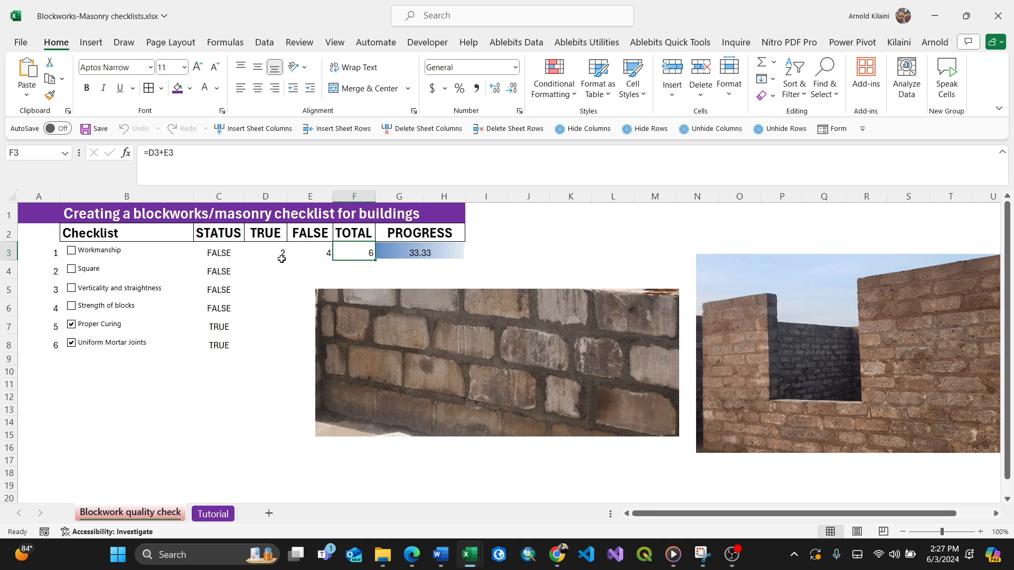
{"action": "double_click", "coordinate": [437, 254]}
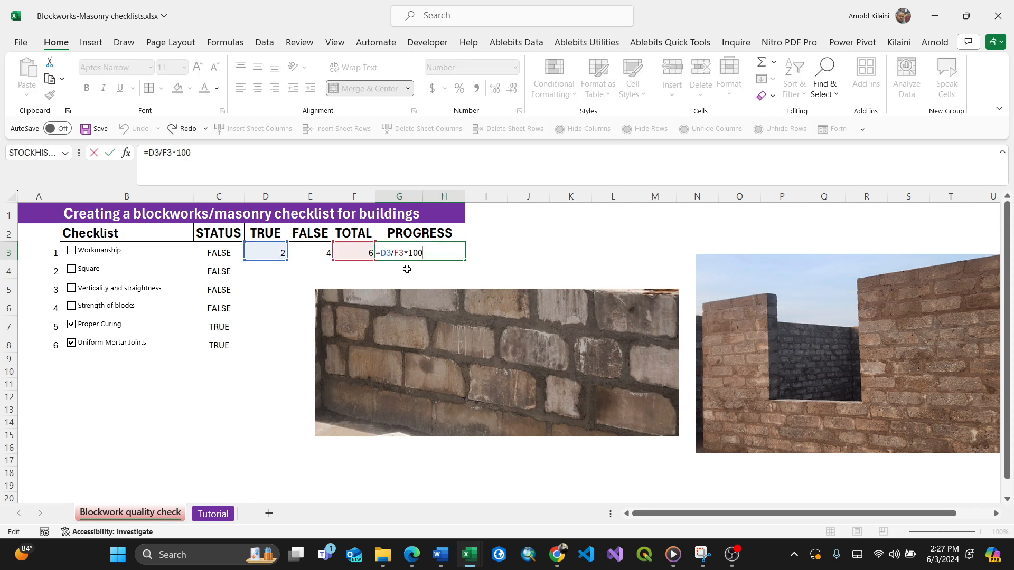
{"action": "key", "text": "ctrl+Return"}
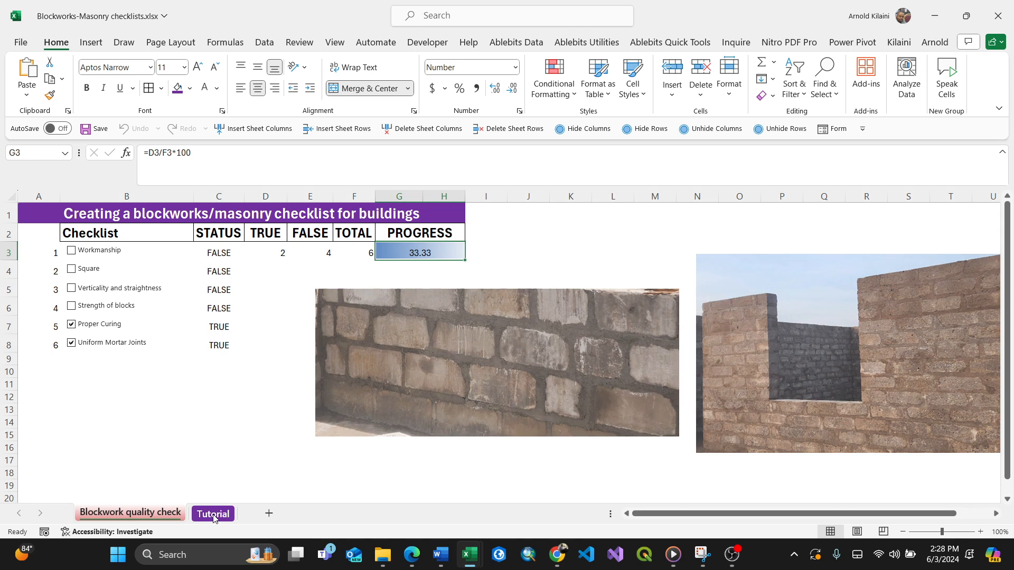
Switch to the Tutorial sheet and merge and centre the PROGRESS header across G3:H3.
{"action": "left_click", "coordinate": [213, 513]}
{"action": "left_click", "coordinate": [353, 307]}
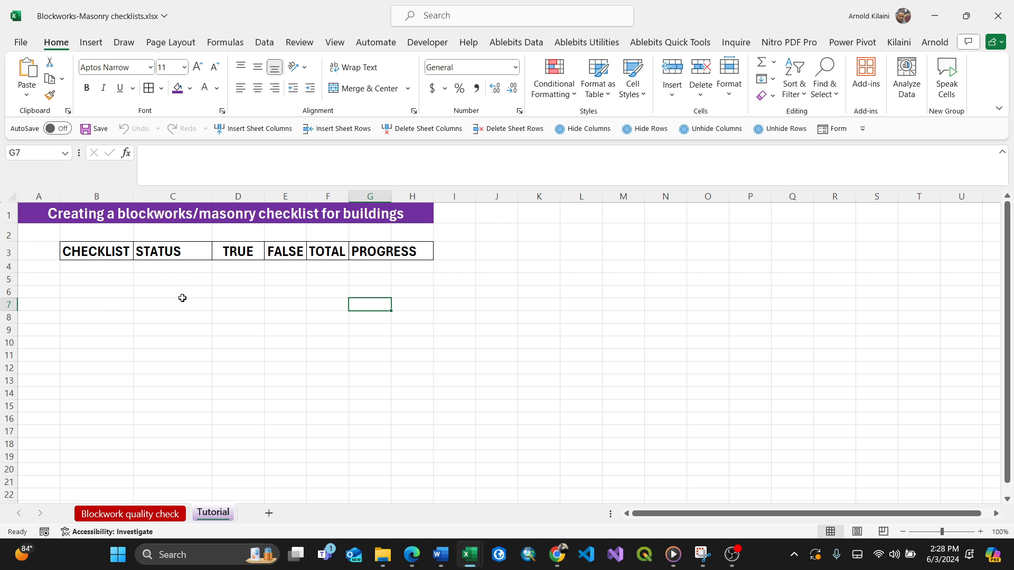
{"action": "left_click", "coordinate": [284, 252]}
{"action": "left_click", "coordinate": [321, 252]}
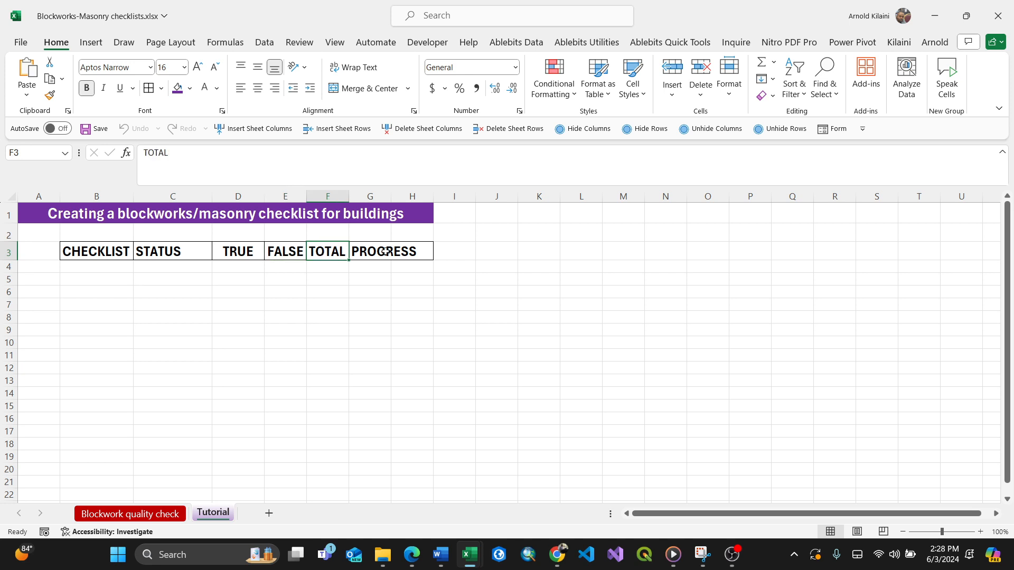
{"action": "left_click_drag", "start_coordinate": [383, 252], "coordinate": [405, 251]}
{"action": "left_click", "coordinate": [364, 88]}
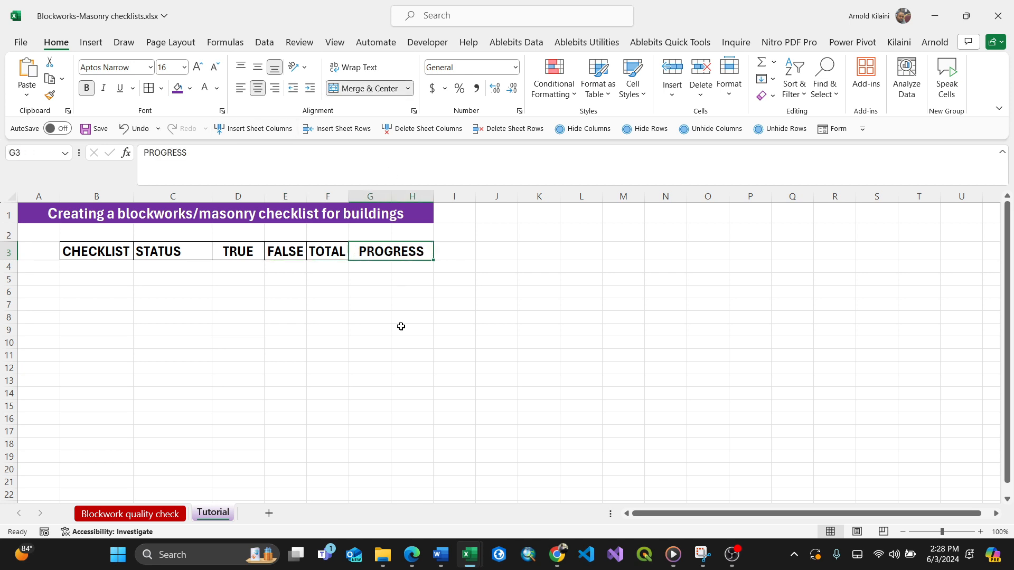
{"action": "left_click", "coordinate": [400, 327]}
Draw a checkbox form control in cell B4 of the checklist column.
{"action": "left_click", "coordinate": [96, 266]}
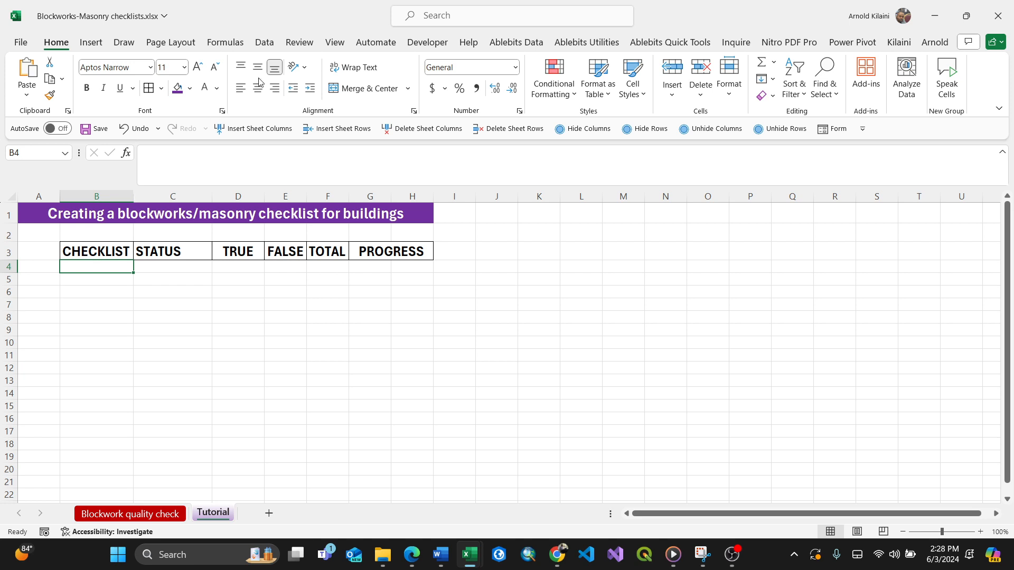
{"action": "left_click", "coordinate": [426, 42]}
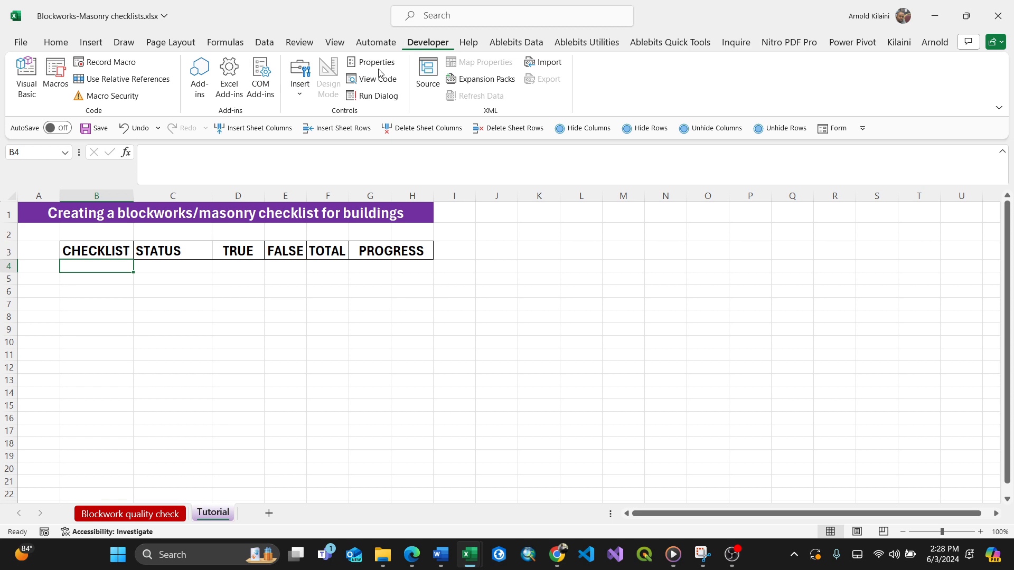
{"action": "left_click", "coordinate": [300, 98]}
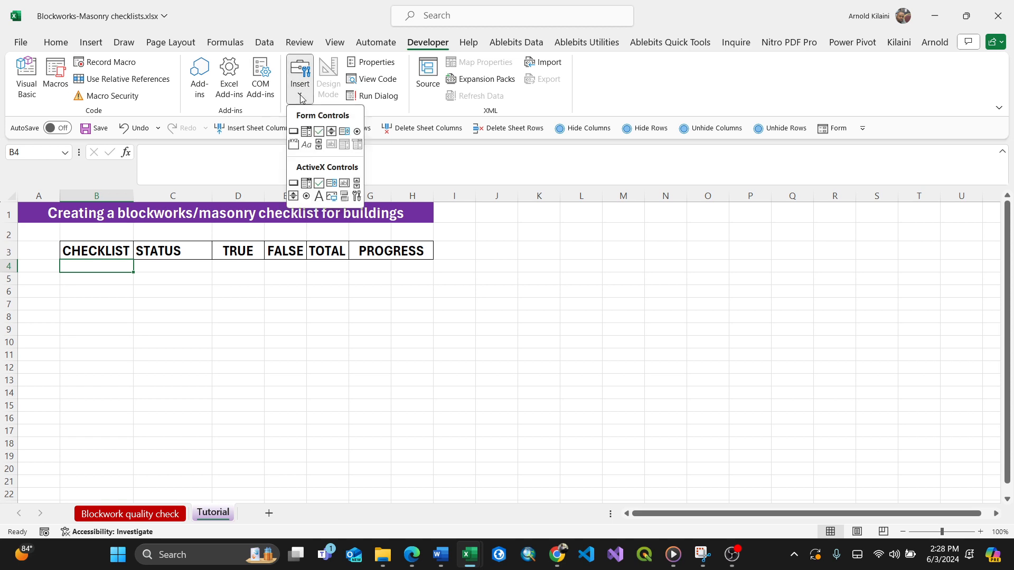
{"action": "left_click", "coordinate": [319, 131]}
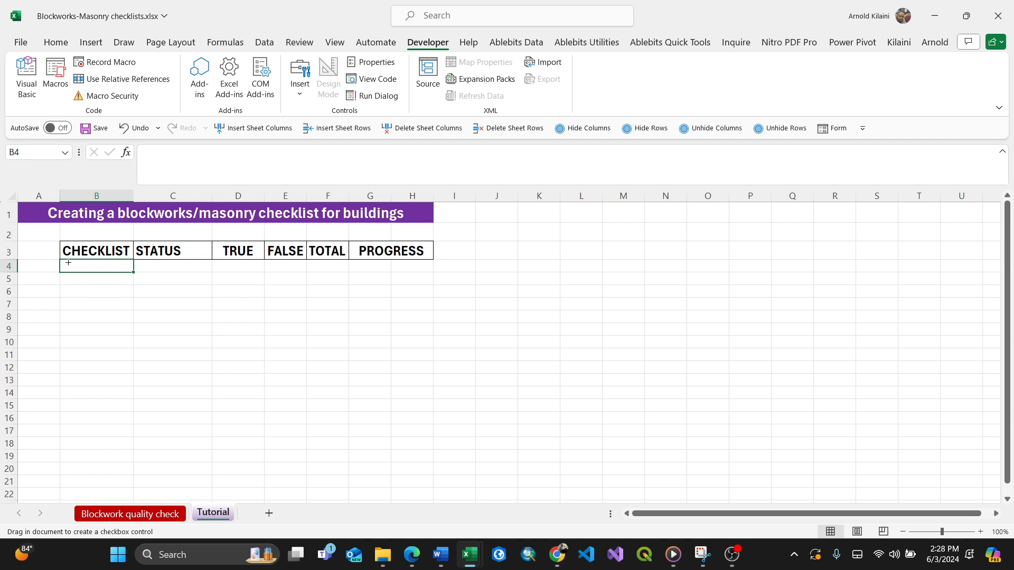
{"action": "left_click_drag", "start_coordinate": [67, 260], "coordinate": [83, 272]}
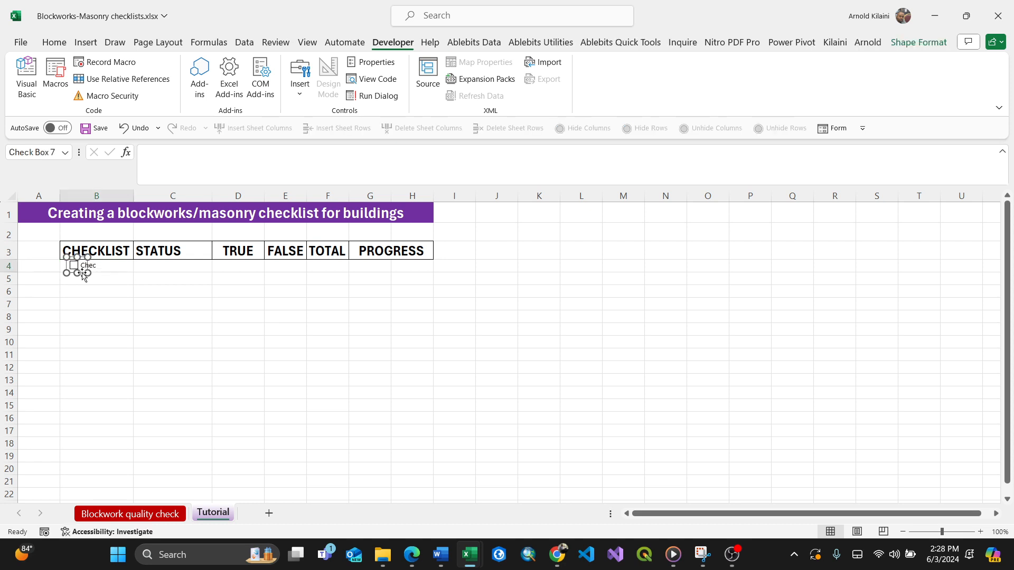
Paste copies of the checkbox down the checklist column and move one into row 9.
{"action": "left_click", "coordinate": [84, 280]}
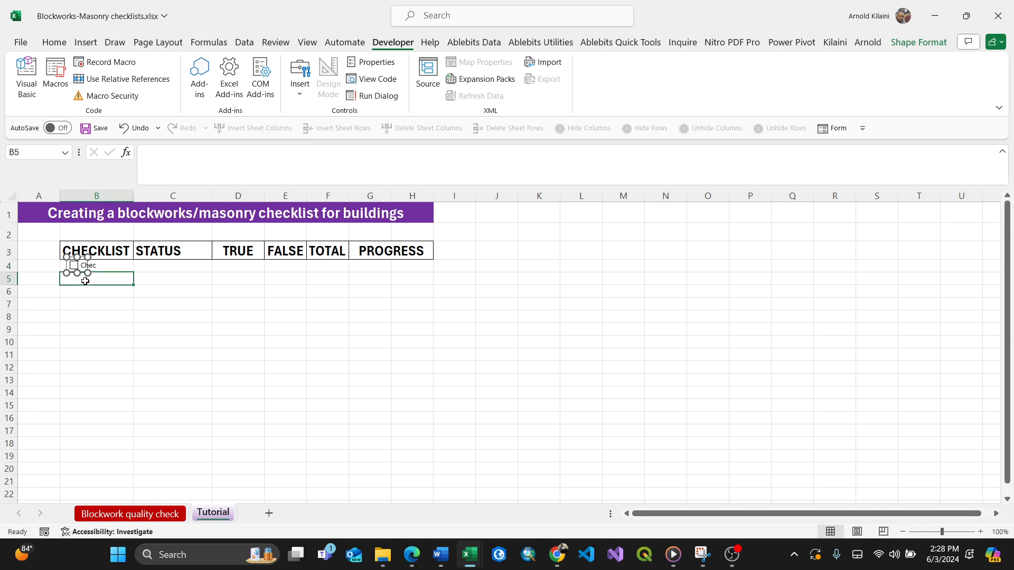
{"action": "key", "text": "ctrl+v"}
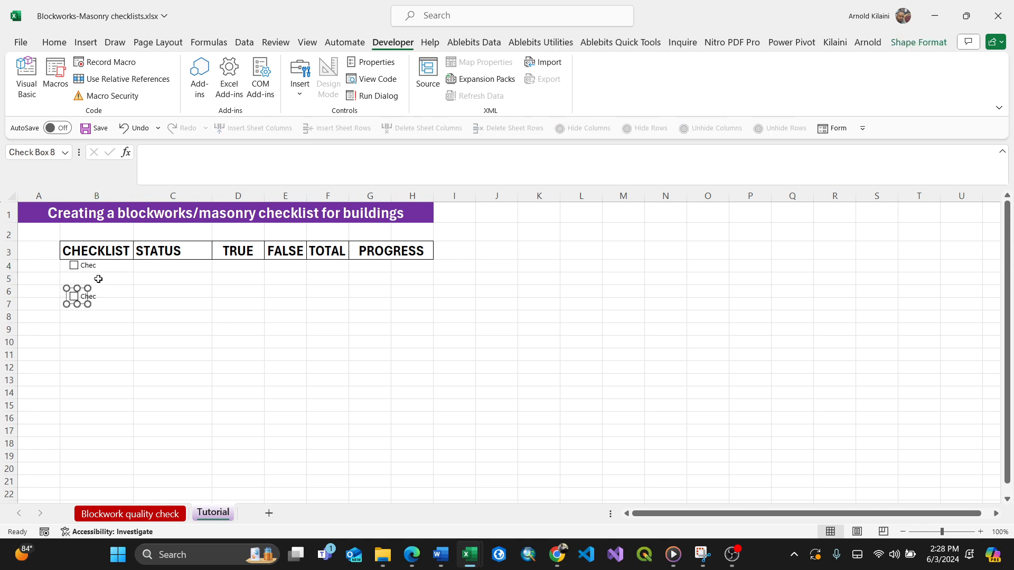
{"action": "left_click", "coordinate": [98, 279]}
{"action": "key", "text": "ctrl+v"}
{"action": "key", "text": "ctrl+v"}
{"action": "key", "text": "ctrl+v"}
{"action": "key", "text": "ctrl+v"}
{"action": "key", "text": "ctrl+v"}
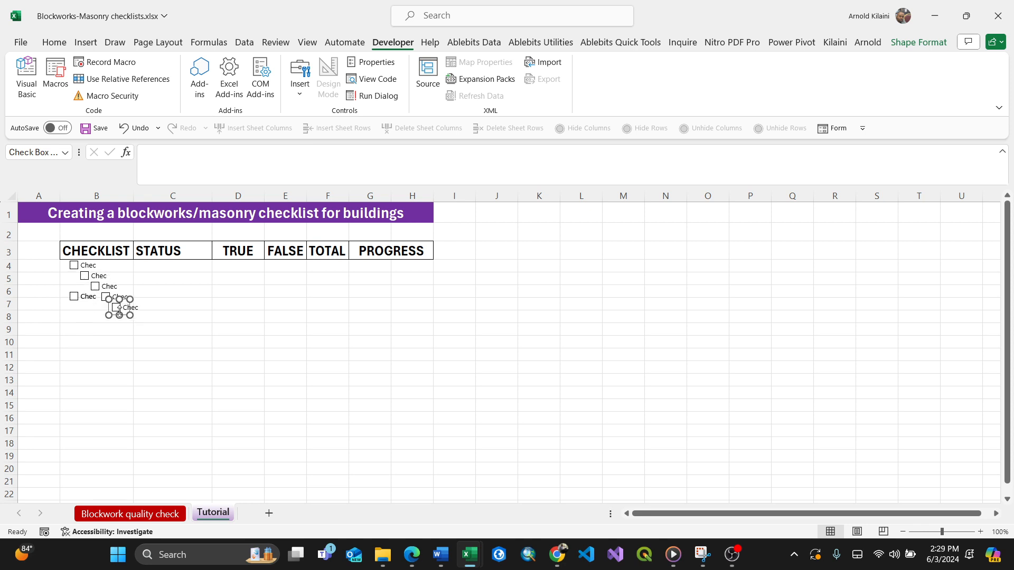
{"action": "left_click_drag", "start_coordinate": [117, 312], "coordinate": [77, 333]}
Number the checklist rows 1 to 6 in cells A4 to A9.
{"action": "left_click", "coordinate": [39, 266]}
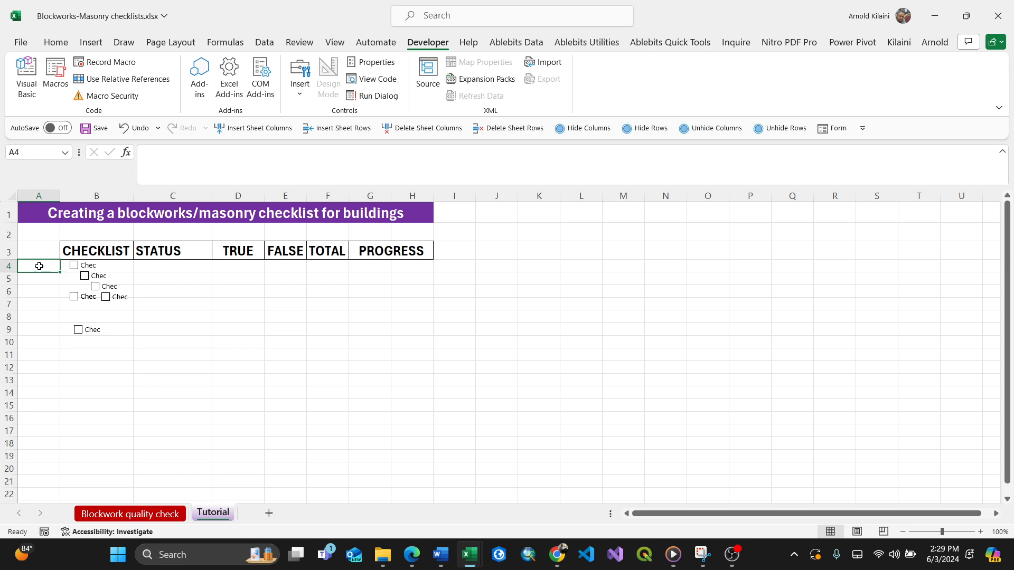
{"action": "type", "text": "1"}
{"action": "key", "text": "Return"}
{"action": "type", "text": "2"}
{"action": "key", "text": "Return"}
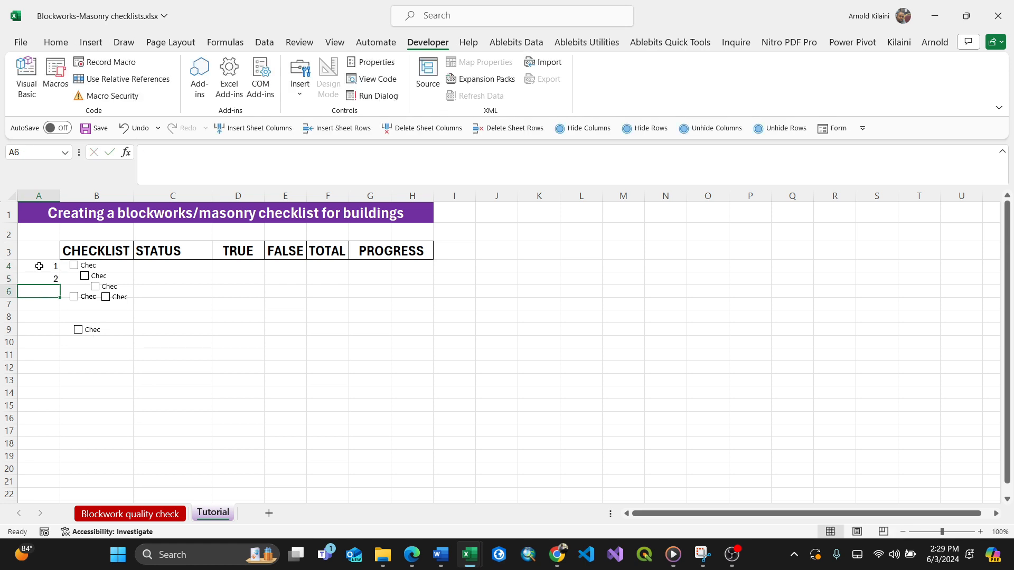
{"action": "left_click_drag", "start_coordinate": [40, 266], "coordinate": [48, 335]}
{"action": "left_click", "coordinate": [56, 280]}
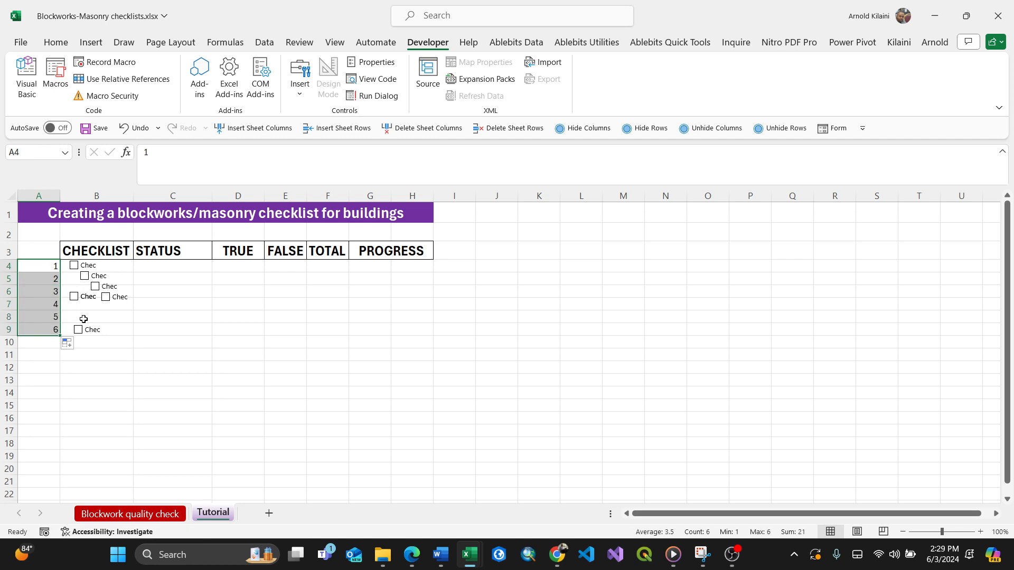
Move the extra checkbox from row 6 into row 8.
{"action": "left_click", "coordinate": [129, 300]}
{"action": "right_click", "coordinate": [128, 299]}
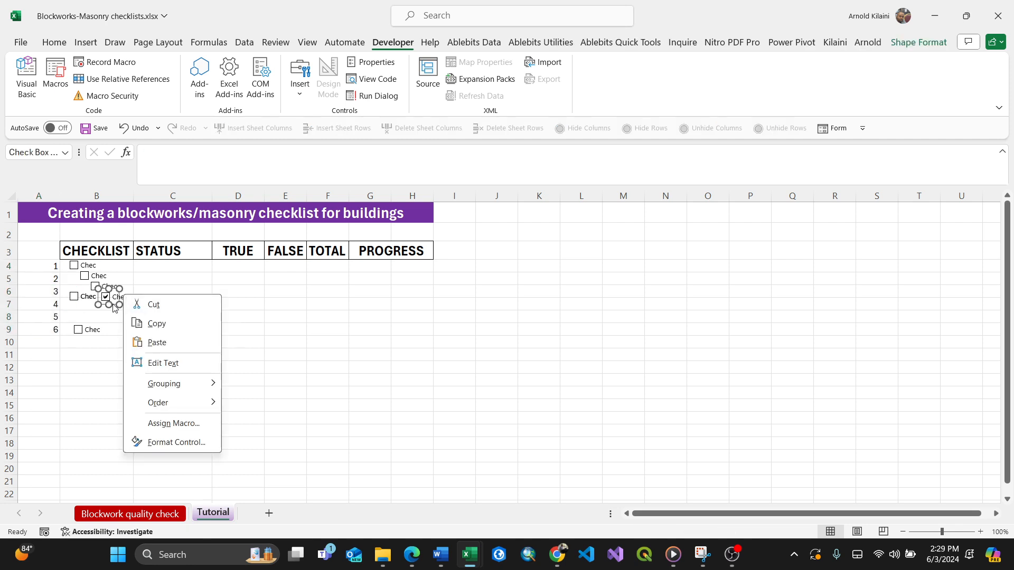
{"action": "key", "text": "Escape"}
{"action": "left_click_drag", "start_coordinate": [105, 308], "coordinate": [86, 323]}
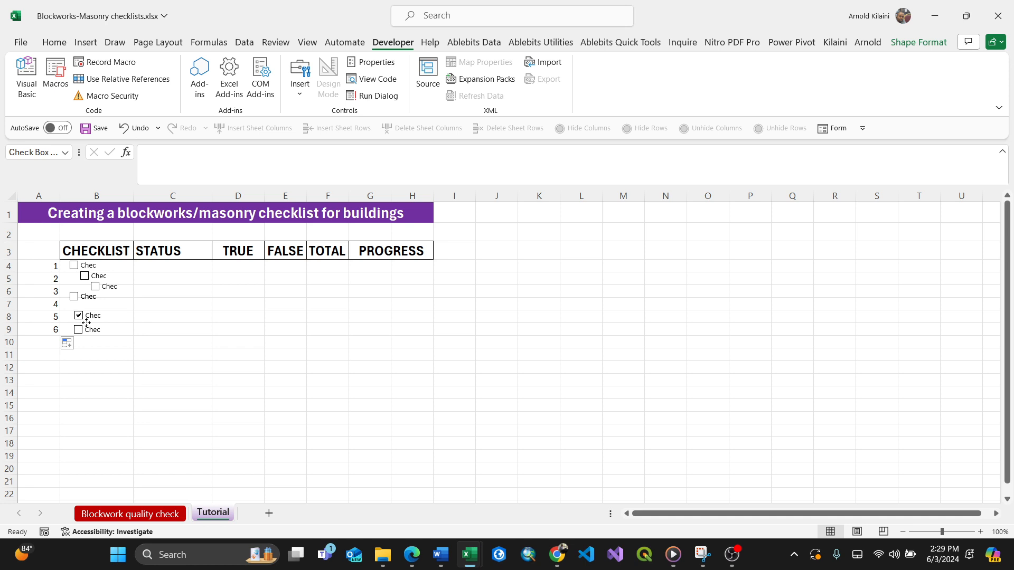
Move the checkbox sitting between rows 5 and 6 down into row 7.
{"action": "left_click", "coordinate": [106, 294]}
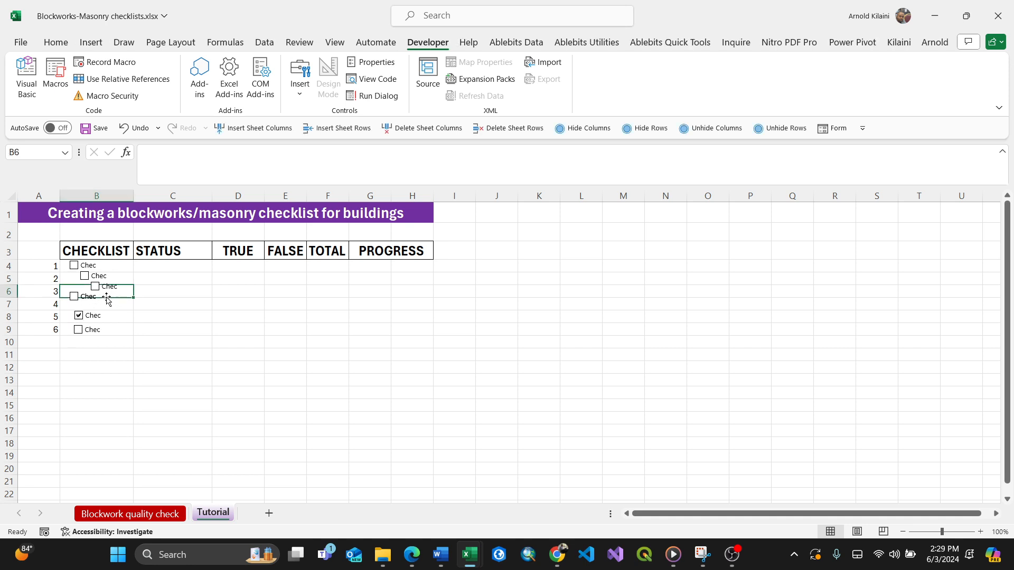
{"action": "right_click", "coordinate": [99, 293]}
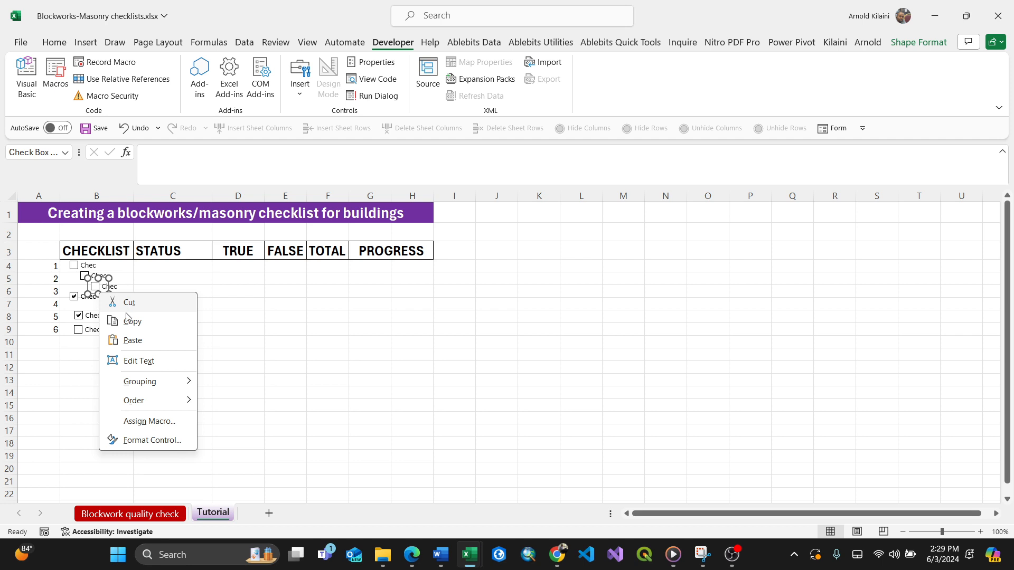
{"action": "left_click", "coordinate": [101, 282]}
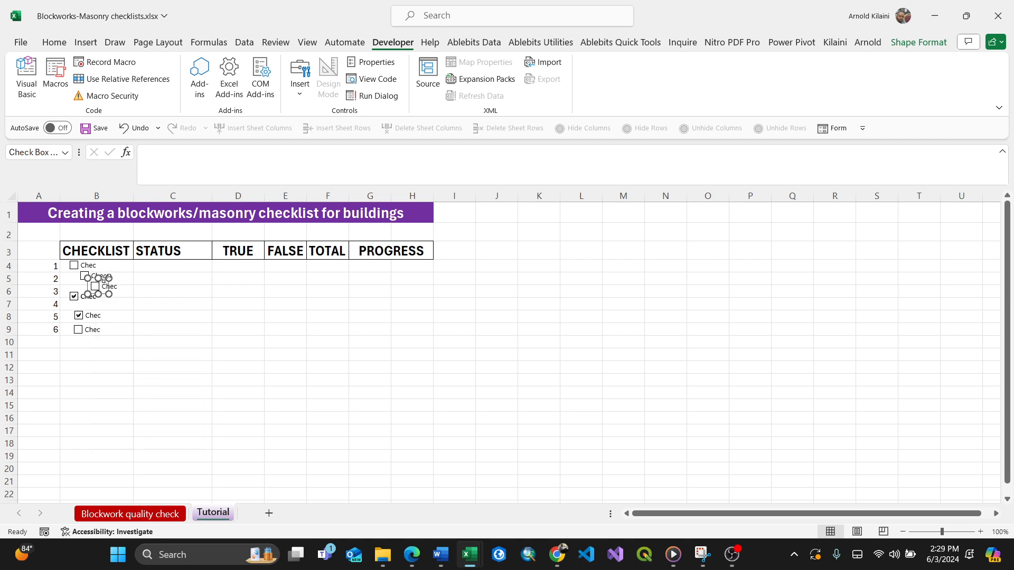
{"action": "left_click_drag", "start_coordinate": [103, 280], "coordinate": [84, 299]}
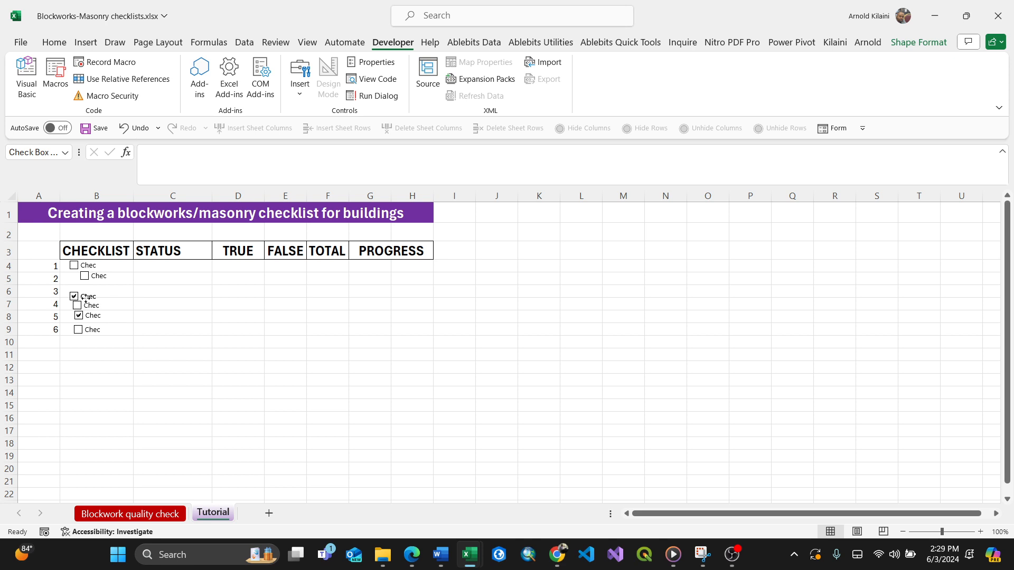
{"action": "left_click", "coordinate": [104, 291]}
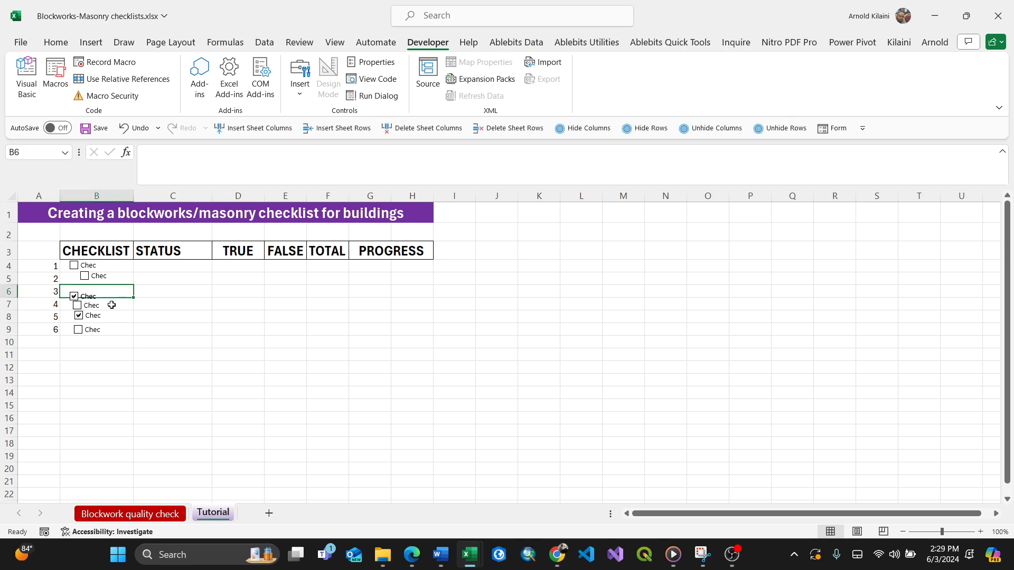
{"action": "key", "text": "Down"}
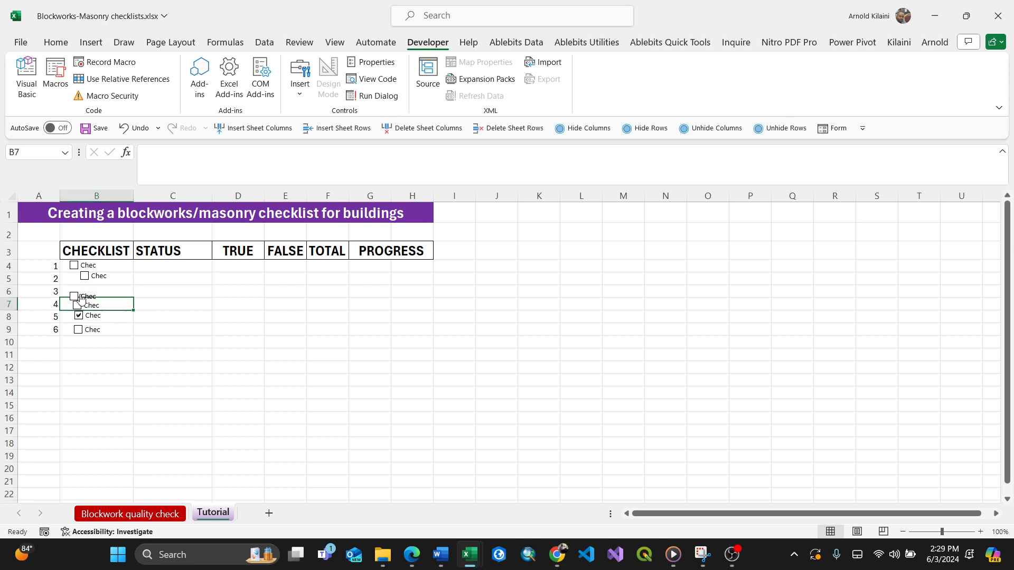
{"action": "right_click", "coordinate": [86, 299]}
{"action": "left_click", "coordinate": [74, 296]}
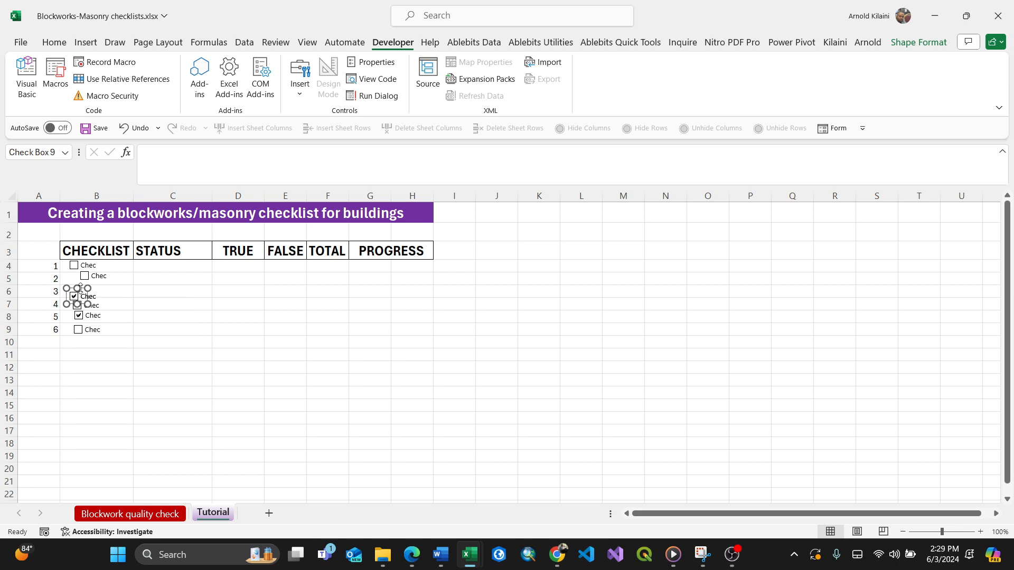
{"action": "left_click_drag", "start_coordinate": [84, 291], "coordinate": [104, 399]}
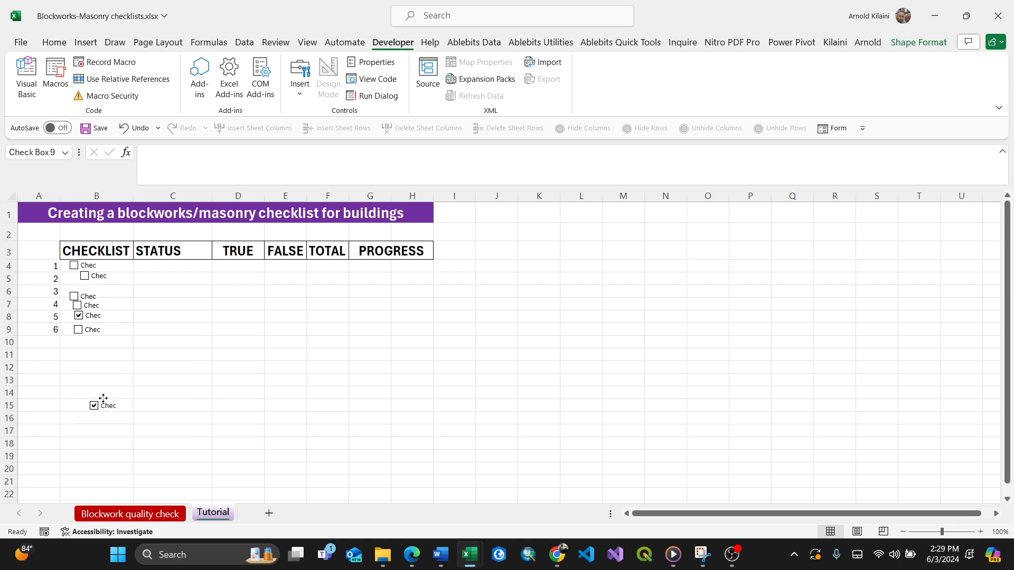
{"action": "left_click", "coordinate": [89, 294], "text": "ctrl"}
{"action": "right_click", "coordinate": [89, 294]}
{"action": "left_click", "coordinate": [119, 304]}
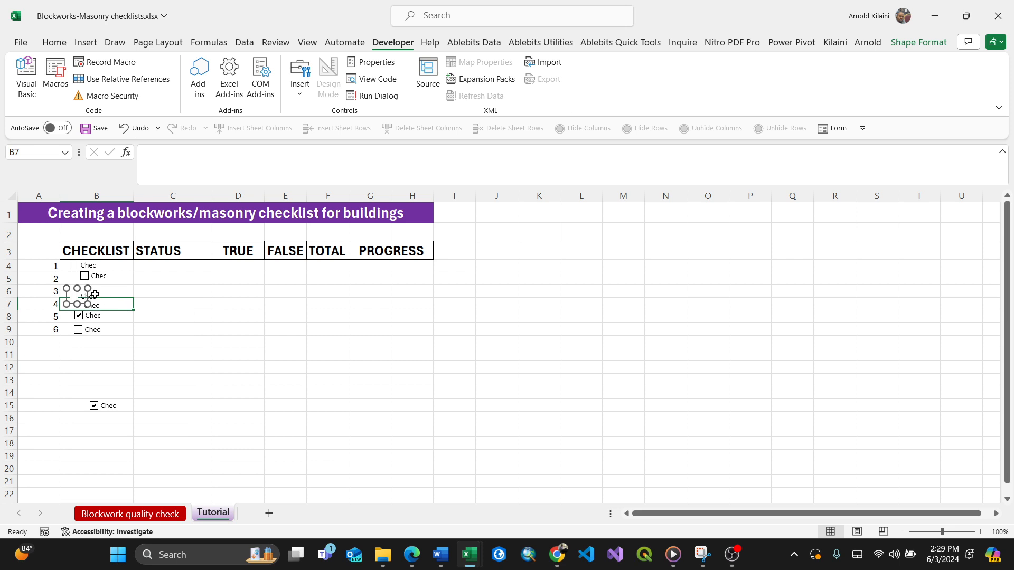
{"action": "right_click", "coordinate": [115, 409]}
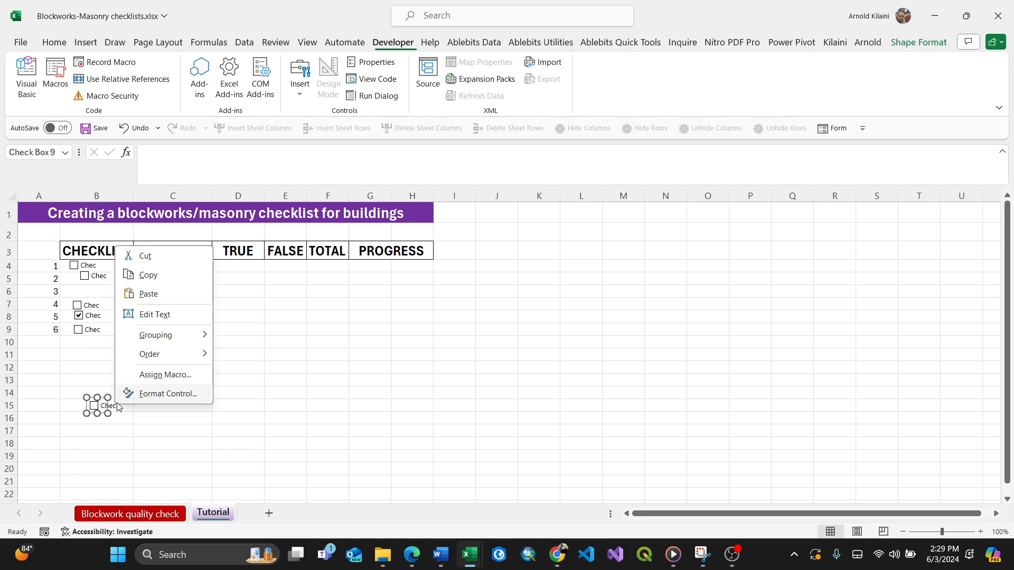
{"action": "key", "text": "Escape"}
{"action": "left_click_drag", "start_coordinate": [101, 406], "coordinate": [83, 289]}
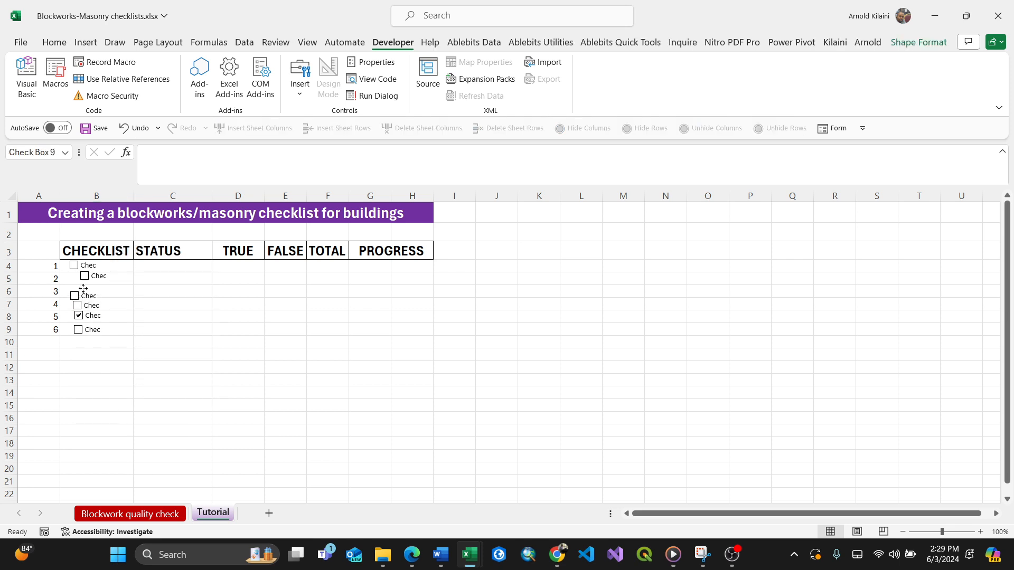
Tick the row 5 checkbox and move it into line with the other checkboxes in column B.
{"action": "left_click", "coordinate": [101, 280]}
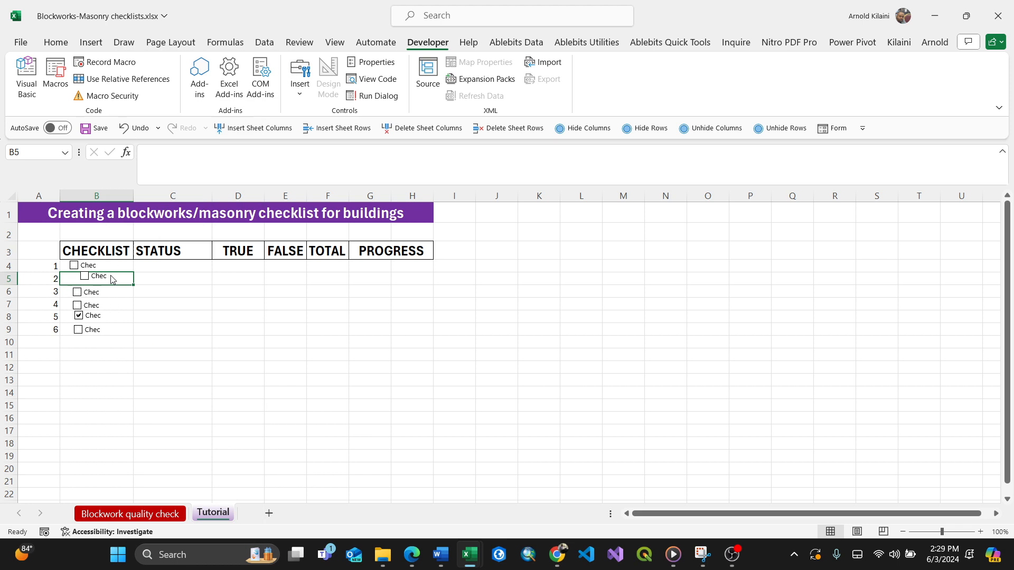
{"action": "left_click", "coordinate": [102, 277]}
{"action": "right_click", "coordinate": [105, 276]}
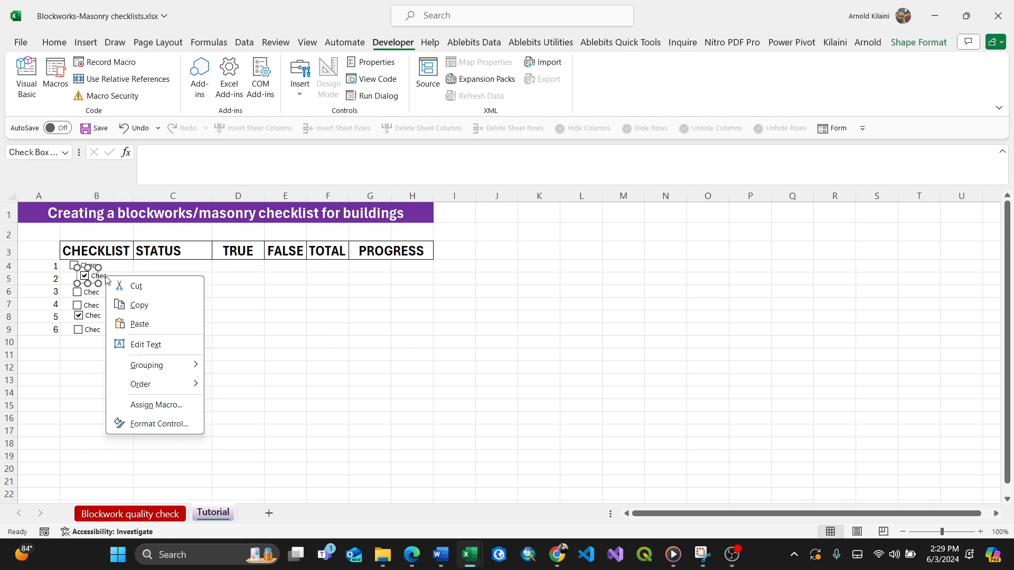
{"action": "left_click", "coordinate": [95, 272]}
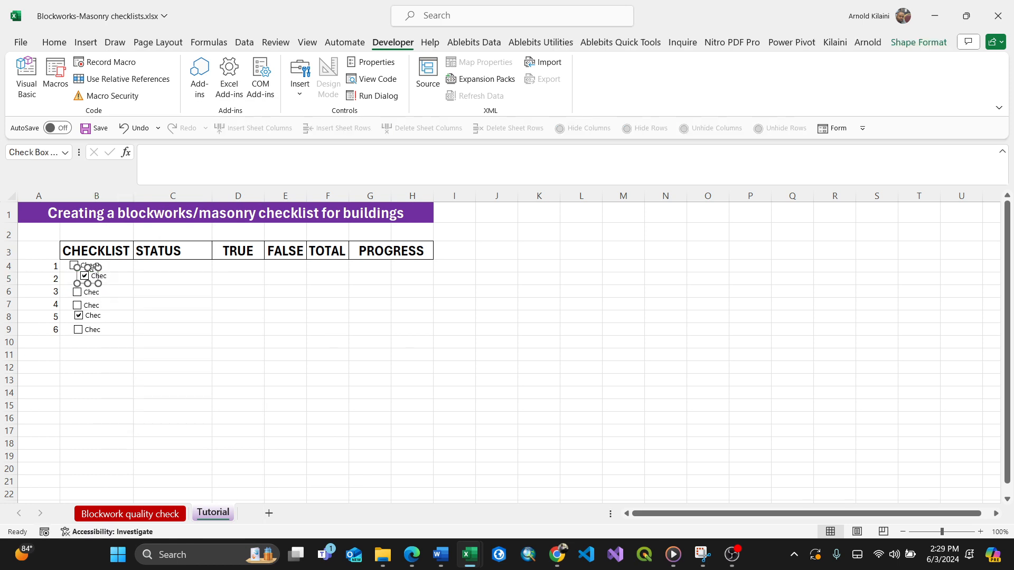
{"action": "left_click_drag", "start_coordinate": [93, 266], "coordinate": [84, 269]}
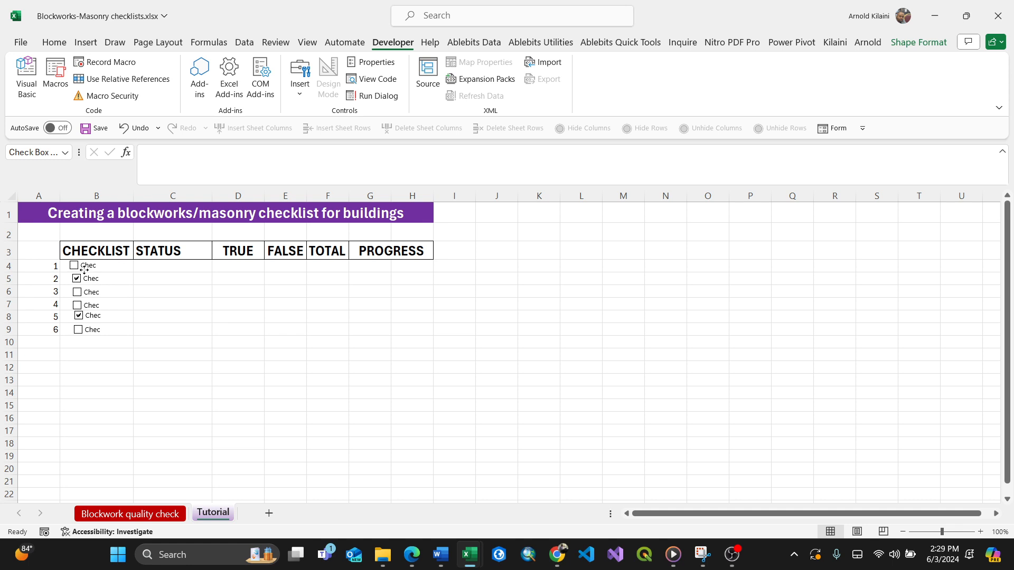
Relabel the row 4 checkbox as "Workmanship".
{"action": "left_click", "coordinate": [100, 269]}
{"action": "right_click", "coordinate": [100, 270]}
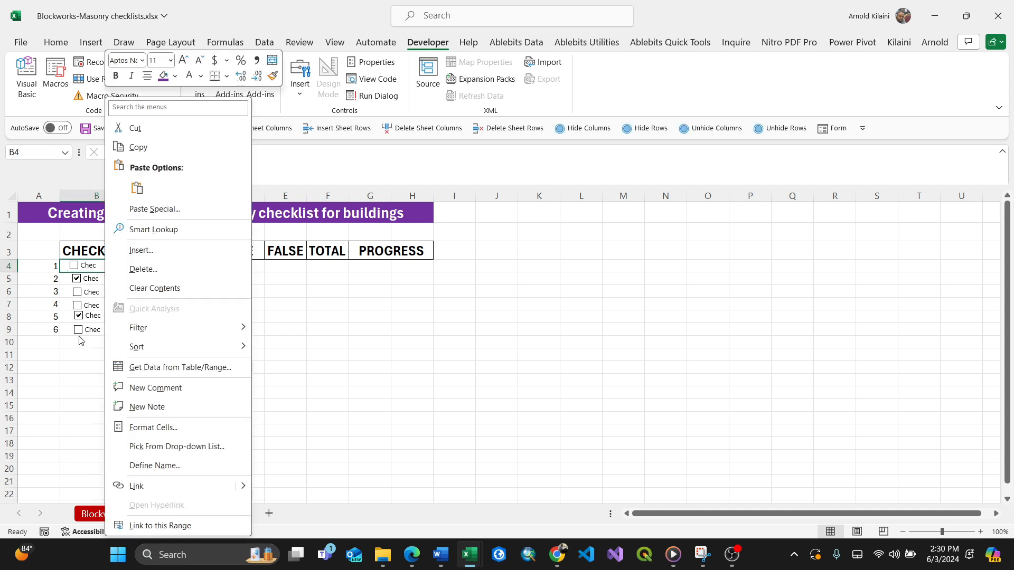
{"action": "key", "text": "Escape"}
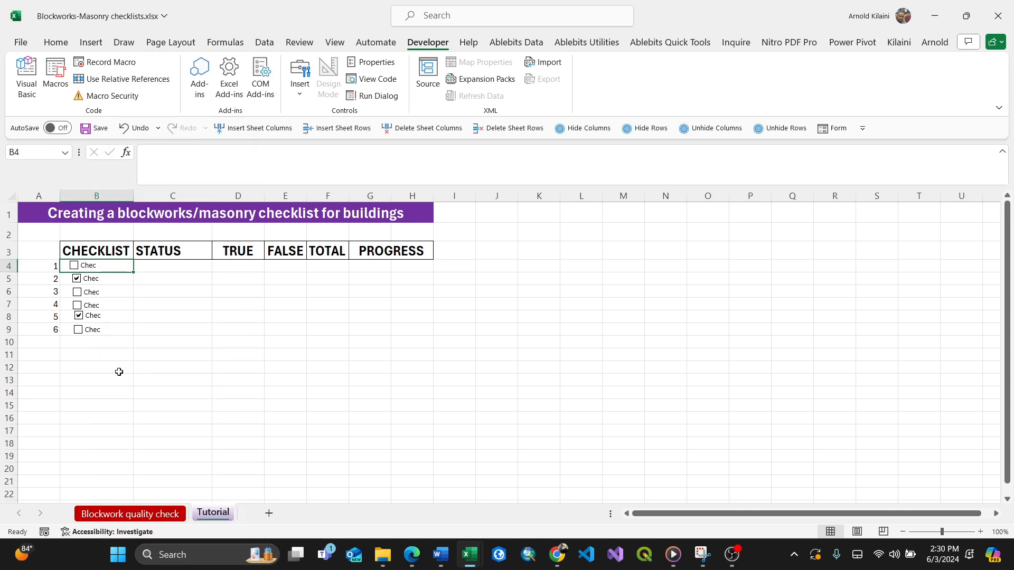
{"action": "right_click", "coordinate": [94, 272]}
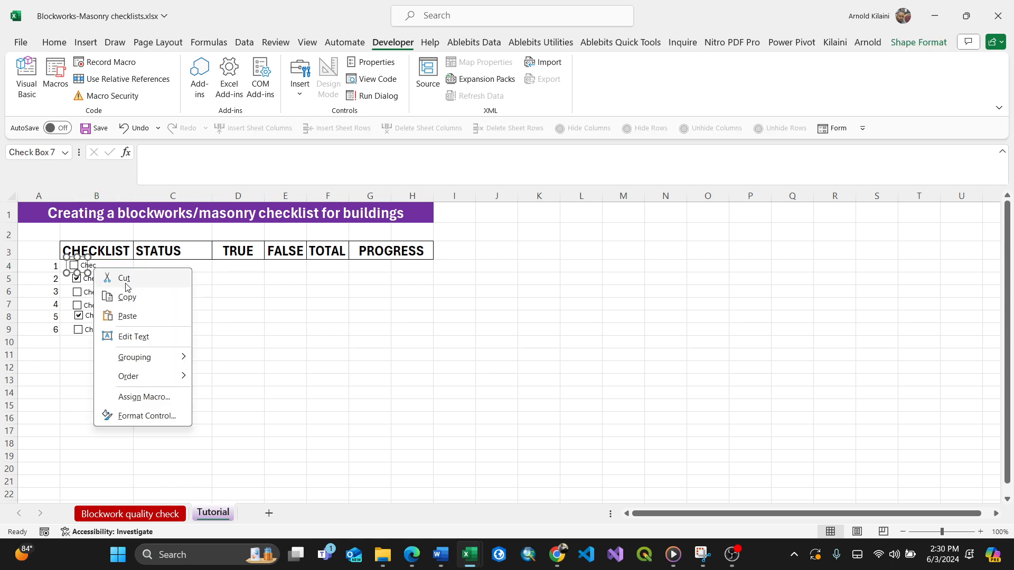
{"action": "left_click", "coordinate": [134, 338]}
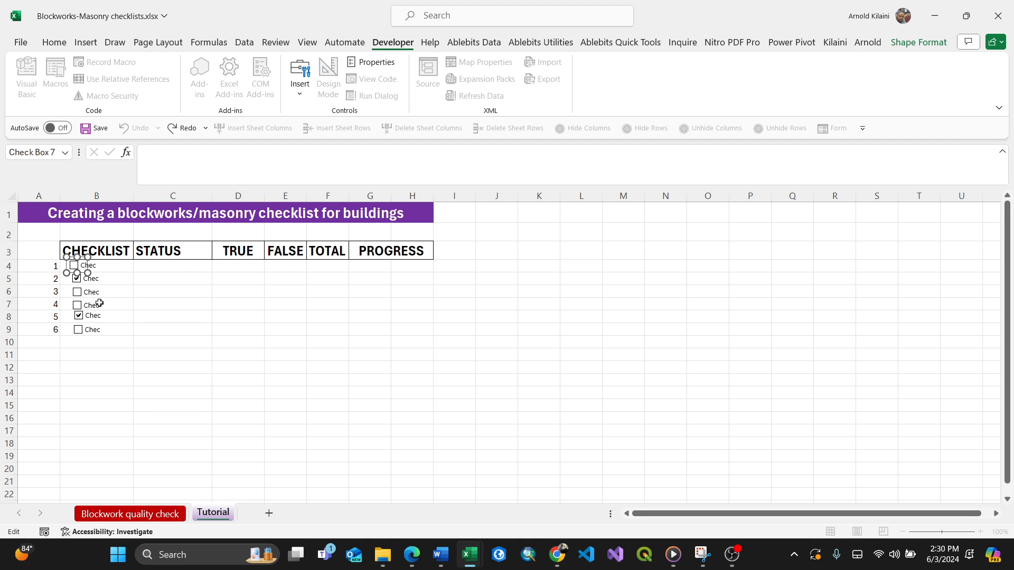
{"action": "key", "text": "Delete"}
{"action": "key", "text": "Delete"}
{"action": "key", "text": "Delete"}
{"action": "left_click", "coordinate": [151, 340]}
{"action": "left_click", "coordinate": [89, 266], "text": "ctrl"}
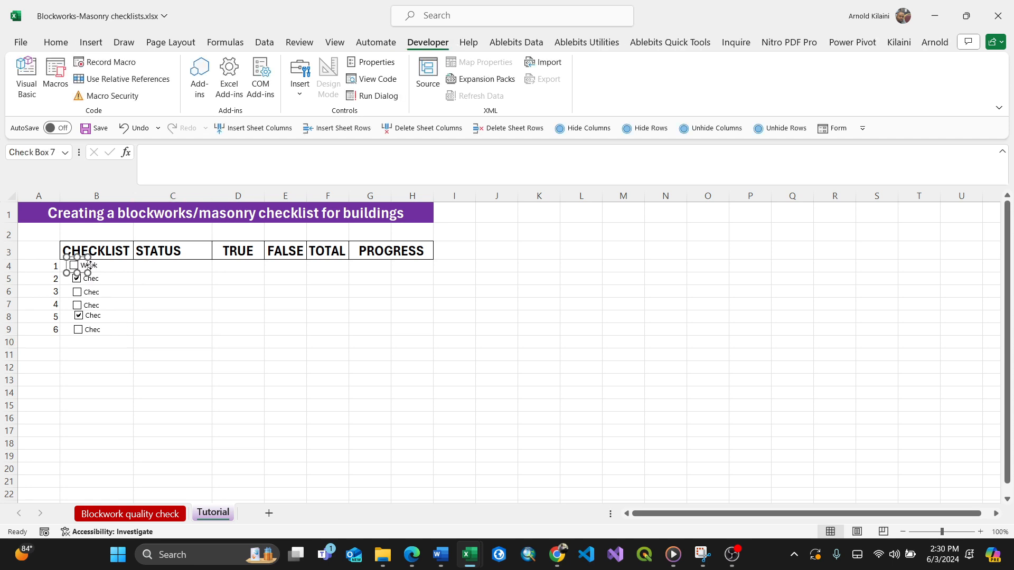
{"action": "right_click", "coordinate": [89, 265]}
{"action": "key", "text": "Escape"}
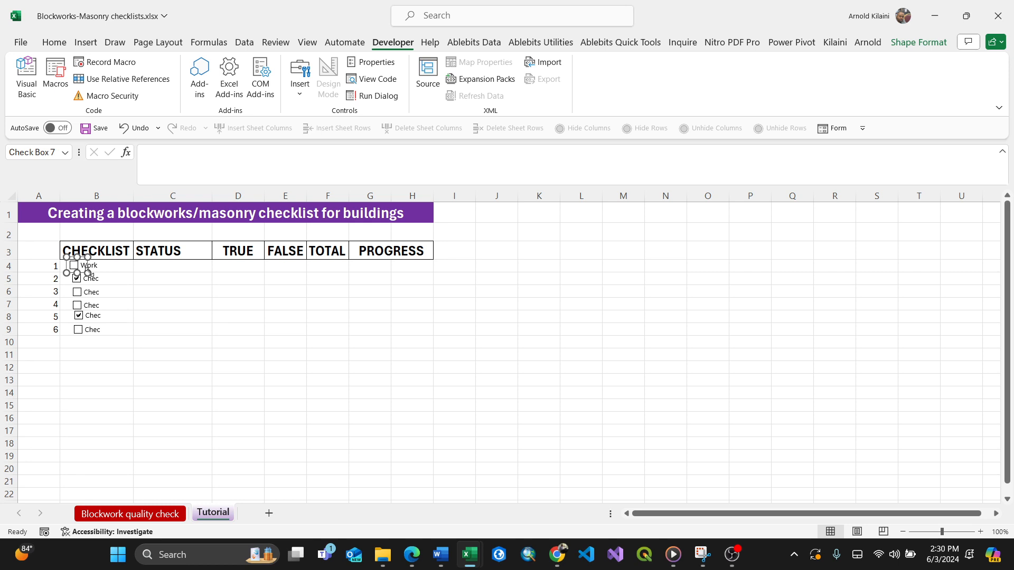
Widen the Workmanship checkbox and column B so the label fits.
{"action": "left_click_drag", "start_coordinate": [88, 272], "coordinate": [136, 272]}
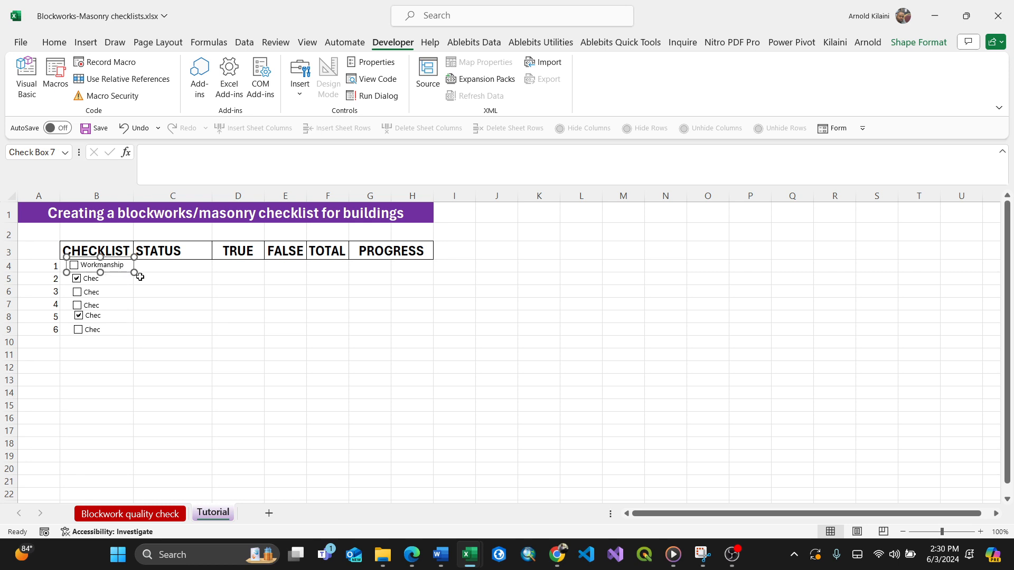
{"action": "left_click_drag", "start_coordinate": [134, 197], "coordinate": [177, 203]}
{"action": "left_click", "coordinate": [132, 313]}
Relabel the row 5 checkbox as "Square of the builidng" and widen it to fit the text.
{"action": "left_click", "coordinate": [108, 281]}
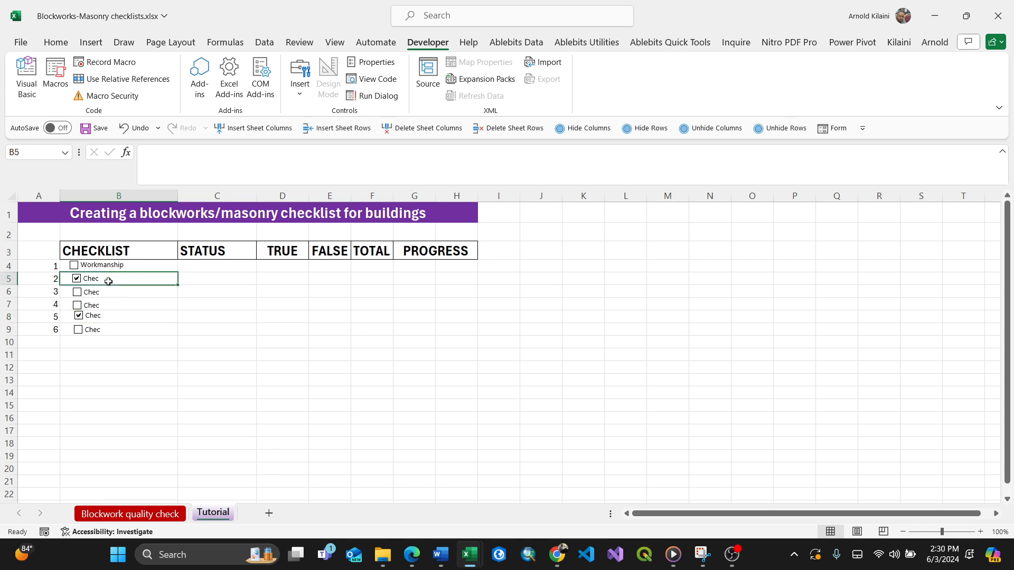
{"action": "right_click", "coordinate": [108, 282]}
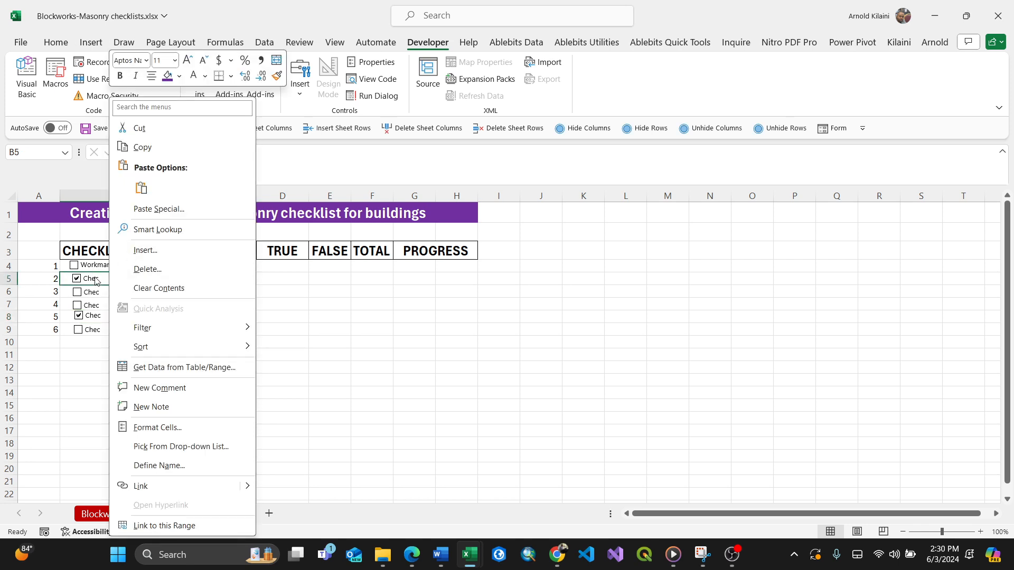
{"action": "right_click", "coordinate": [96, 281]}
{"action": "left_click", "coordinate": [128, 347]}
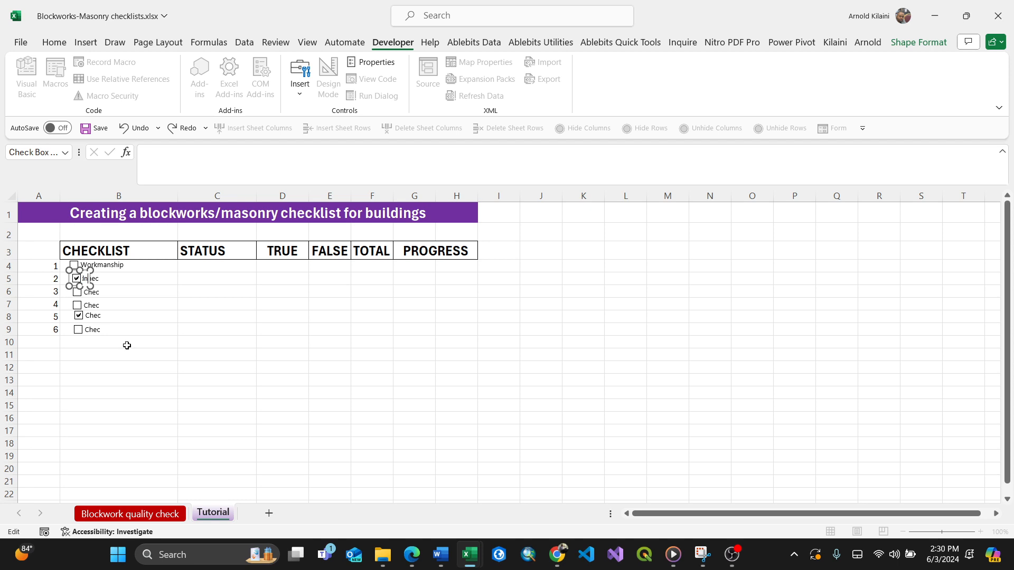
{"action": "left_click", "coordinate": [140, 350]}
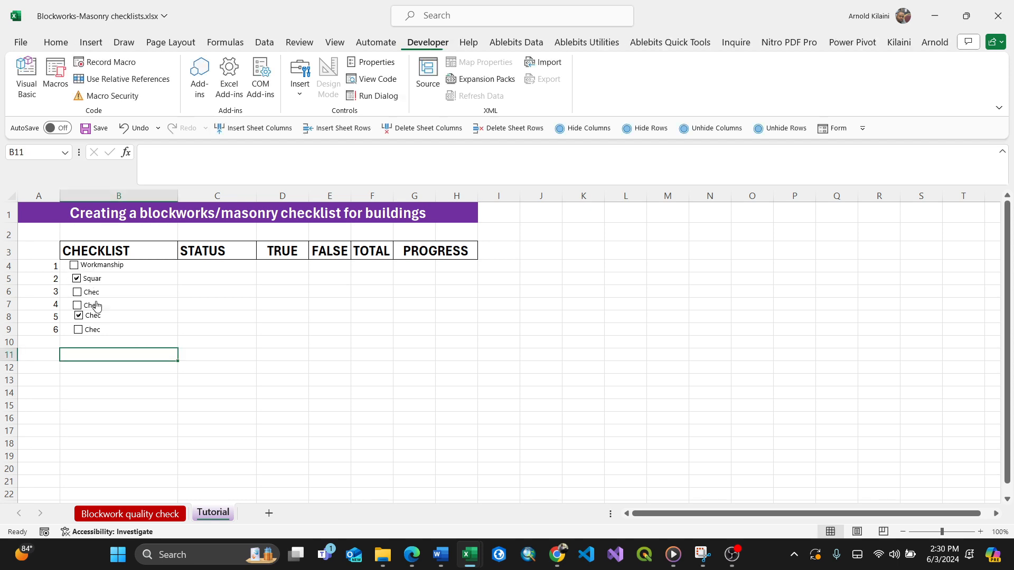
{"action": "right_click", "coordinate": [92, 277]}
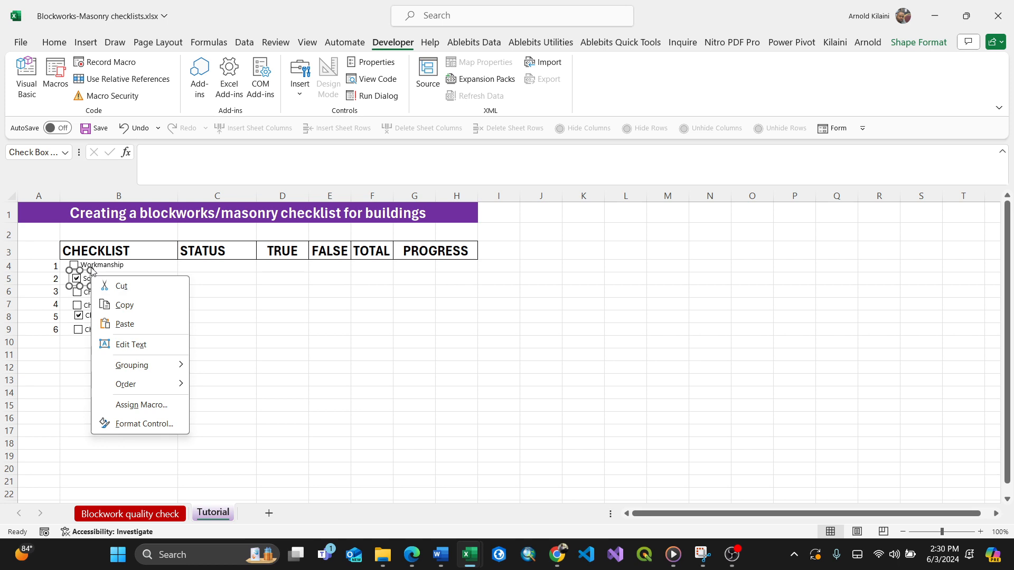
{"action": "left_click", "coordinate": [89, 270]}
{"action": "left_click_drag", "start_coordinate": [90, 286], "coordinate": [150, 283]}
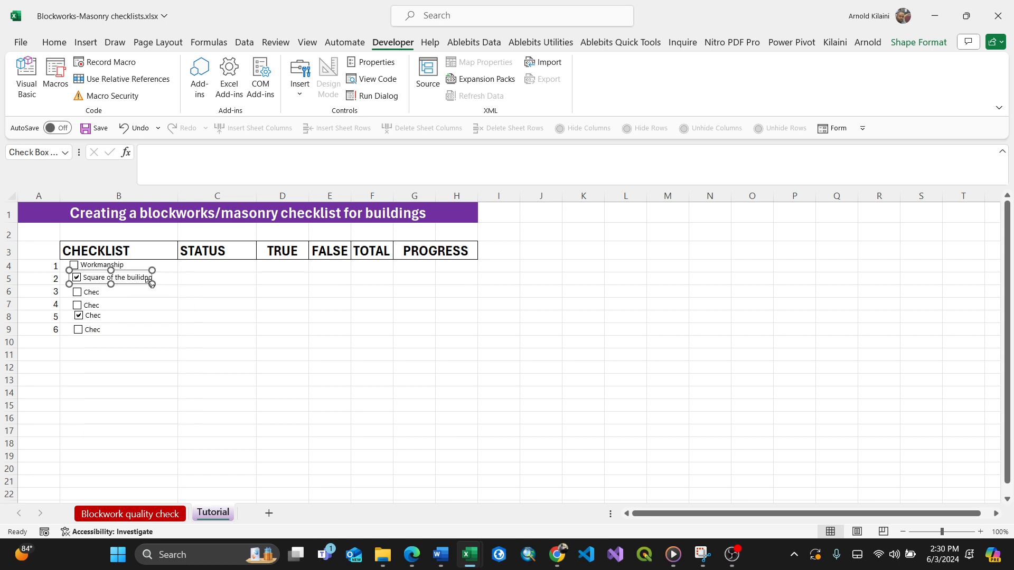
{"action": "left_click", "coordinate": [118, 301]}
Relabel the row 6 checkbox as "Verticality and Straightness" and stretch it across column B.
{"action": "right_click", "coordinate": [94, 290]}
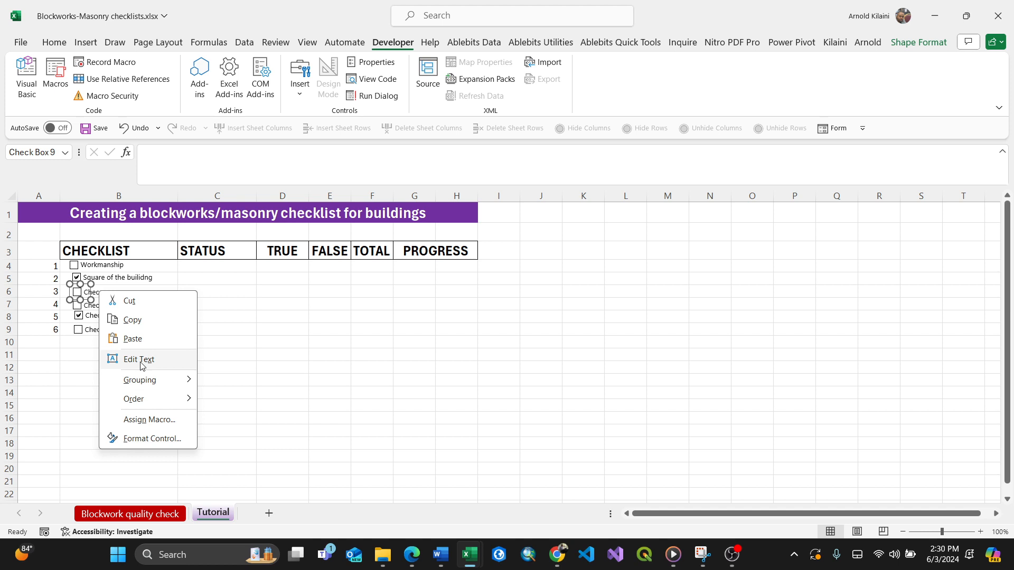
{"action": "left_click", "coordinate": [139, 358]}
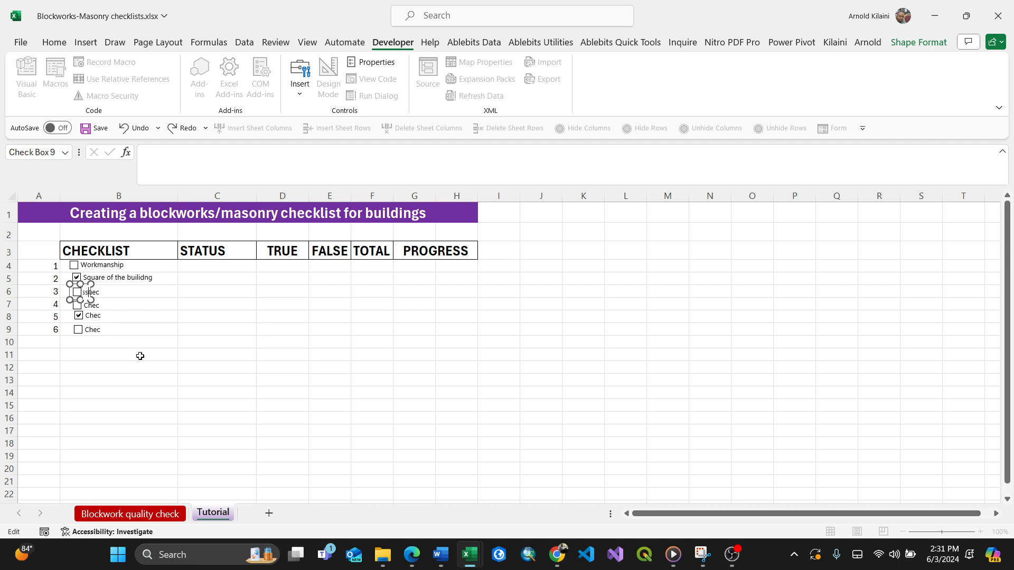
{"action": "left_click", "coordinate": [140, 356]}
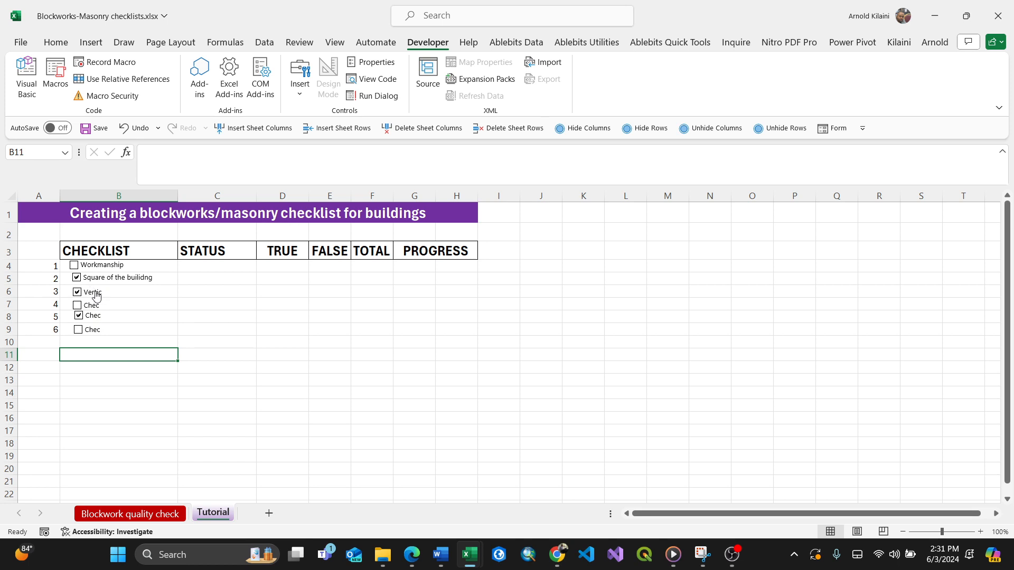
{"action": "right_click", "coordinate": [90, 290]}
{"action": "key", "text": "Escape"}
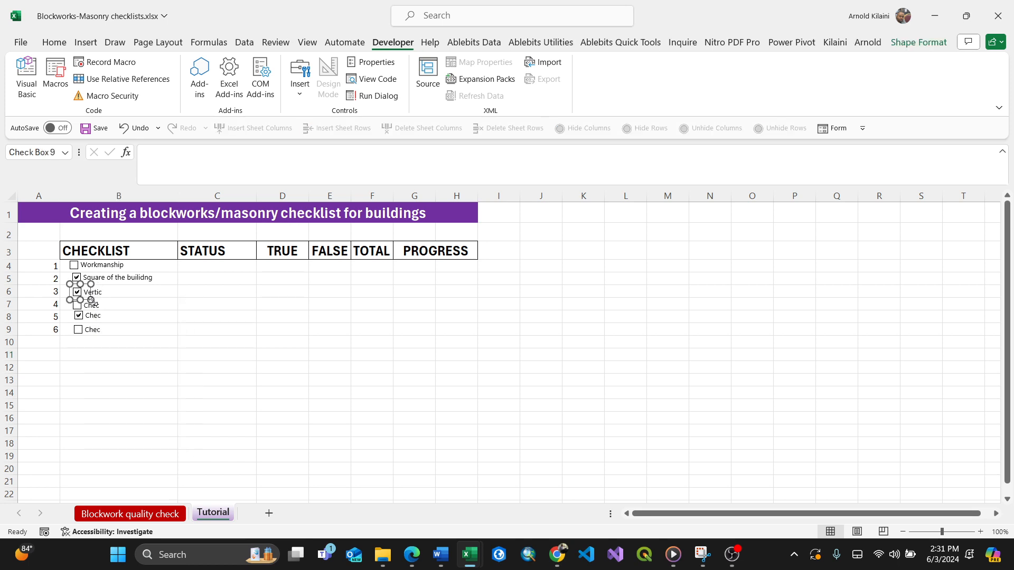
{"action": "left_click_drag", "start_coordinate": [91, 300], "coordinate": [177, 298]}
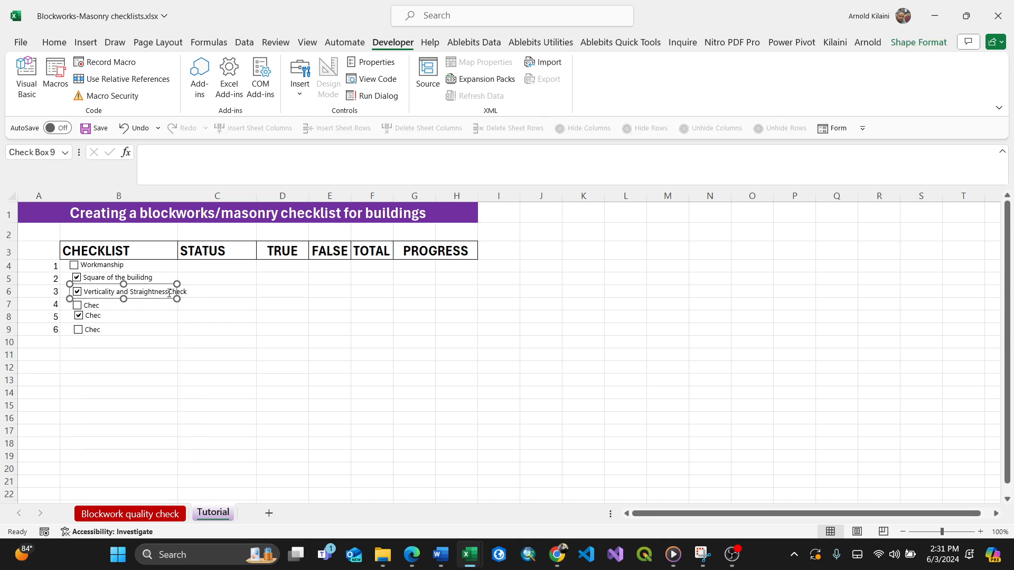
{"action": "left_click", "coordinate": [168, 294]}
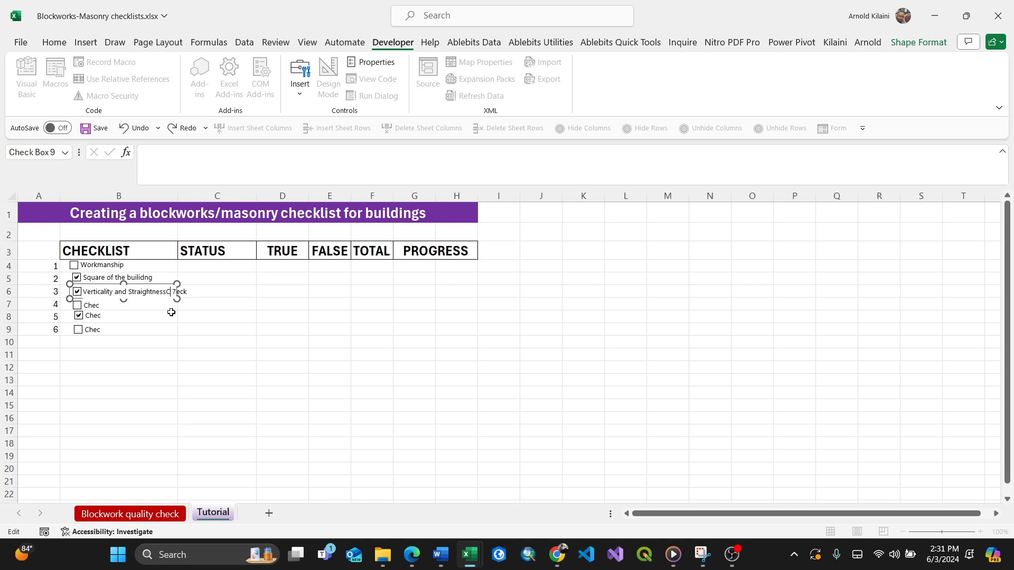
{"action": "left_click", "coordinate": [147, 331]}
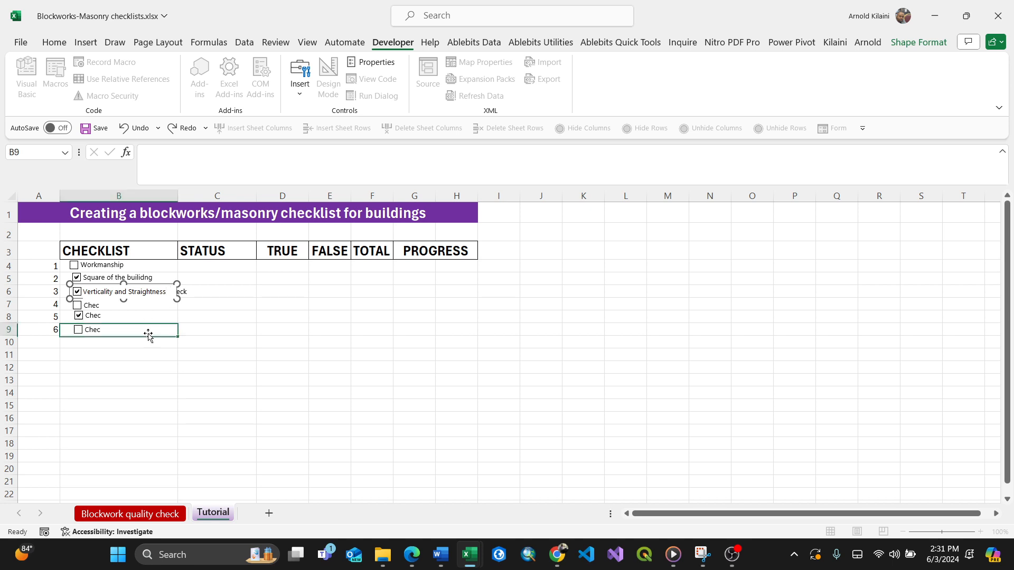
Relabel the row 7 checkbox as "Strength of blocks" and stretch it across column B.
{"action": "left_click", "coordinate": [107, 305]}
{"action": "right_click", "coordinate": [107, 305]}
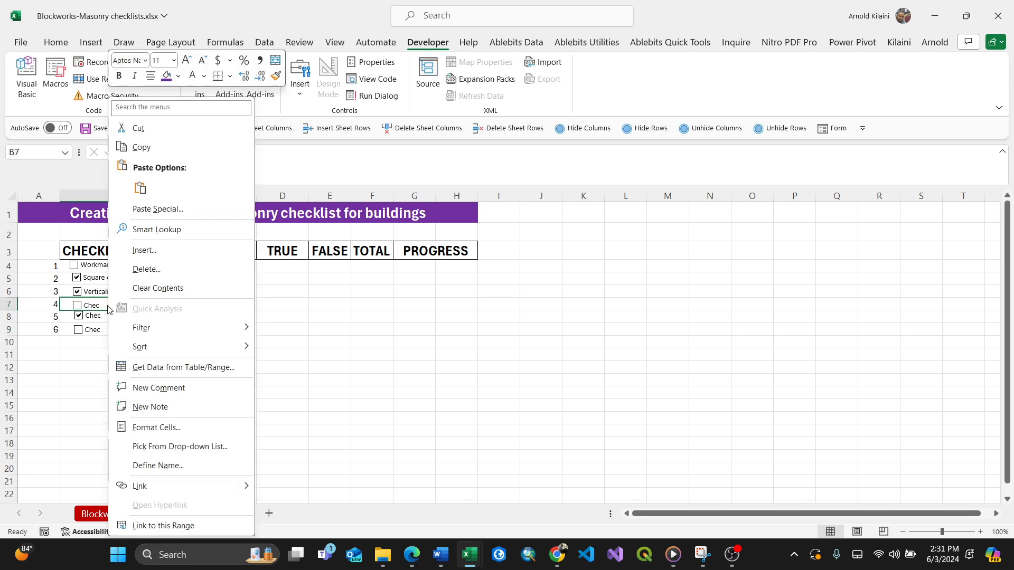
{"action": "key", "text": "Escape"}
{"action": "right_click", "coordinate": [95, 307]}
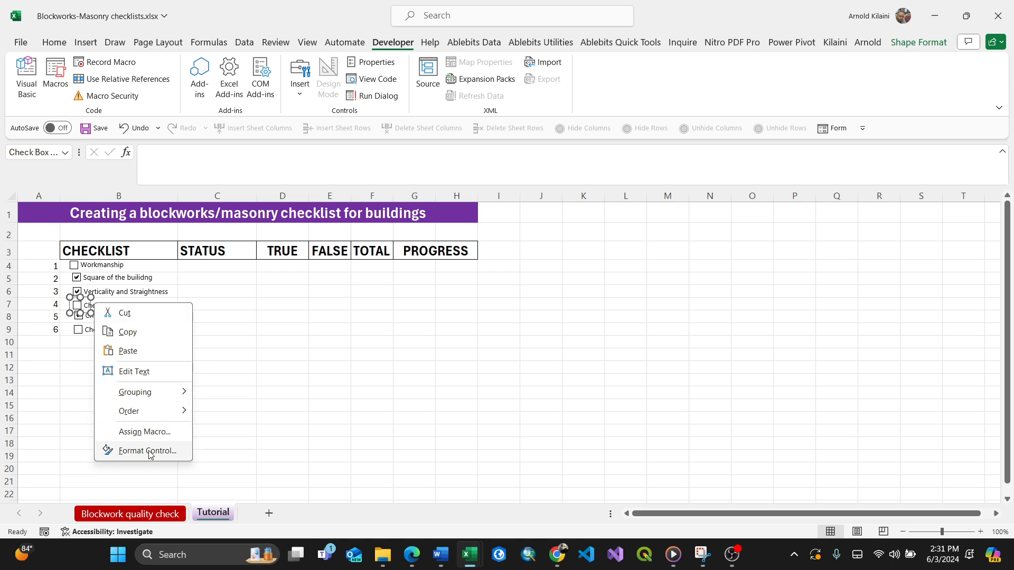
{"action": "left_click", "coordinate": [138, 371]}
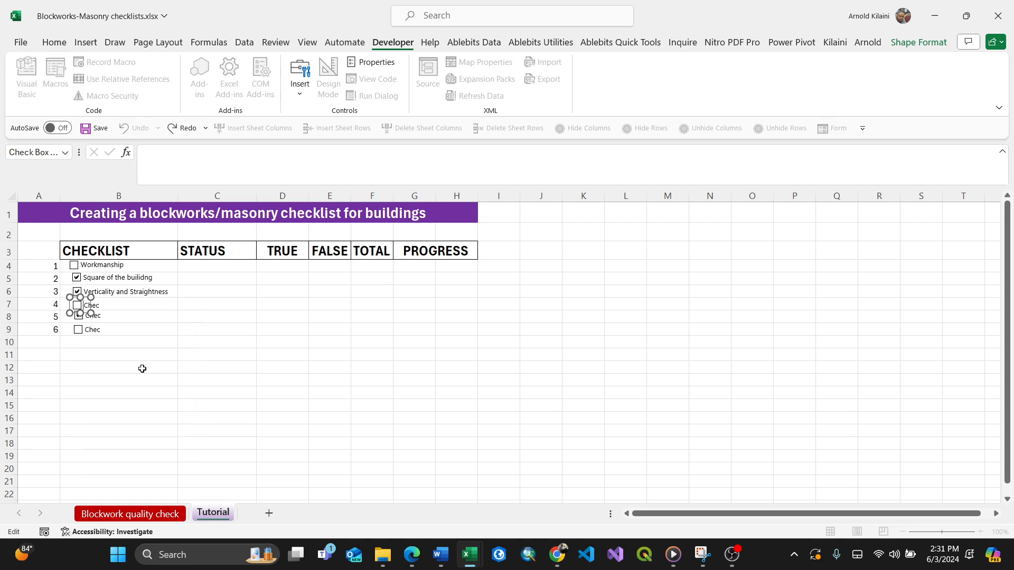
{"action": "type", "text": "e"}
{"action": "left_click", "coordinate": [168, 394]}
{"action": "left_click", "coordinate": [102, 304]}
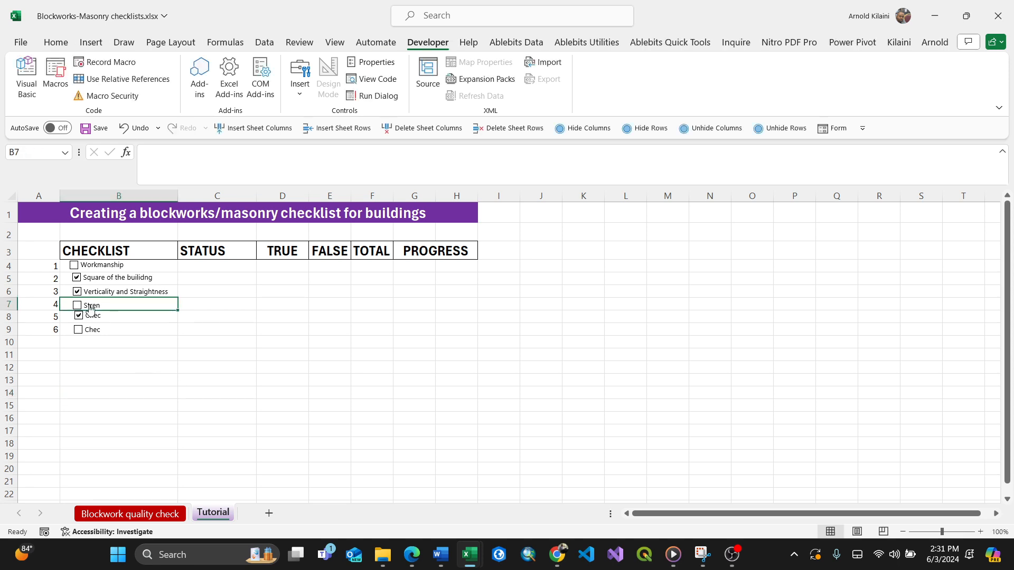
{"action": "right_click", "coordinate": [89, 307]}
{"action": "key", "text": "Escape"}
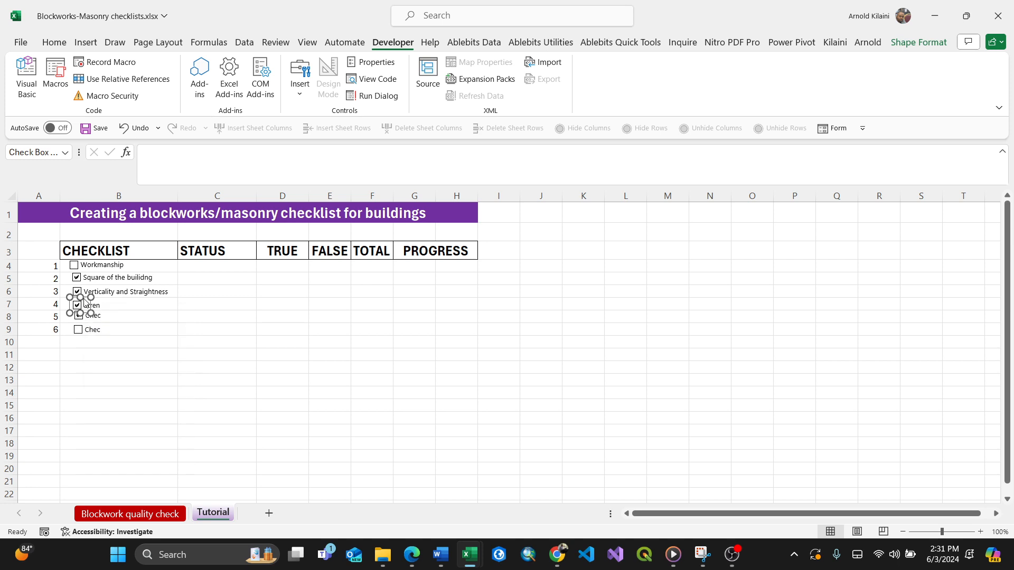
{"action": "left_click_drag", "start_coordinate": [91, 312], "coordinate": [177, 312]}
{"action": "left_click", "coordinate": [107, 320]}
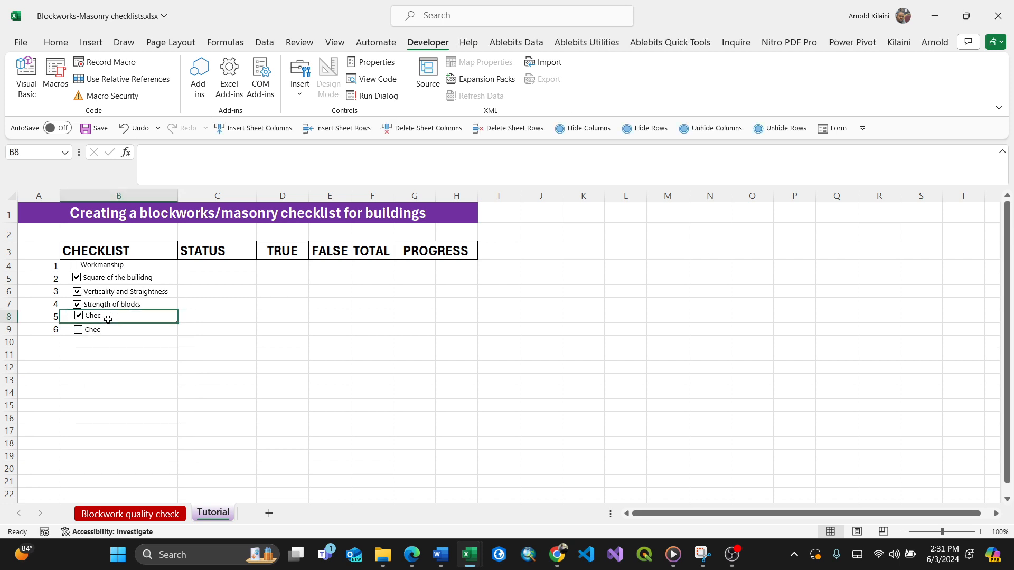
Replace the row 8 checkbox's label with new text beginning "Prope".
{"action": "right_click", "coordinate": [104, 320]}
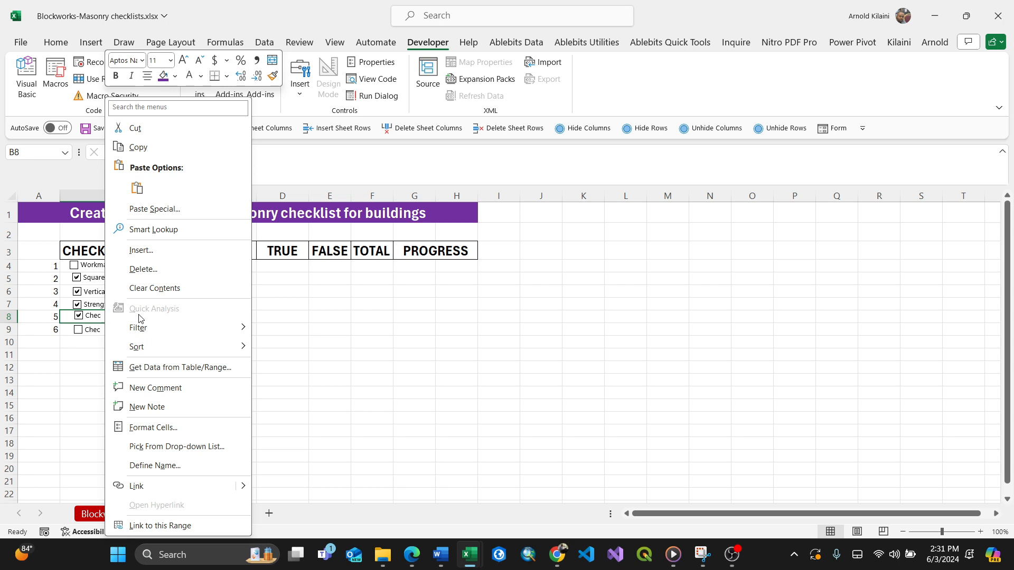
{"action": "right_click", "coordinate": [87, 320]}
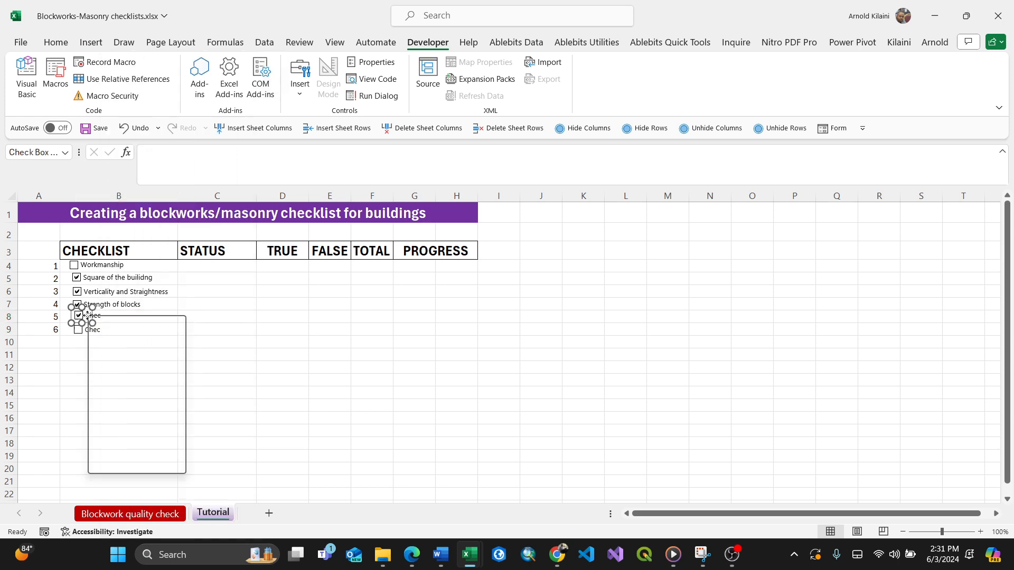
{"action": "left_click", "coordinate": [126, 385]}
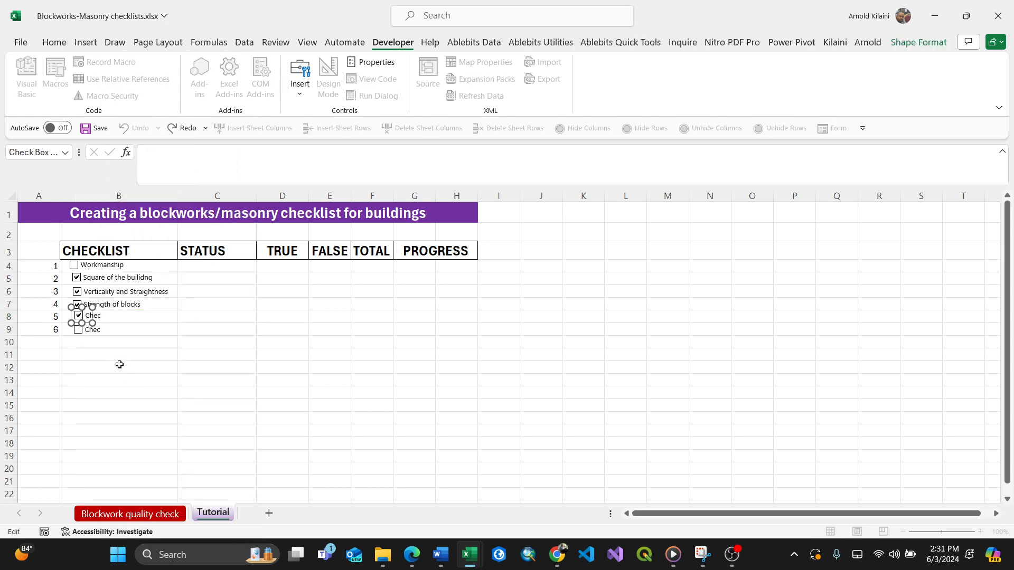
{"action": "key", "text": "Delete"}
{"action": "key", "text": "Delete"}
{"action": "key", "text": "Delete"}
{"action": "left_click", "coordinate": [119, 364]}
Relabel the row 9 checkbox as "Uniform Mortar Joints".
{"action": "left_click", "coordinate": [93, 331]}
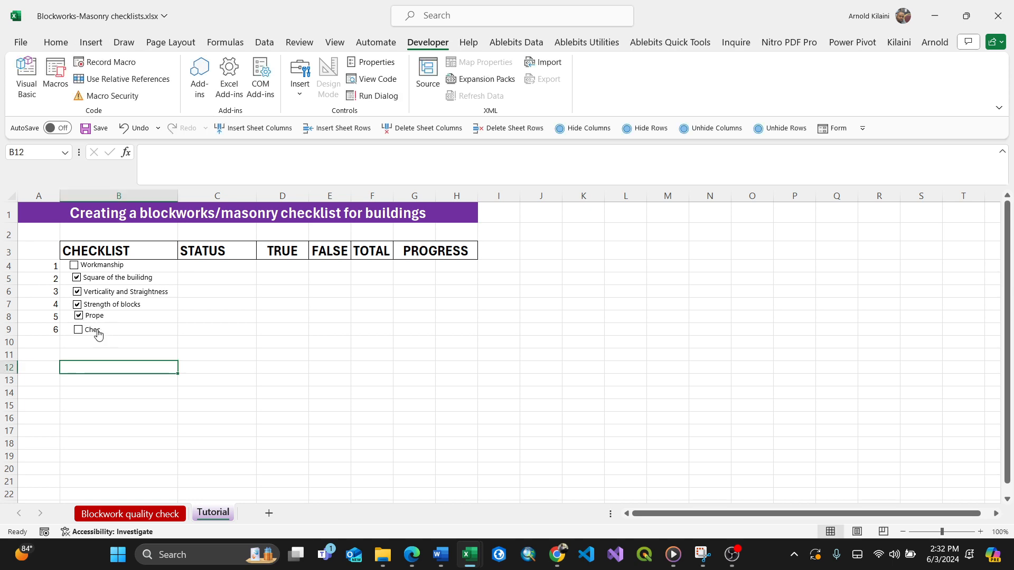
{"action": "right_click", "coordinate": [99, 330]}
{"action": "left_click", "coordinate": [127, 397]}
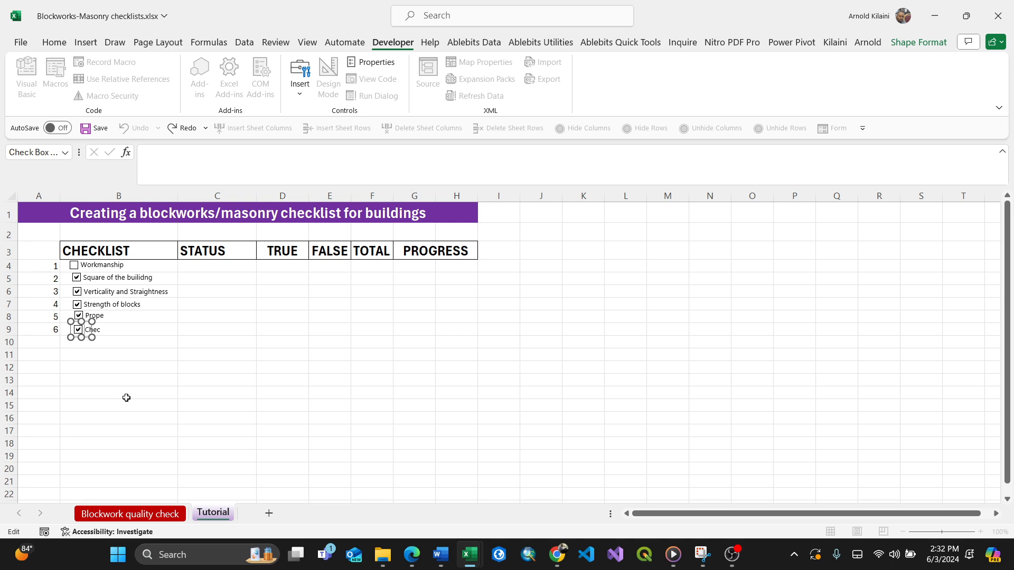
{"action": "type", "text": "Un"}
{"action": "left_click", "coordinate": [57, 344]}
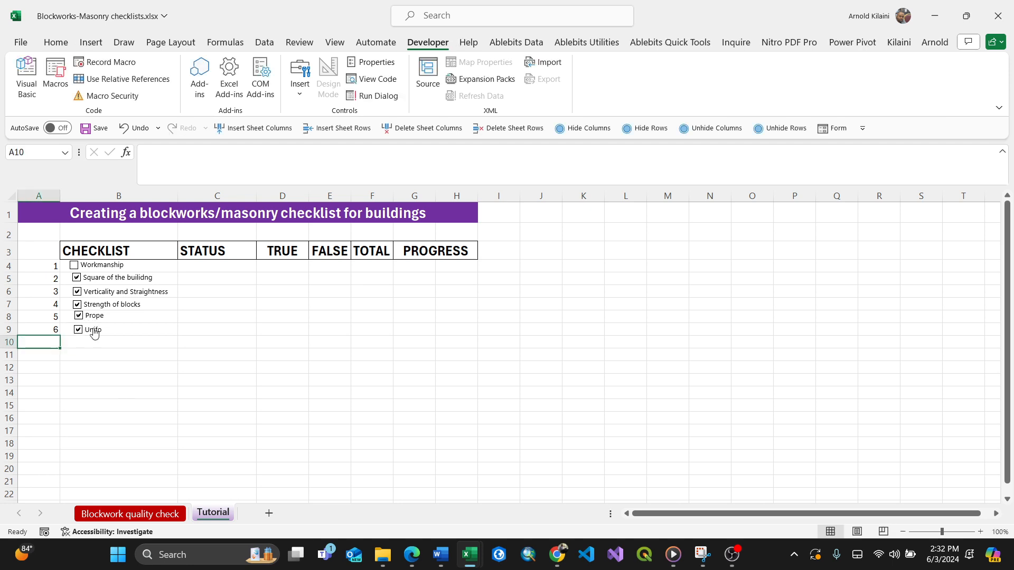
Widen the row 9 checkbox across column B so its full label shows.
{"action": "left_click", "coordinate": [92, 332]}
{"action": "right_click", "coordinate": [92, 333]}
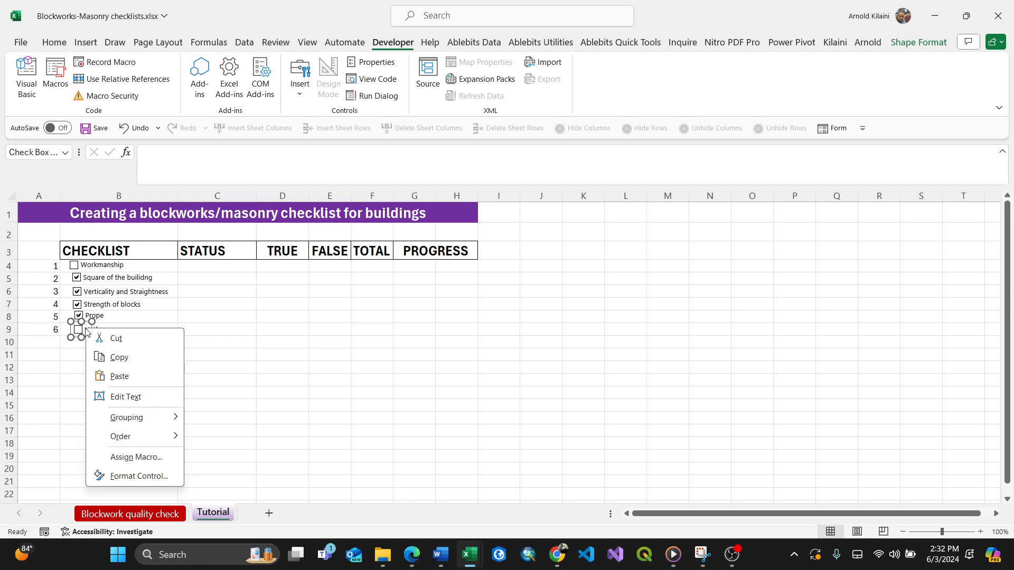
{"action": "key", "text": "Escape"}
{"action": "left_click_drag", "start_coordinate": [91, 336], "coordinate": [159, 335]}
Widen the row 8 checkbox so its "Proper Curing" label shows in full.
{"action": "right_click", "coordinate": [94, 319]}
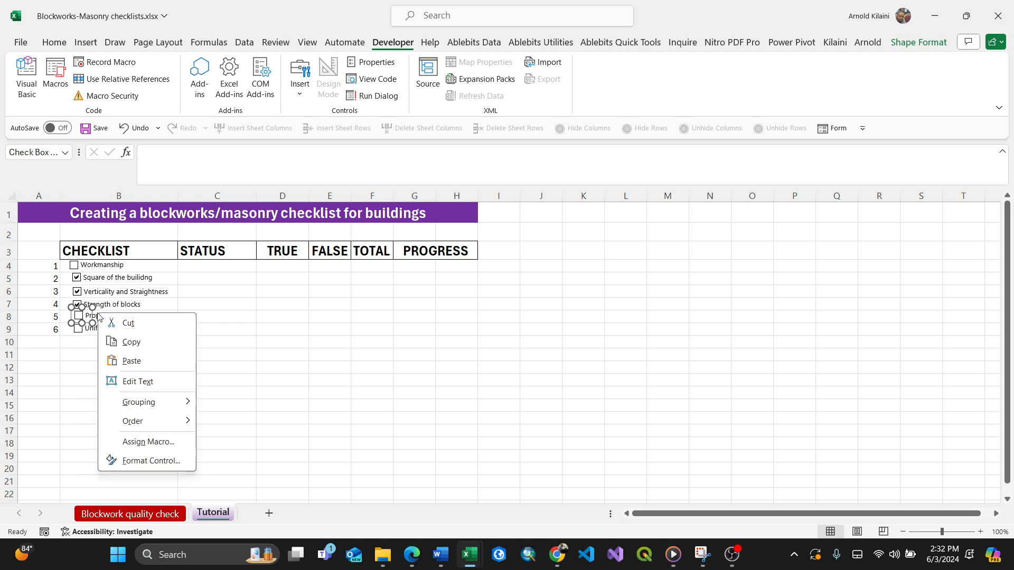
{"action": "key", "text": "Escape"}
{"action": "left_click_drag", "start_coordinate": [92, 323], "coordinate": [170, 323]}
{"action": "left_click", "coordinate": [150, 378]}
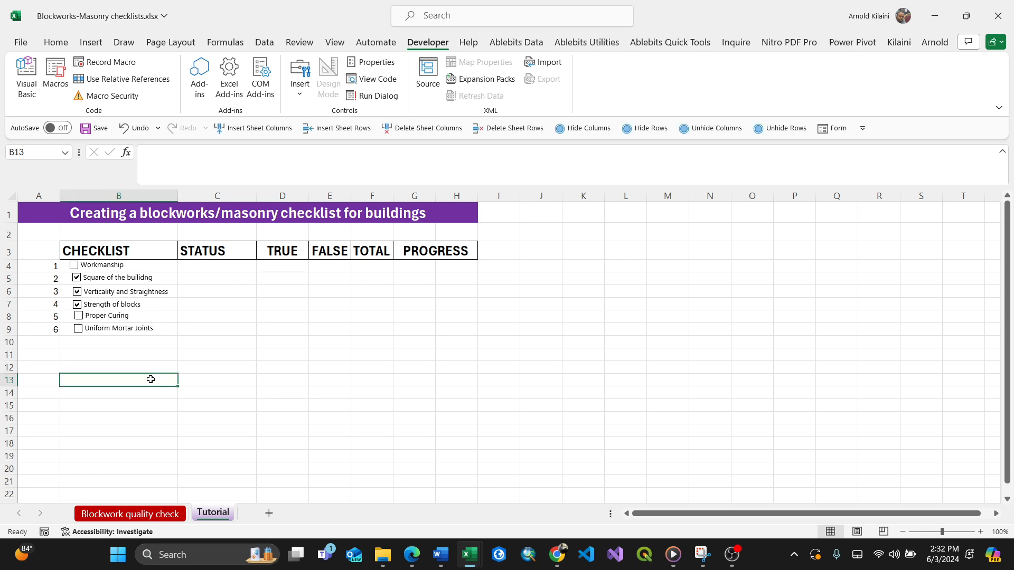
Nudge the row 4 "Workmanship" checkbox slightly right to align with the other checkboxes.
{"action": "right_click", "coordinate": [108, 265]}
{"action": "key", "text": "Escape"}
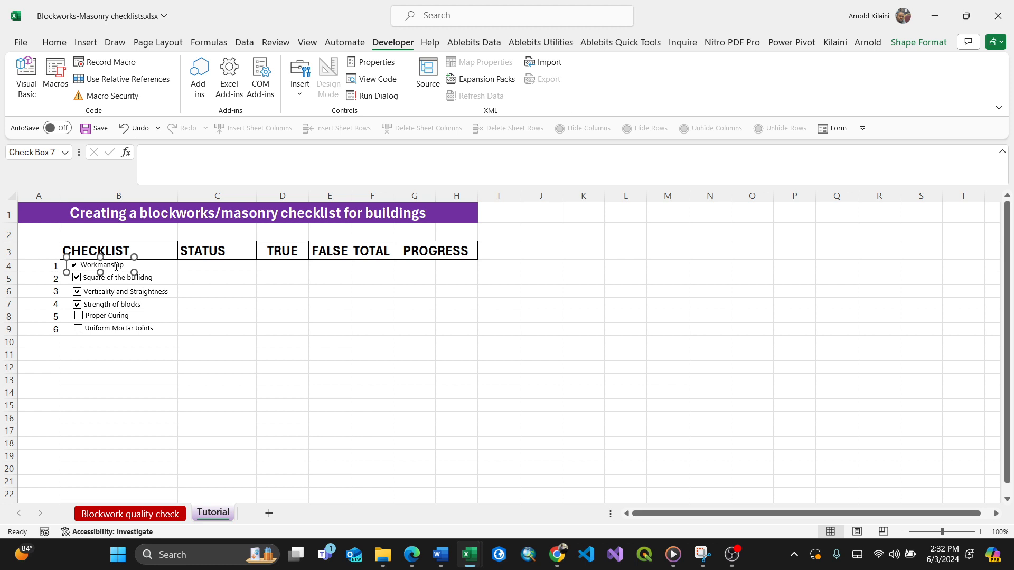
{"action": "left_click_drag", "start_coordinate": [121, 273], "coordinate": [125, 273]}
{"action": "left_click", "coordinate": [101, 364]}
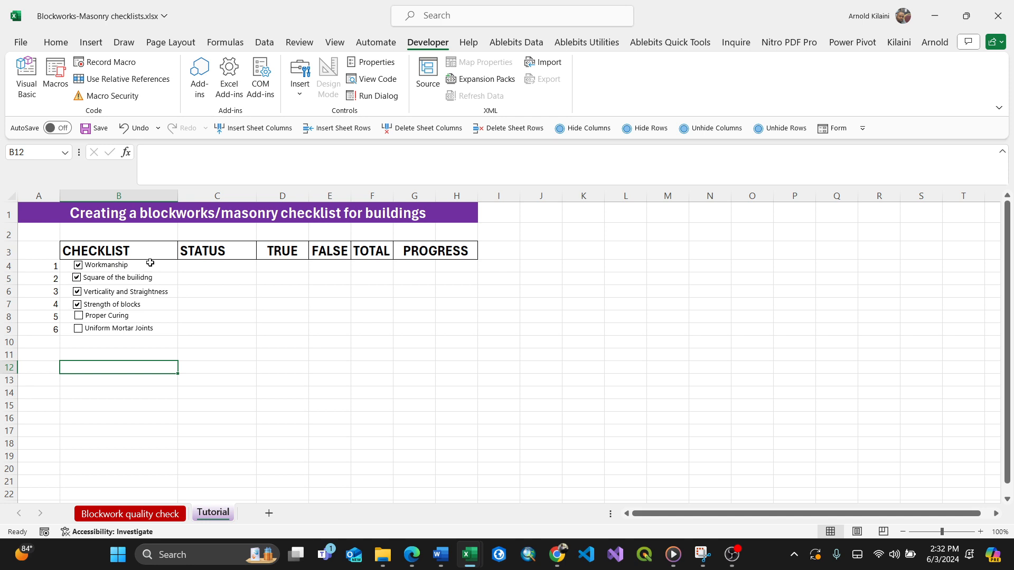
Link the row 4 "Workmanship" checkbox to cell C4 through its control format settings.
{"action": "left_click", "coordinate": [195, 266]}
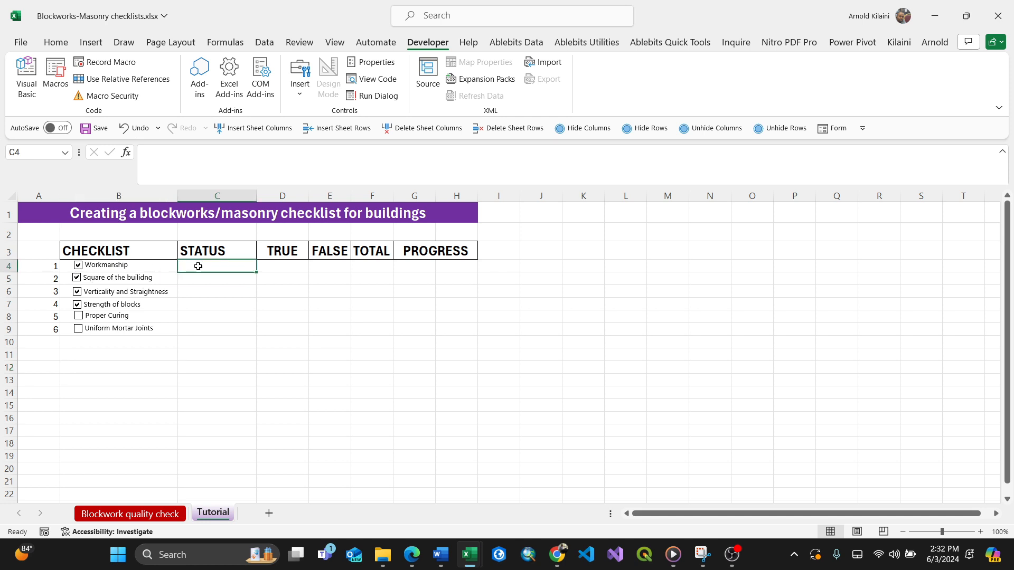
{"action": "right_click", "coordinate": [129, 267]}
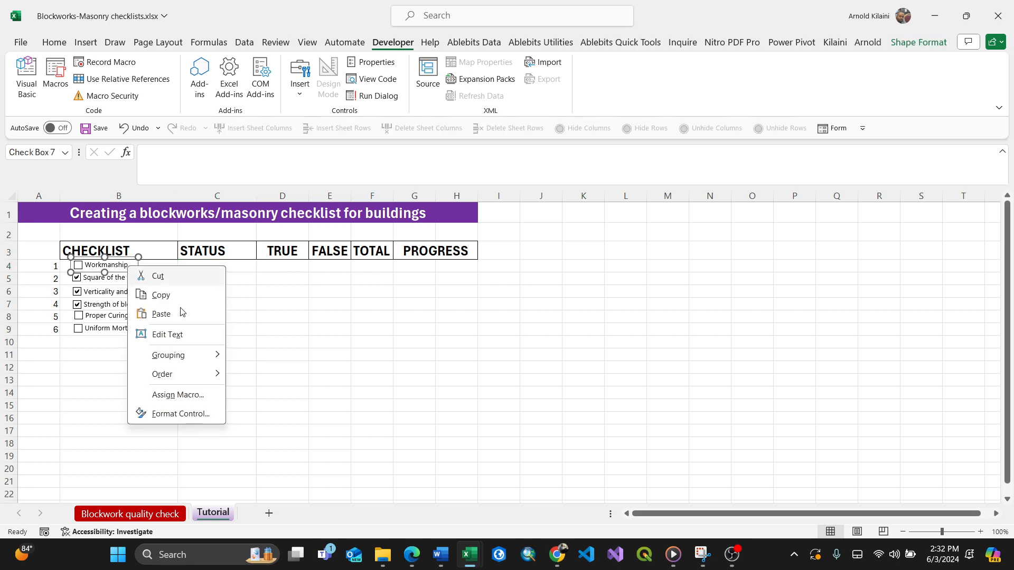
{"action": "left_click", "coordinate": [193, 414]}
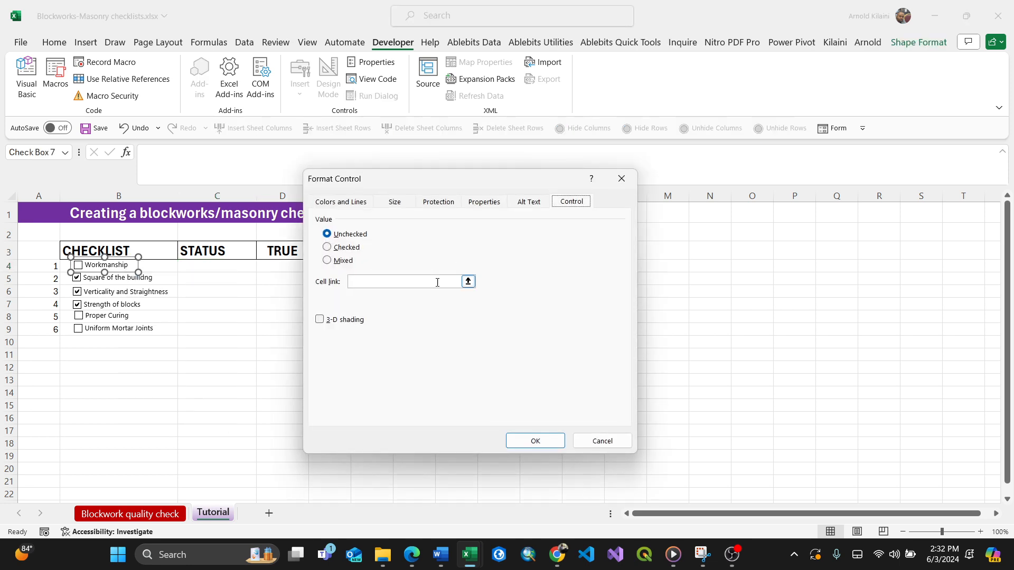
{"action": "left_click", "coordinate": [459, 282]}
{"action": "left_click", "coordinate": [222, 265]}
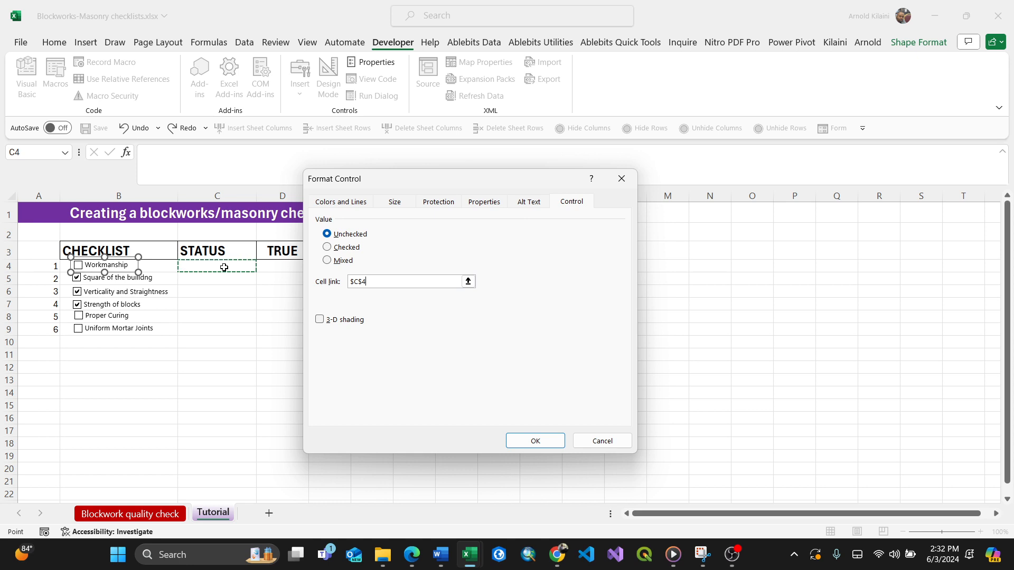
{"action": "left_click", "coordinate": [527, 442]}
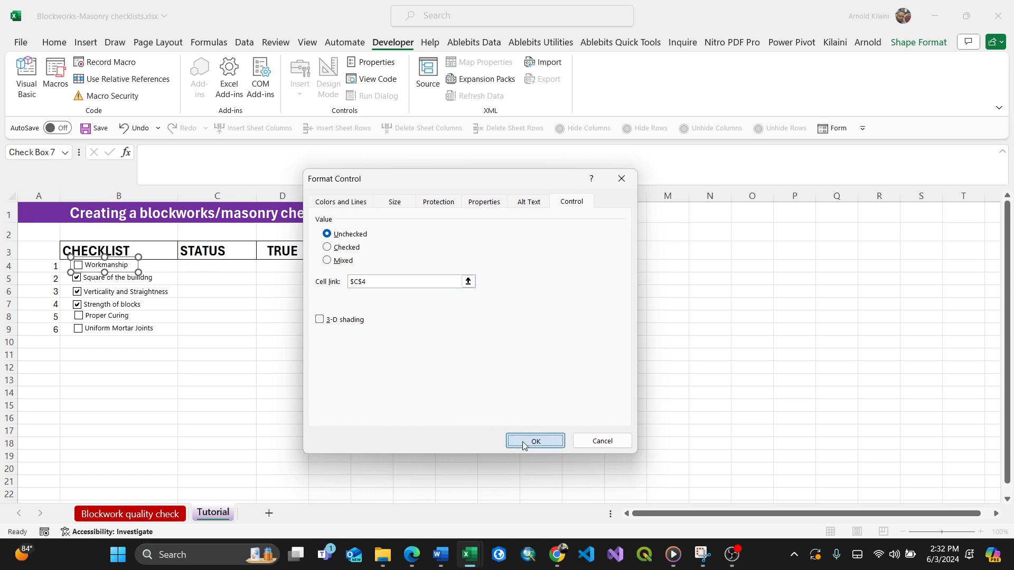
Link the row 5 "Square of the builidng" checkbox to cell C5.
{"action": "right_click", "coordinate": [151, 282]}
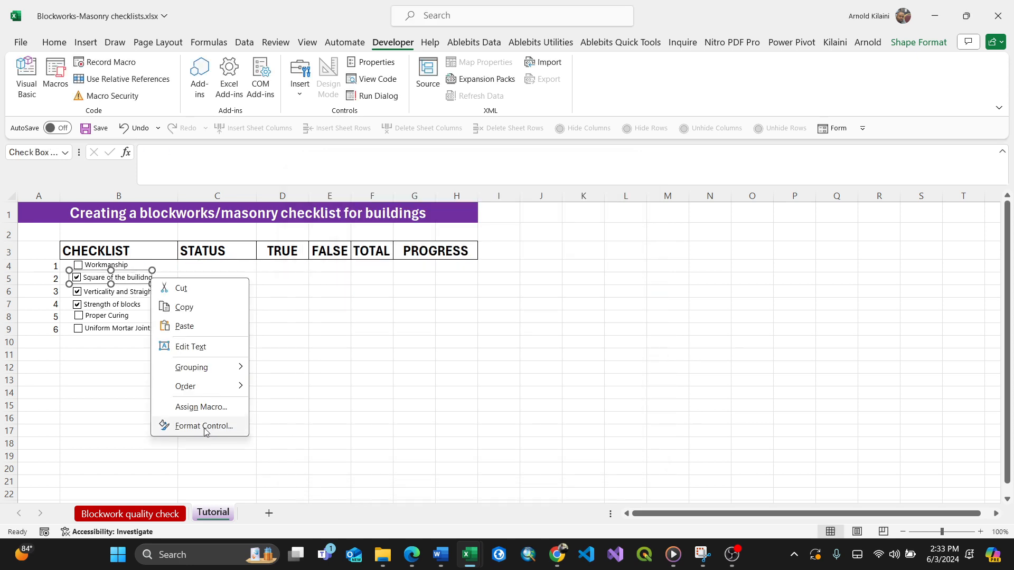
{"action": "key", "text": "Escape"}
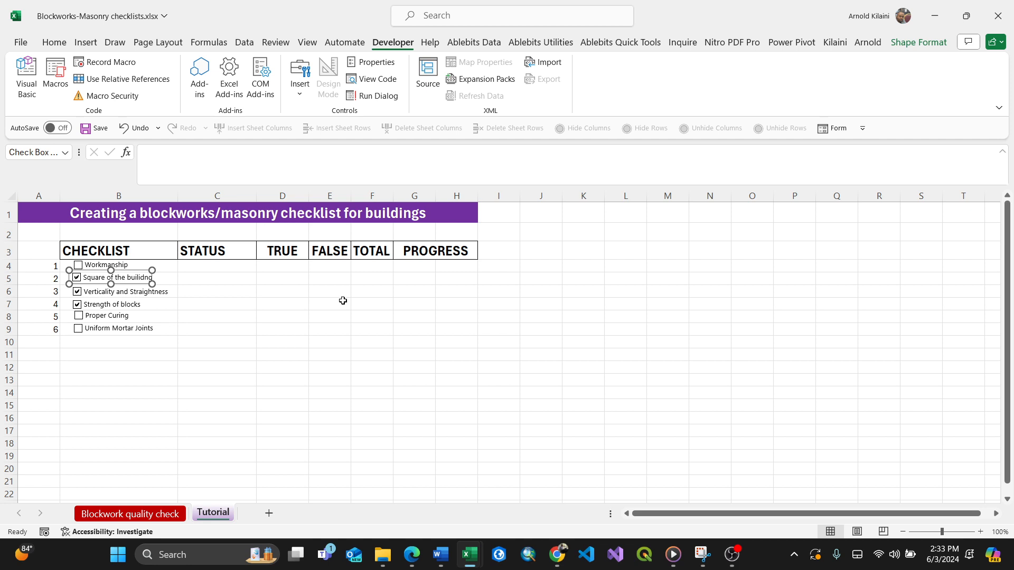
{"action": "key", "text": "ctrl+1"}
{"action": "left_click", "coordinate": [370, 281]}
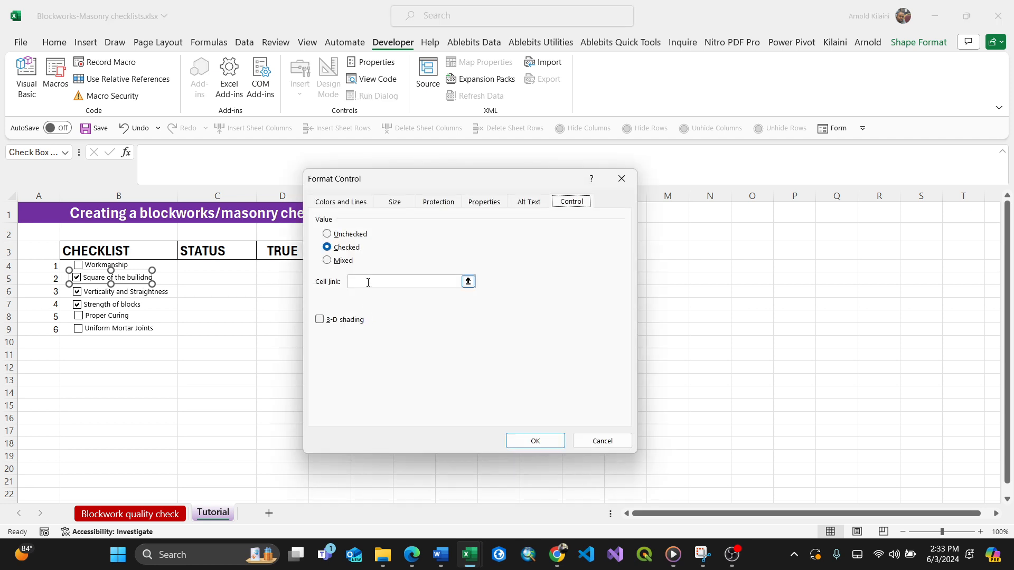
{"action": "left_click", "coordinate": [218, 277]}
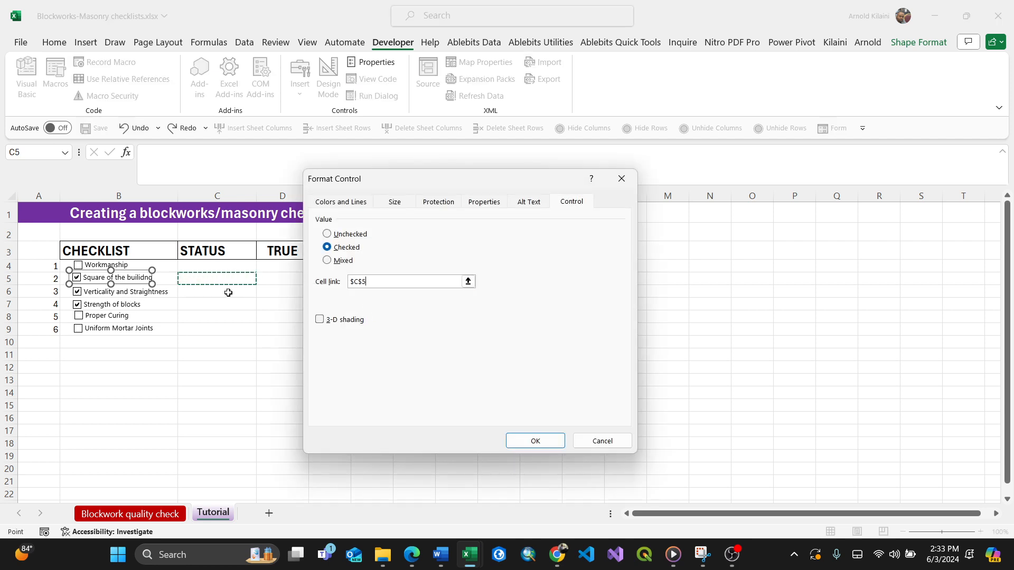
{"action": "left_click", "coordinate": [549, 441]}
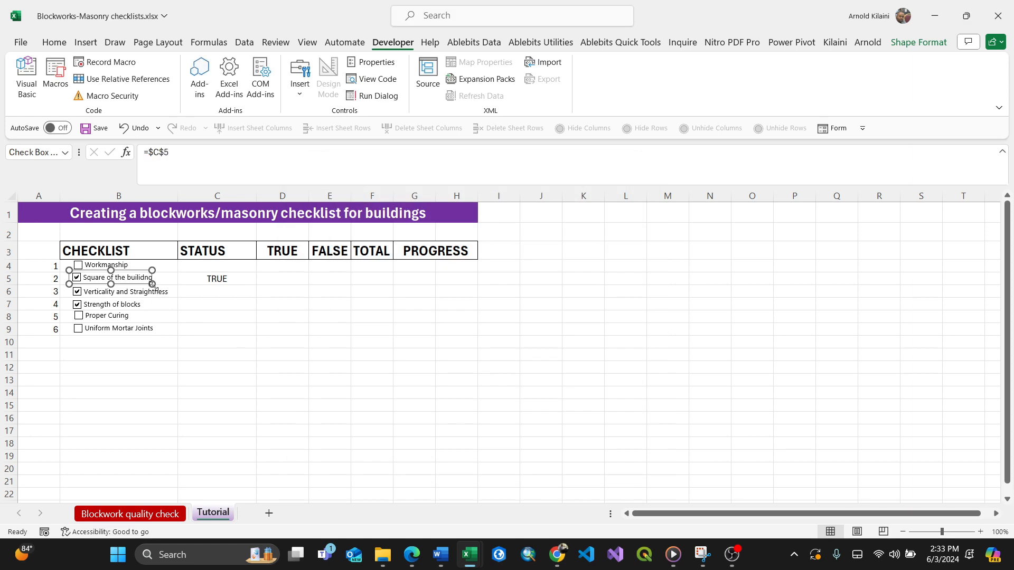
Link the row 6 "Verticality and Straightness" checkbox to cell C6.
{"action": "left_click", "coordinate": [164, 297]}
{"action": "right_click", "coordinate": [164, 297]}
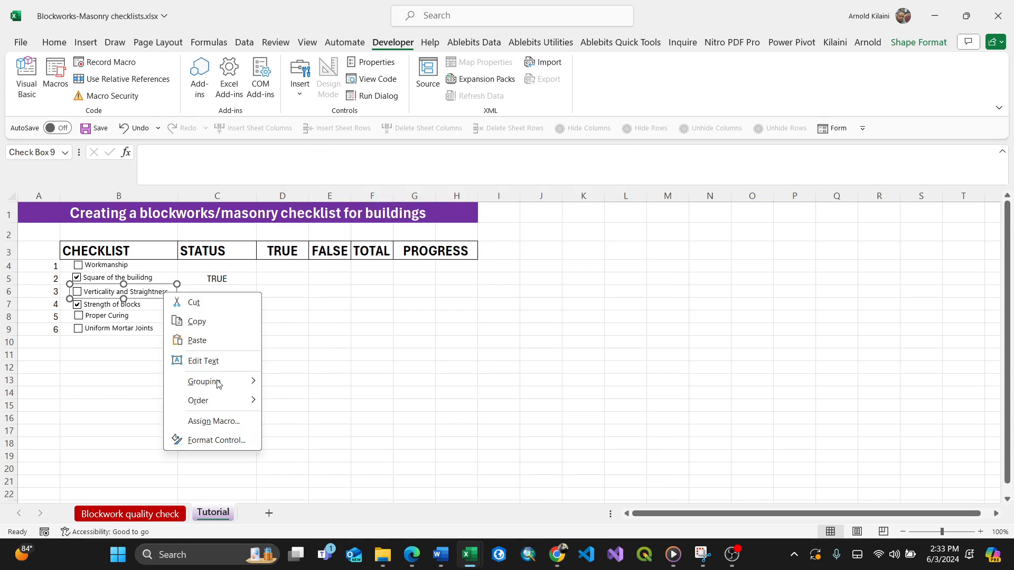
{"action": "left_click", "coordinate": [222, 445]}
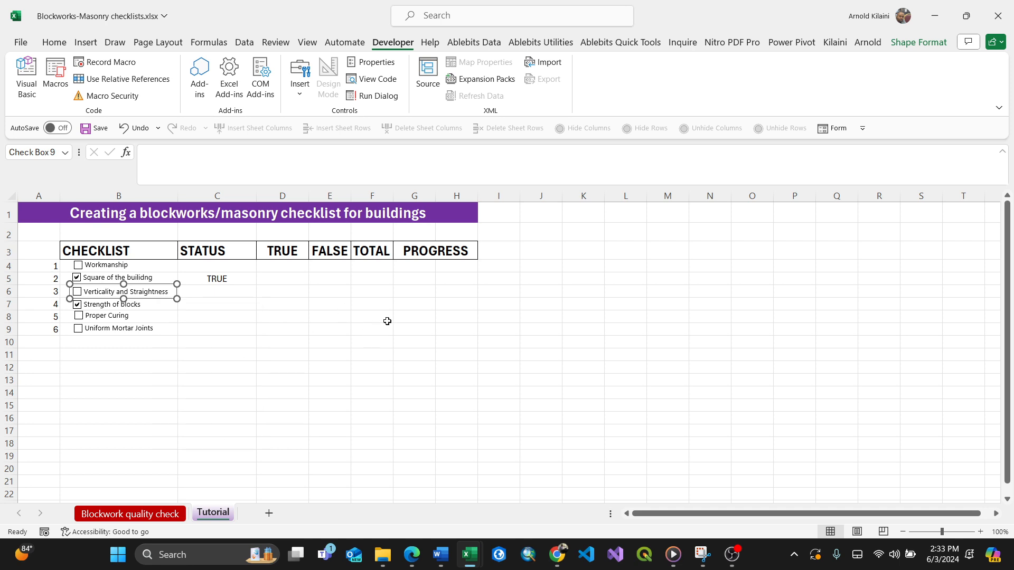
{"action": "left_click", "coordinate": [370, 285]}
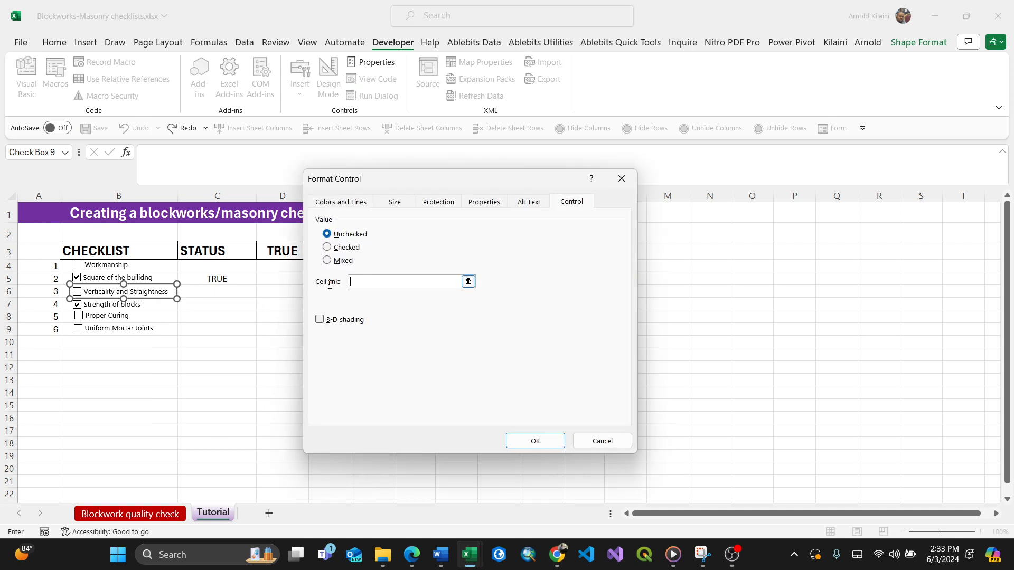
{"action": "left_click", "coordinate": [220, 294]}
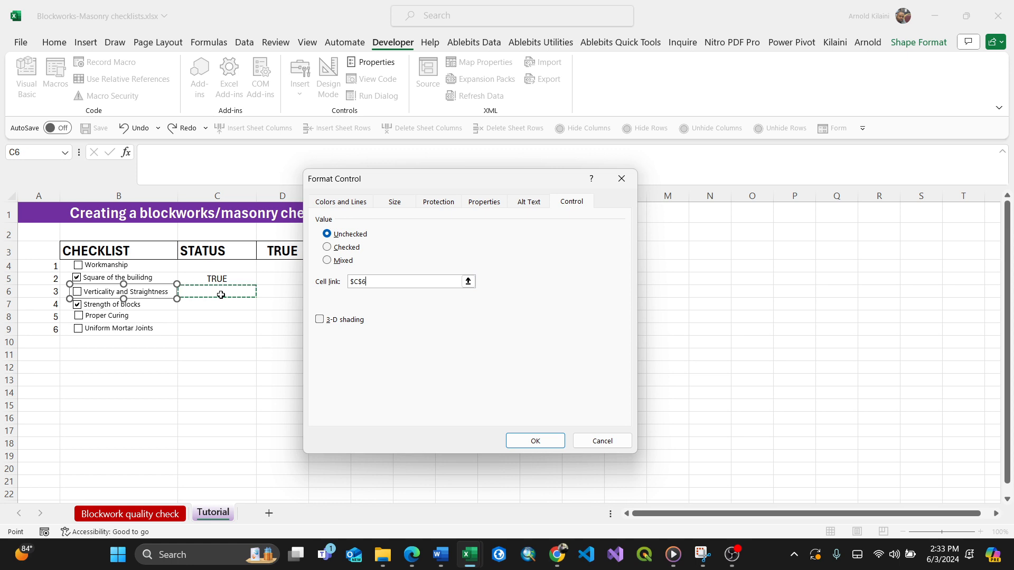
{"action": "left_click", "coordinate": [534, 441]}
Link the row 7 "Strength of blocks" checkbox to cell C7.
{"action": "left_click", "coordinate": [146, 309]}
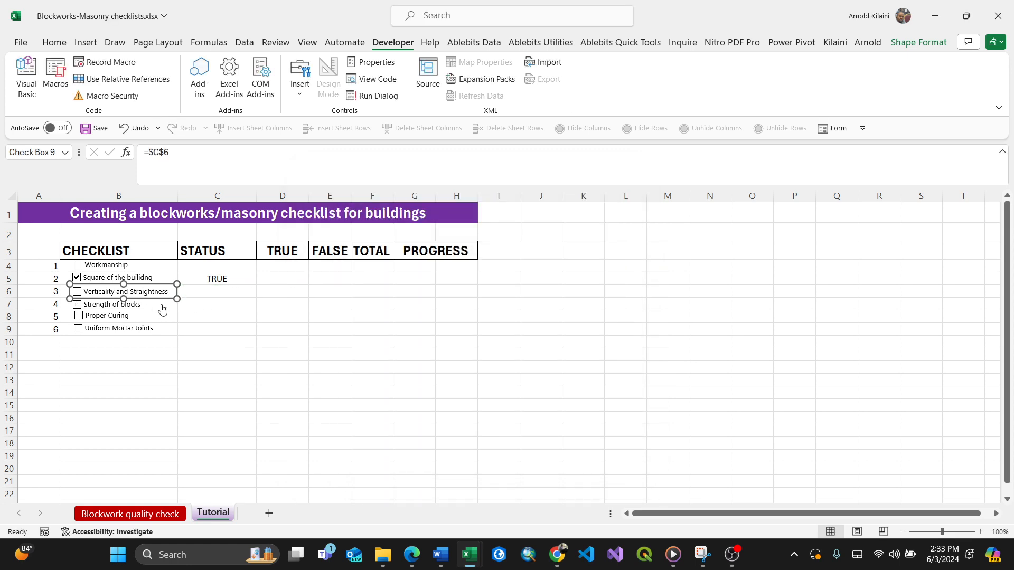
{"action": "left_click", "coordinate": [124, 309]}
{"action": "right_click", "coordinate": [125, 309]}
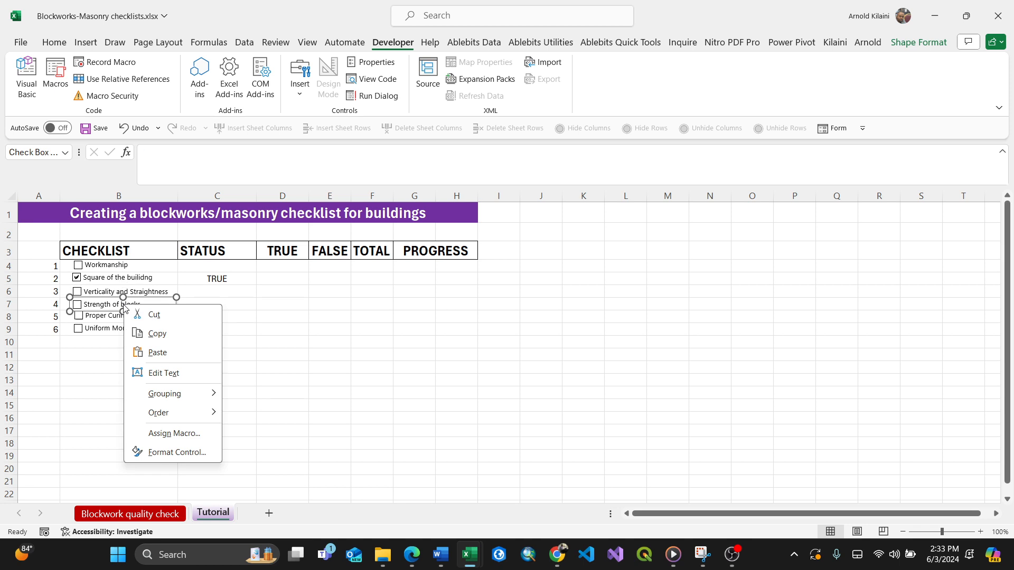
{"action": "left_click", "coordinate": [174, 451]}
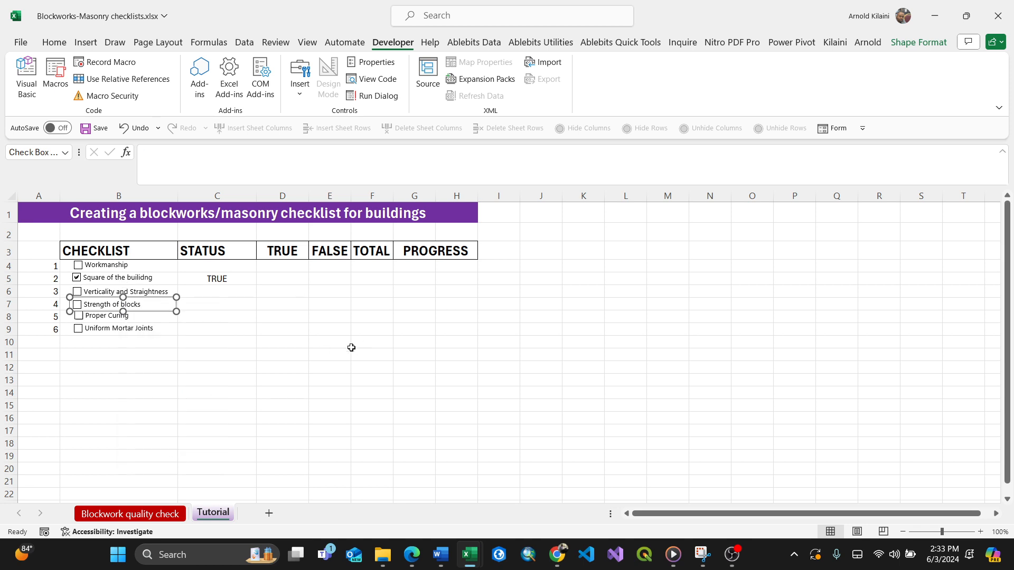
{"action": "left_click", "coordinate": [377, 281]}
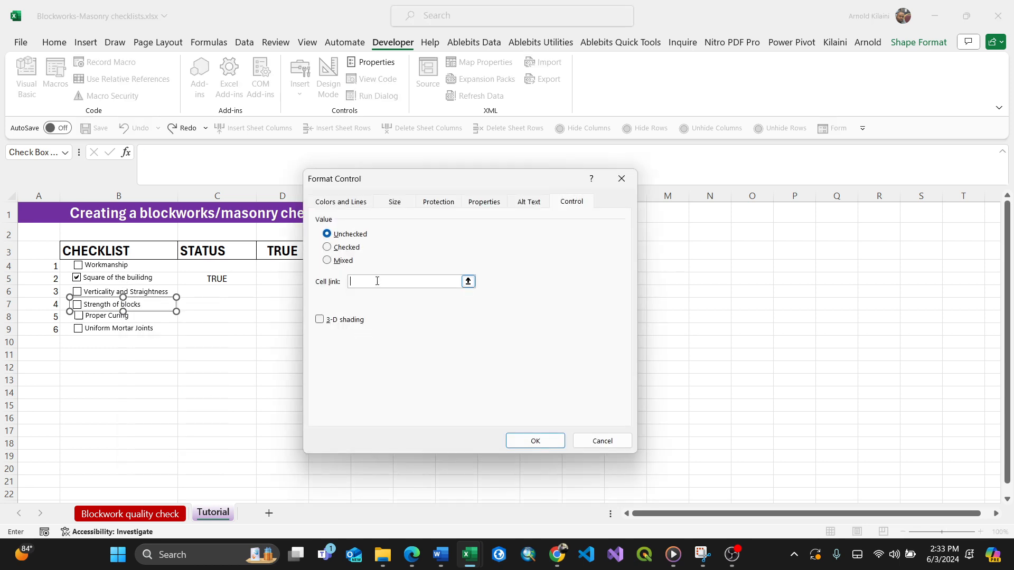
{"action": "left_click", "coordinate": [218, 305]}
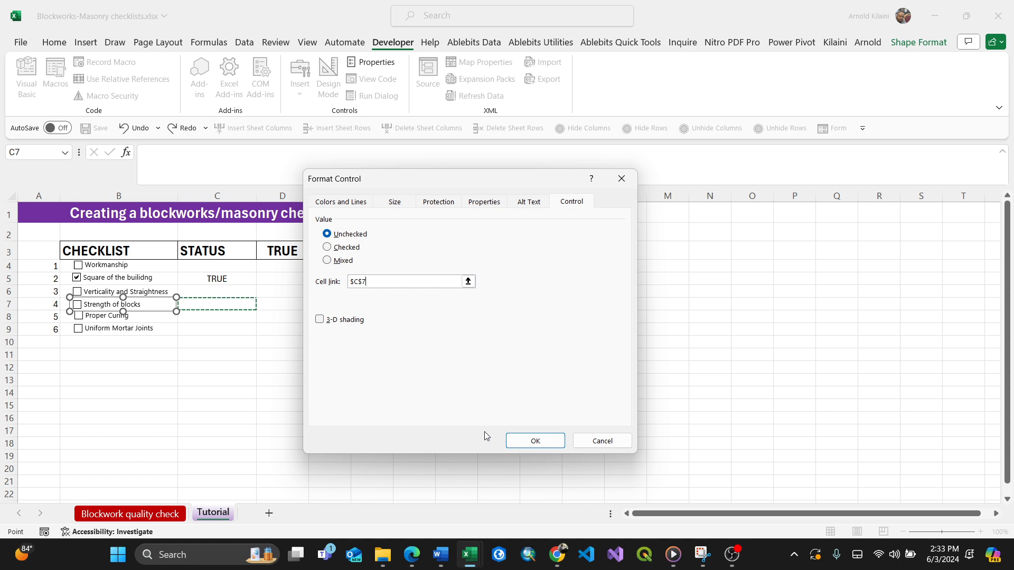
{"action": "left_click", "coordinate": [534, 442]}
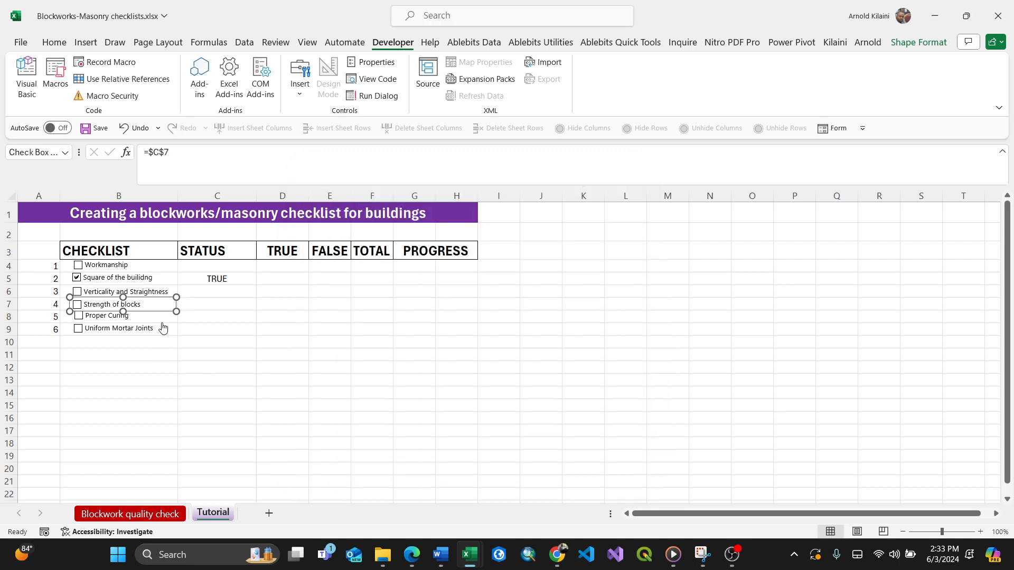
Link the row 8 "Proper Curing" checkbox to cell C8.
{"action": "left_click", "coordinate": [107, 316]}
{"action": "right_click", "coordinate": [107, 317]}
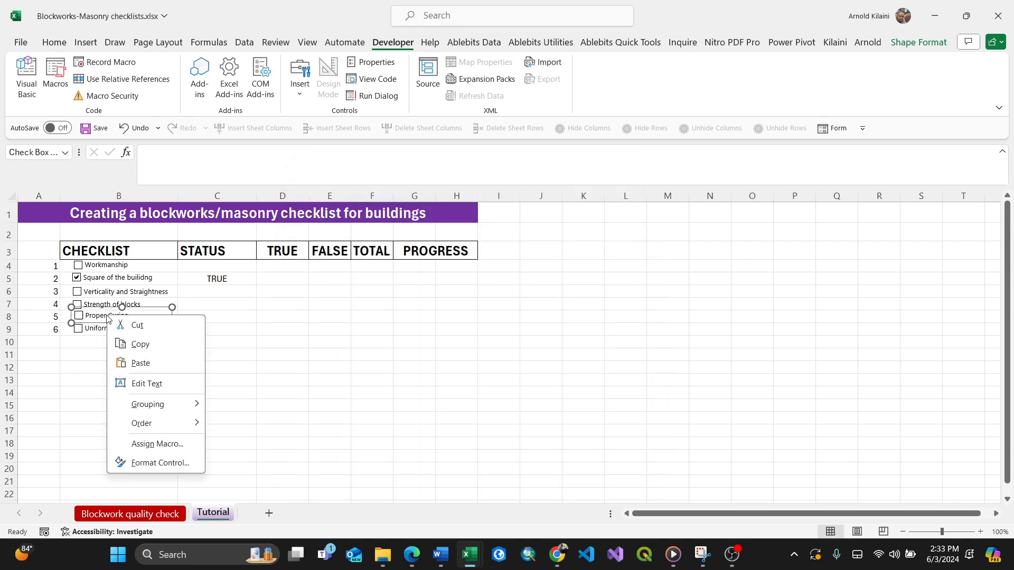
{"action": "left_click", "coordinate": [148, 461]}
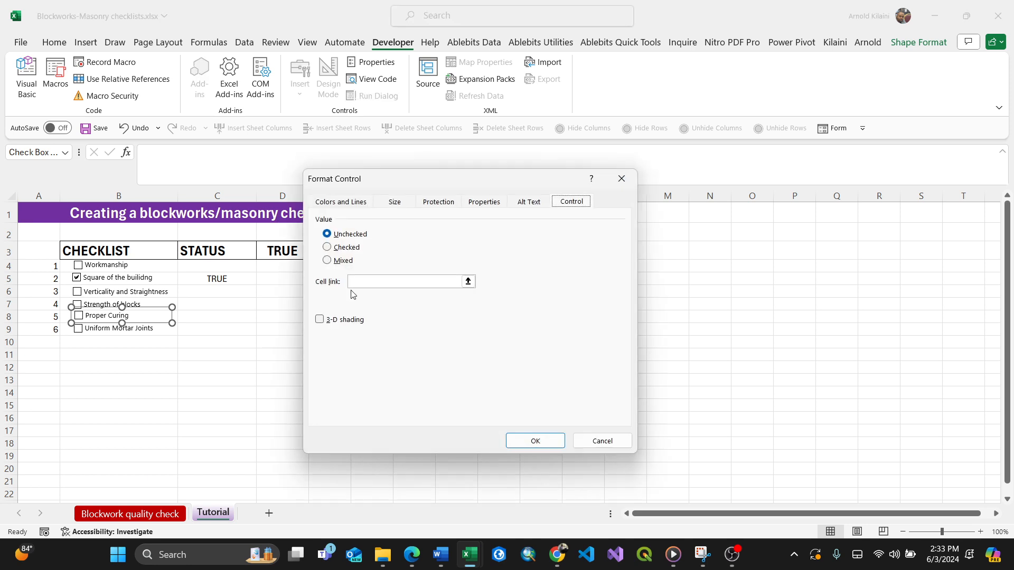
{"action": "left_click", "coordinate": [365, 281]}
{"action": "left_click", "coordinate": [202, 318]}
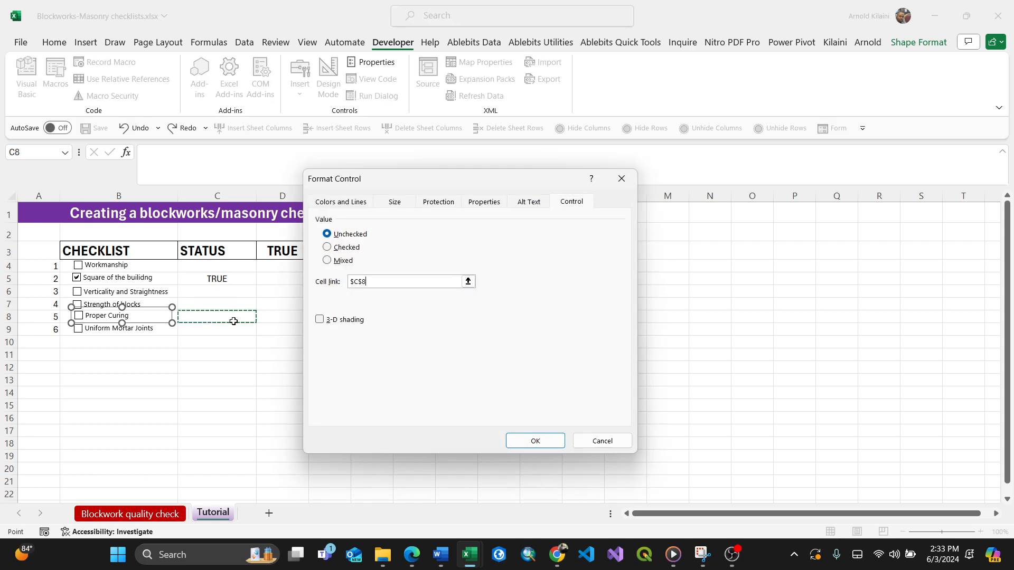
{"action": "left_click", "coordinate": [544, 445]}
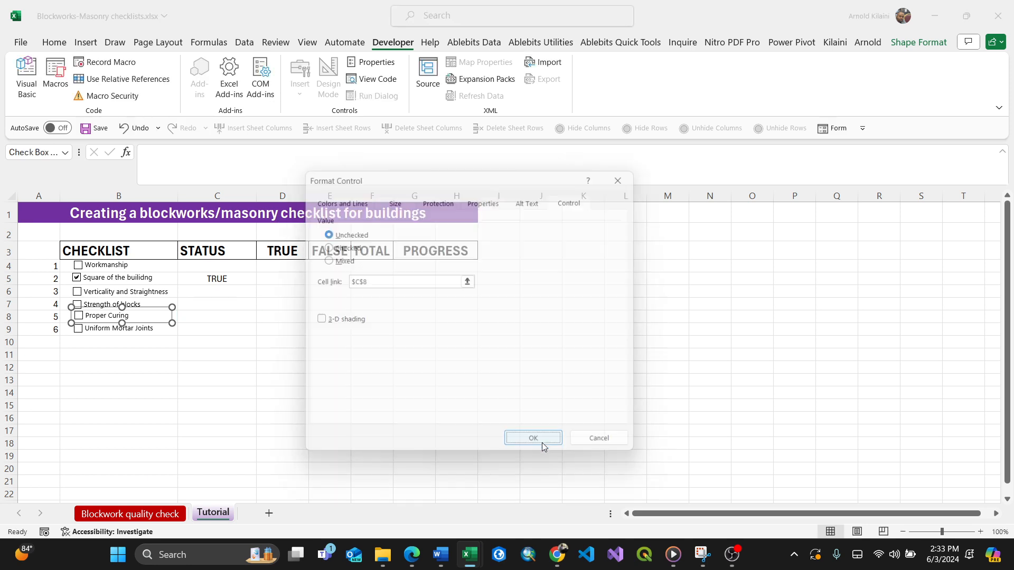
Link the row 9 "Uniform Mortar Joints" checkbox to cell C9.
{"action": "left_click", "coordinate": [132, 330]}
{"action": "right_click", "coordinate": [134, 329]}
{"action": "left_click", "coordinate": [171, 474]}
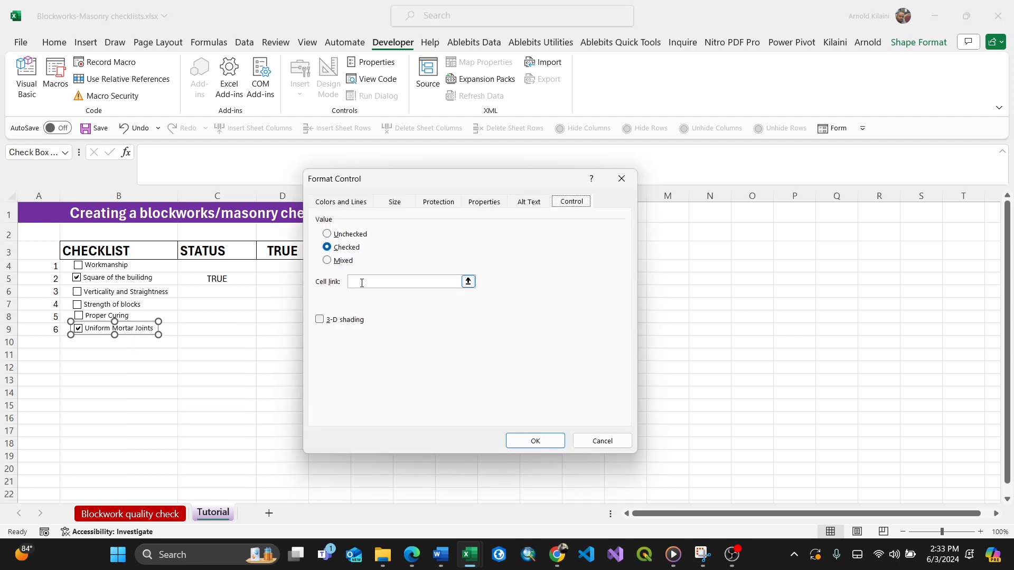
{"action": "left_click", "coordinate": [359, 281]}
{"action": "left_click", "coordinate": [205, 331]}
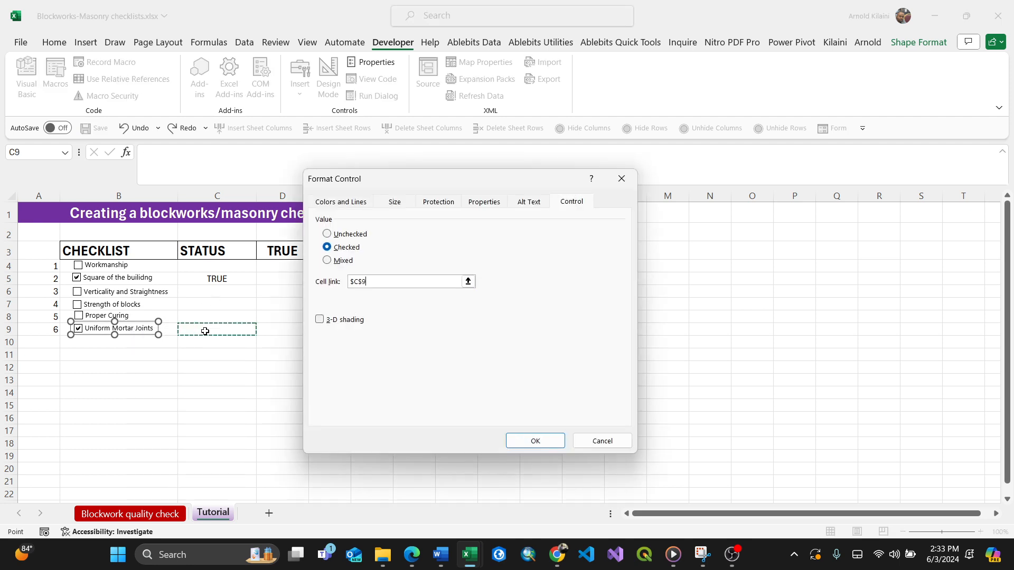
{"action": "left_click", "coordinate": [535, 440]}
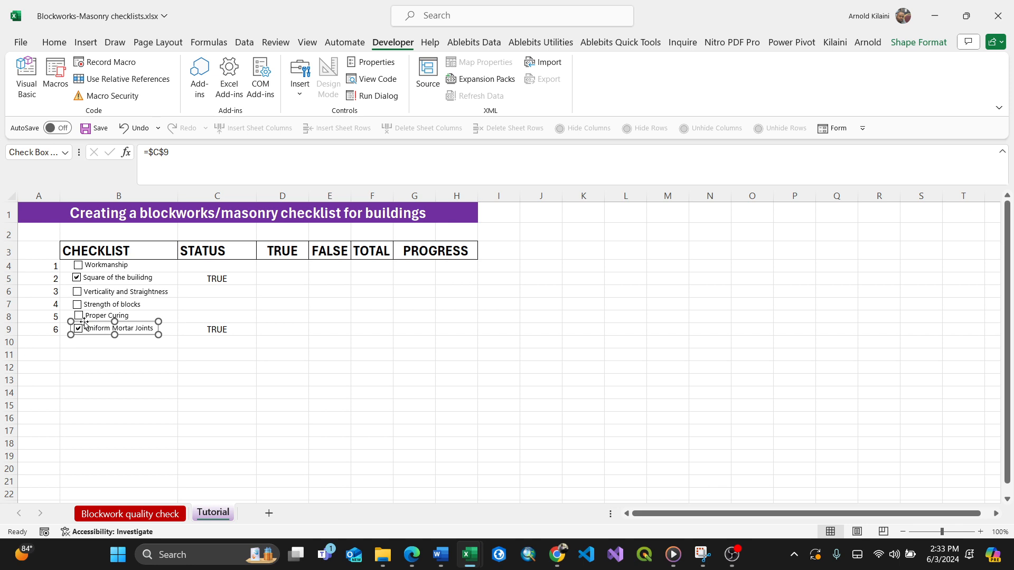
Toggle each checkbox on and off to test its link to the status column.
{"action": "left_click", "coordinate": [82, 355]}
{"action": "left_click", "coordinate": [78, 329]}
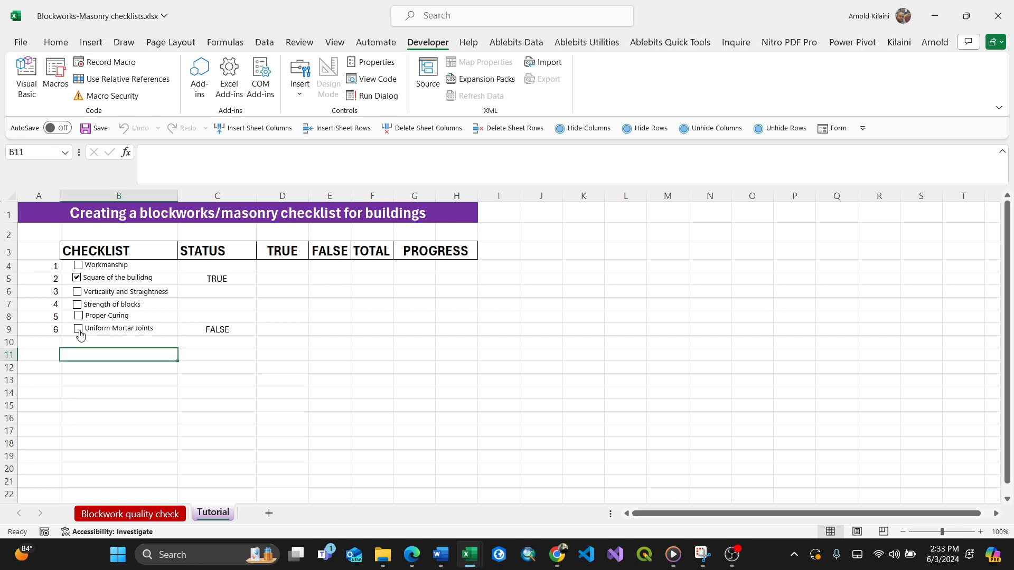
{"action": "left_click", "coordinate": [80, 334]}
{"action": "left_click", "coordinate": [79, 334]}
{"action": "left_click", "coordinate": [79, 268]}
{"action": "left_click", "coordinate": [79, 268]}
{"action": "left_click", "coordinate": [78, 293]}
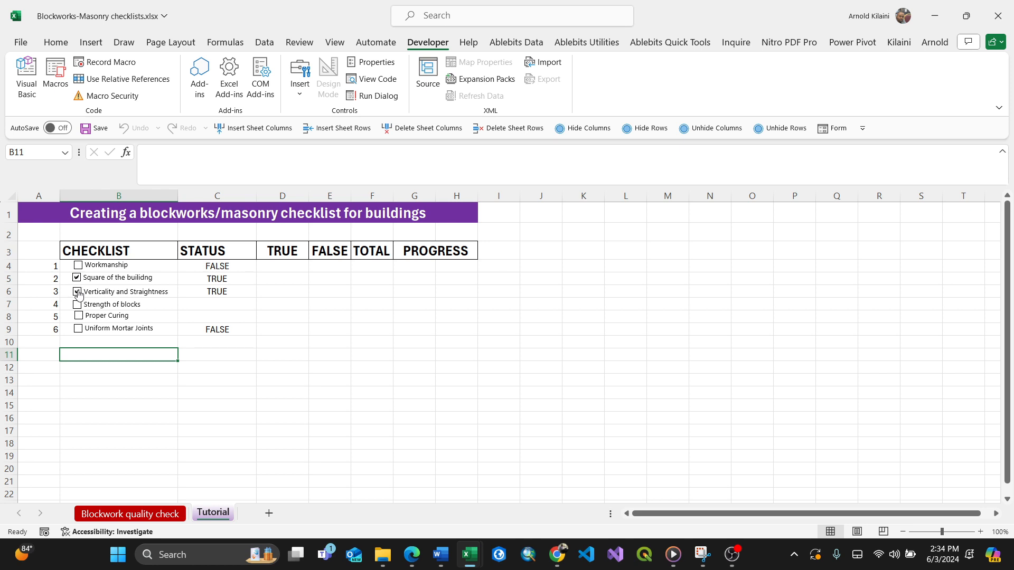
{"action": "left_click", "coordinate": [77, 306]}
{"action": "left_click", "coordinate": [78, 318]}
{"action": "left_click", "coordinate": [79, 331]}
{"action": "left_click", "coordinate": [79, 330]}
{"action": "left_click", "coordinate": [79, 317]}
{"action": "left_click", "coordinate": [77, 305]}
{"action": "left_click", "coordinate": [77, 292]}
{"action": "left_click", "coordinate": [77, 278]}
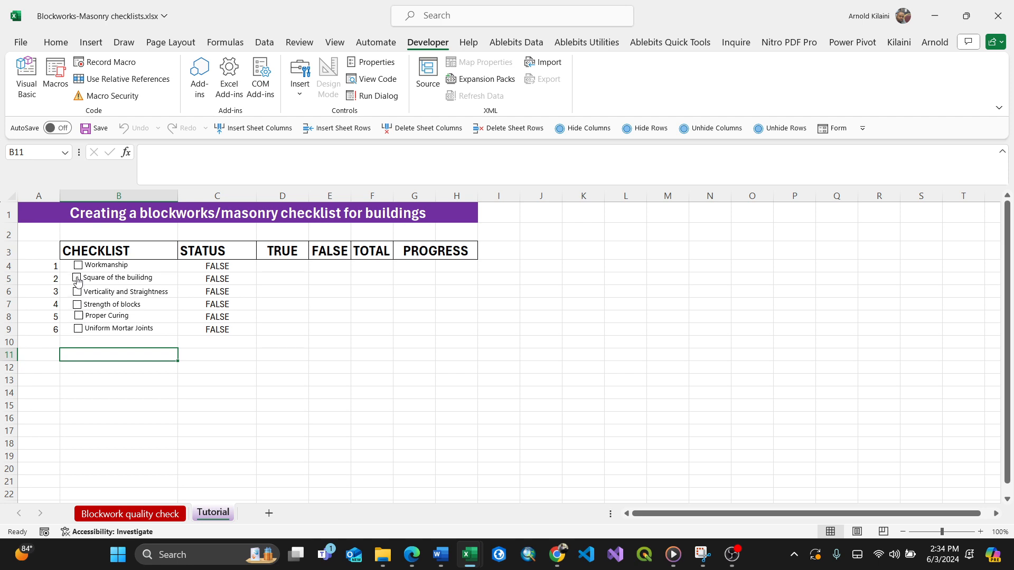
Tick the Workmanship, Square of the building, Verticality and Straightness, and Uniform Mortar Joints checkboxes.
{"action": "left_click", "coordinate": [78, 268]}
{"action": "left_click", "coordinate": [77, 278]}
{"action": "left_click", "coordinate": [77, 293]}
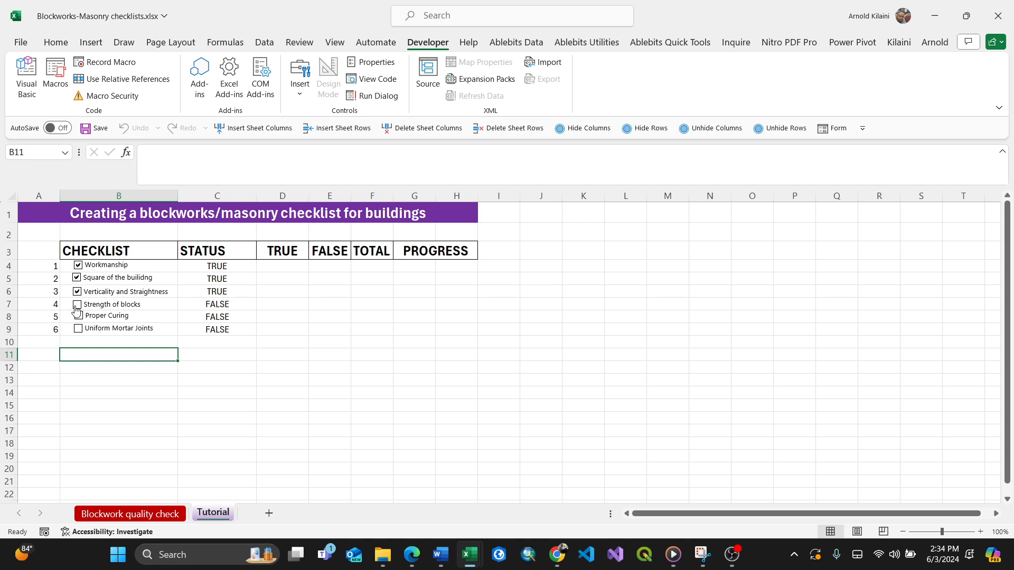
{"action": "left_click", "coordinate": [77, 306]}
{"action": "left_click", "coordinate": [77, 306]}
{"action": "left_click", "coordinate": [78, 330]}
Enter =COUNTIF(C4:C9,TRUE) in D4 to count the ticked items.
{"action": "left_click", "coordinate": [286, 266]}
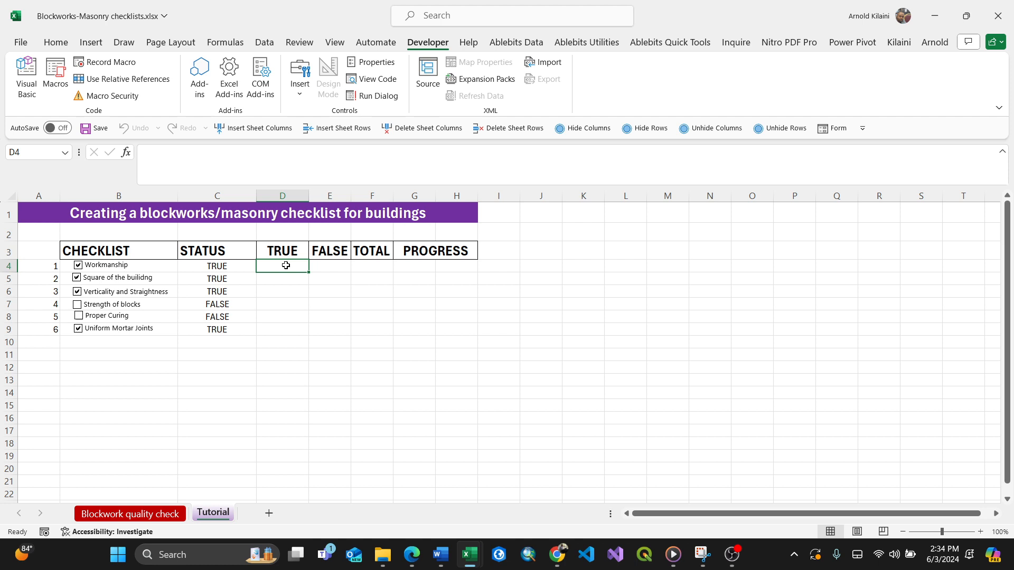
{"action": "type", "text": "=count"}
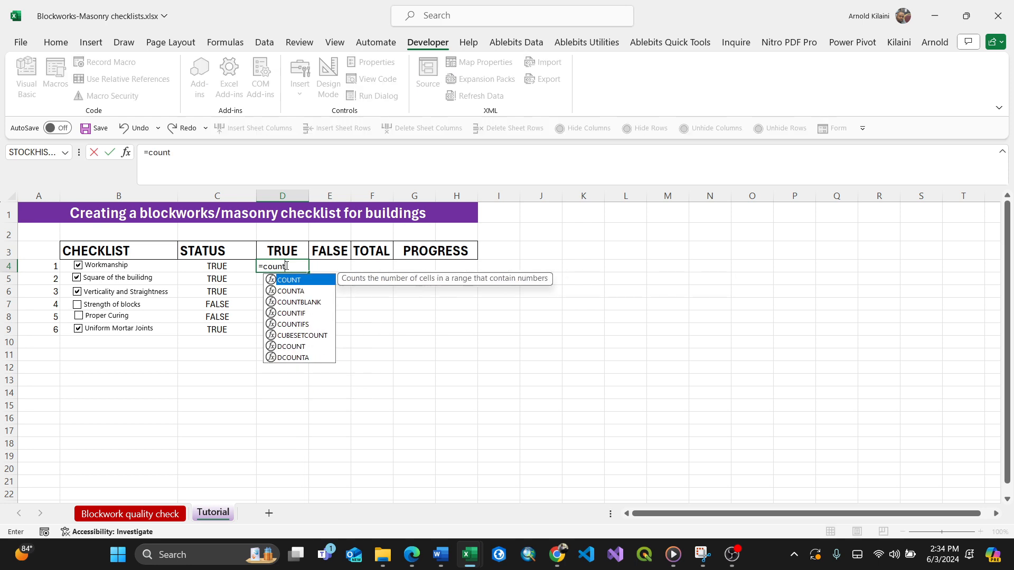
{"action": "double_click", "coordinate": [292, 314]}
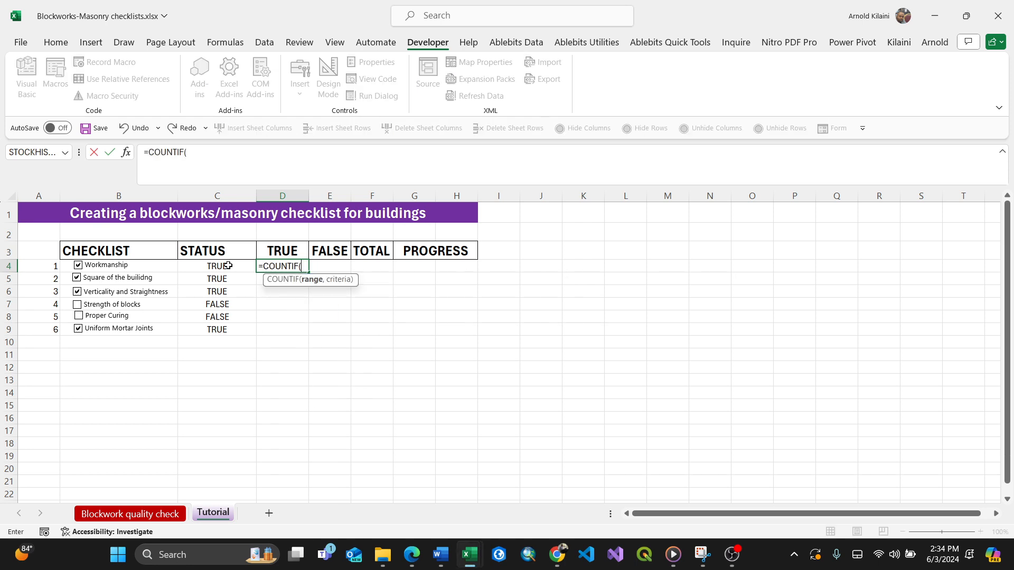
{"action": "left_click_drag", "start_coordinate": [227, 265], "coordinate": [230, 334]}
{"action": "type", "text": ","}
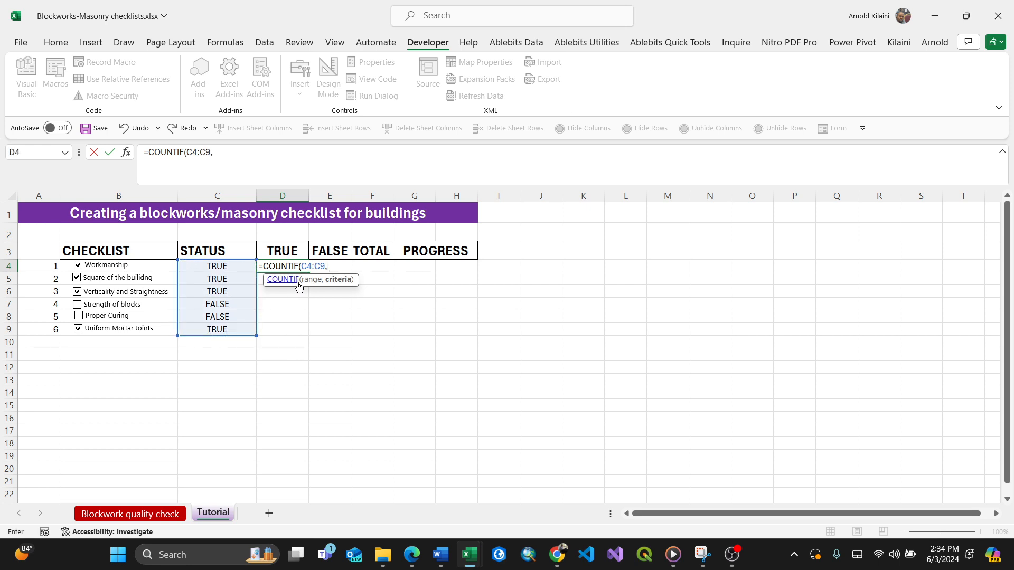
{"action": "type", "text": "TRUE"}
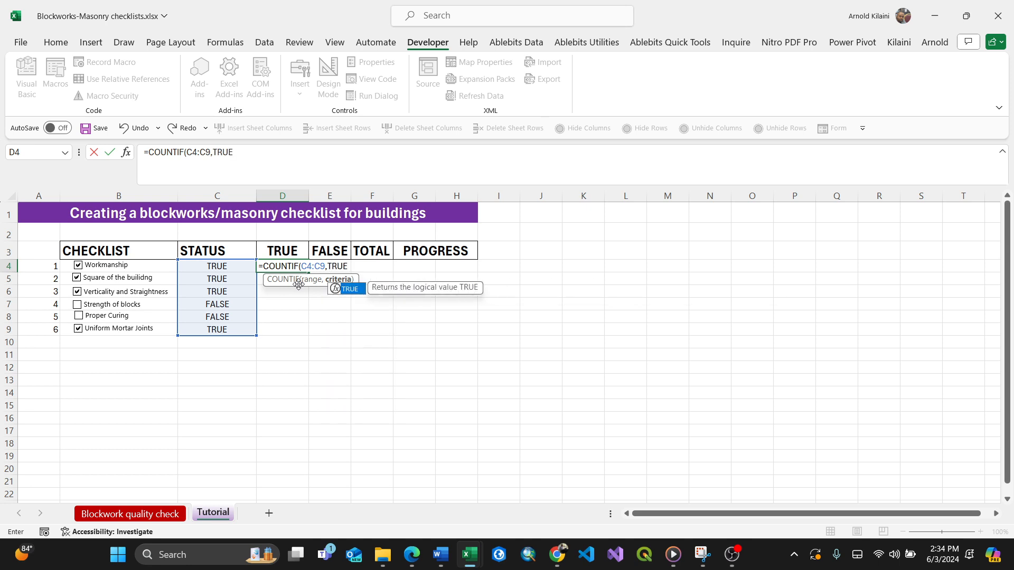
{"action": "type", "text": ")"}
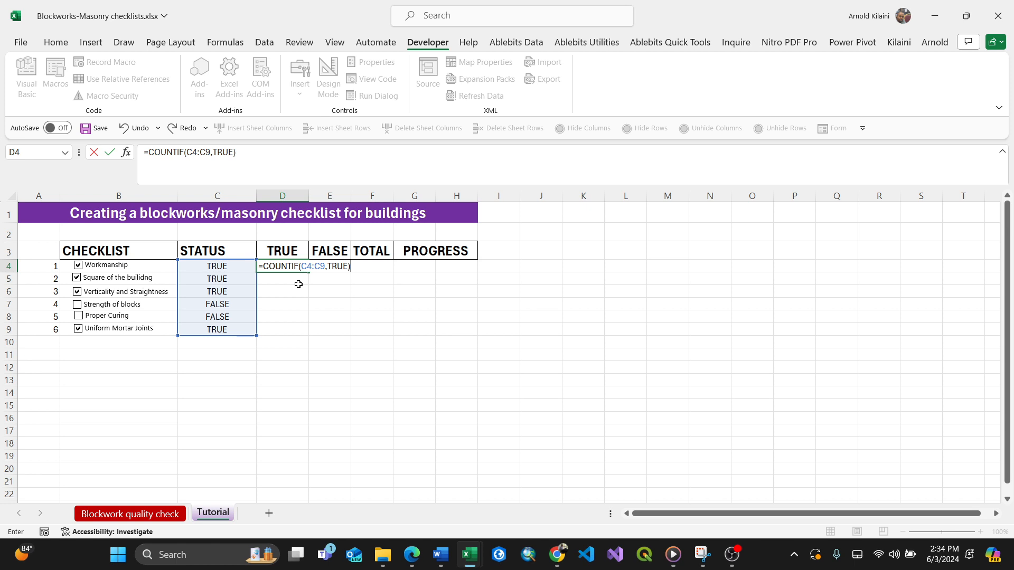
{"action": "key", "text": "Return"}
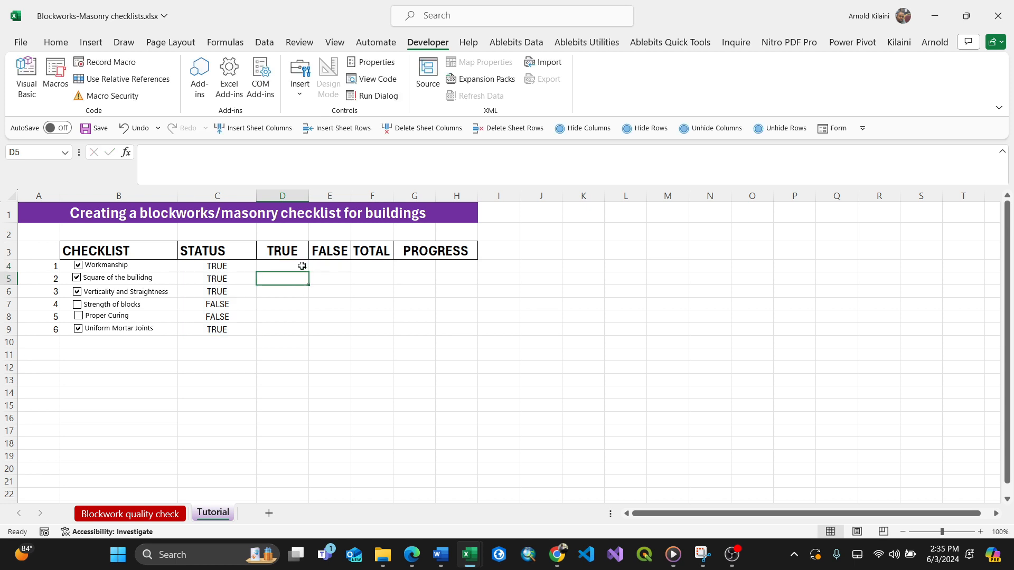
Copy the count formula to E4 and change it to =COUNTIF(C4:C9,FALSE).
{"action": "left_click", "coordinate": [298, 266]}
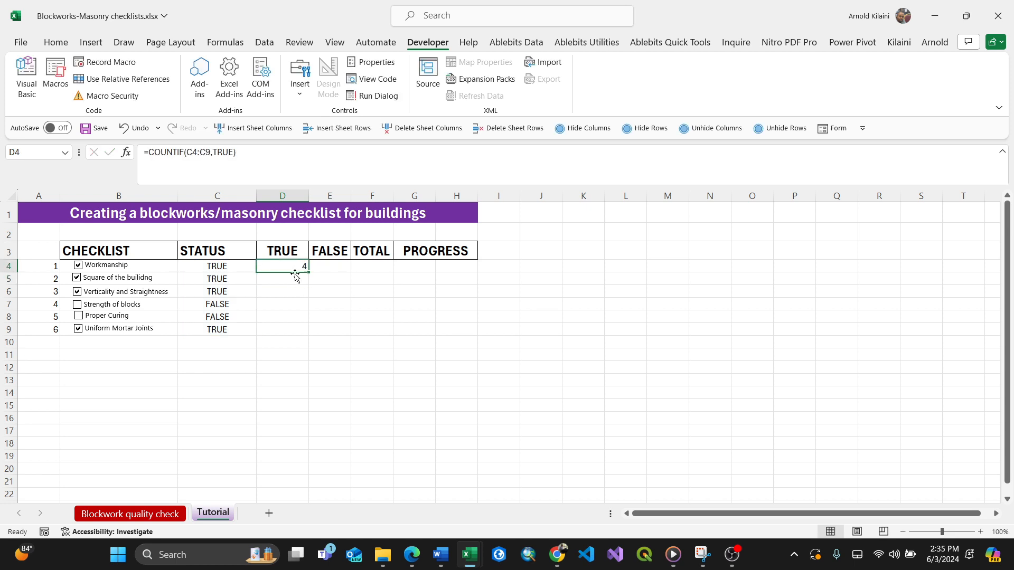
{"action": "key", "text": "ctrl+c"}
{"action": "left_click", "coordinate": [329, 267]}
{"action": "key", "text": "ctrl+v"}
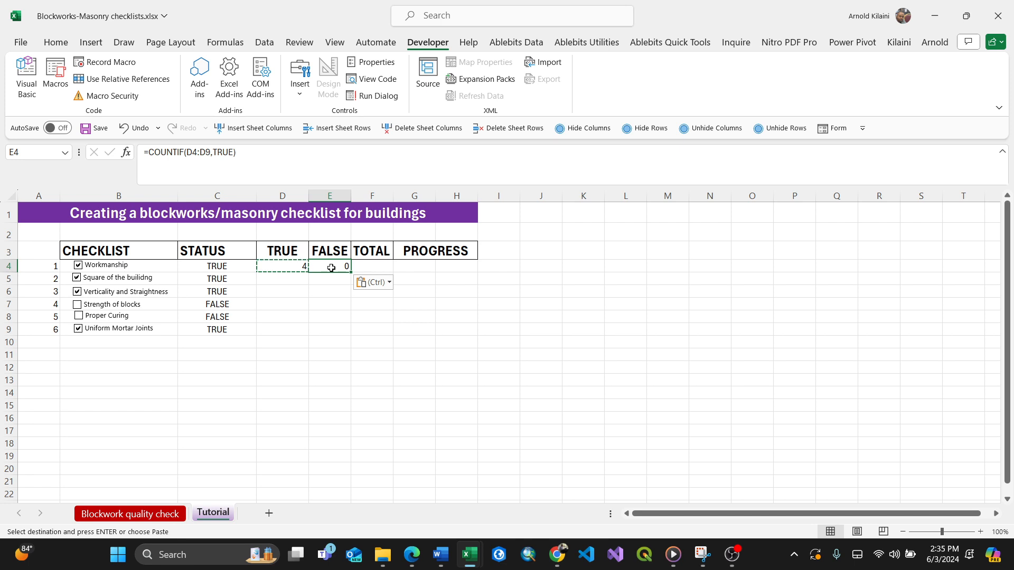
{"action": "double_click", "coordinate": [331, 267]}
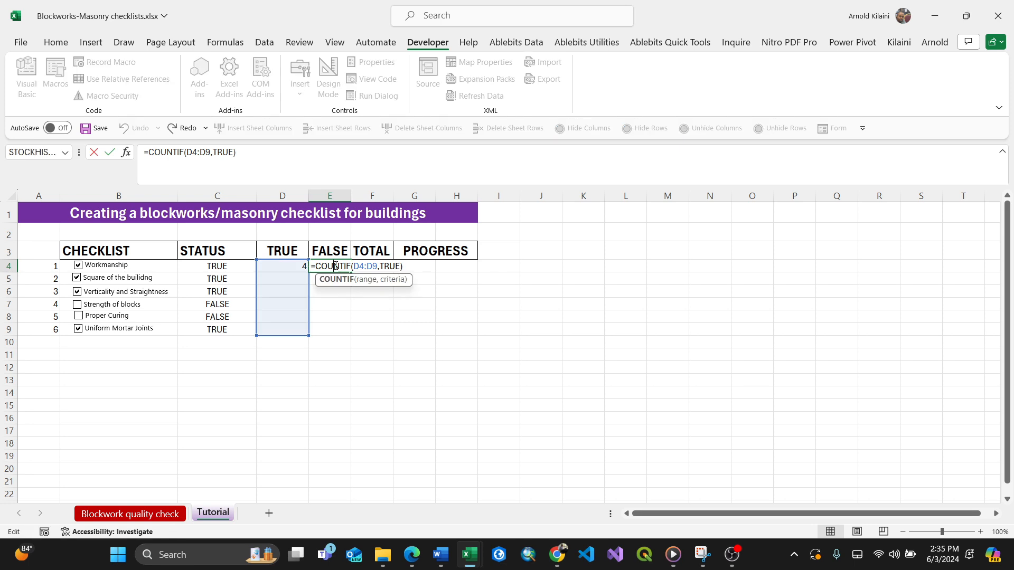
{"action": "left_click", "coordinate": [400, 267]}
{"action": "key", "text": "BackSpace"}
{"action": "key", "text": "BackSpace"}
{"action": "key", "text": "BackSpace"}
{"action": "key", "text": "BackSpace"}
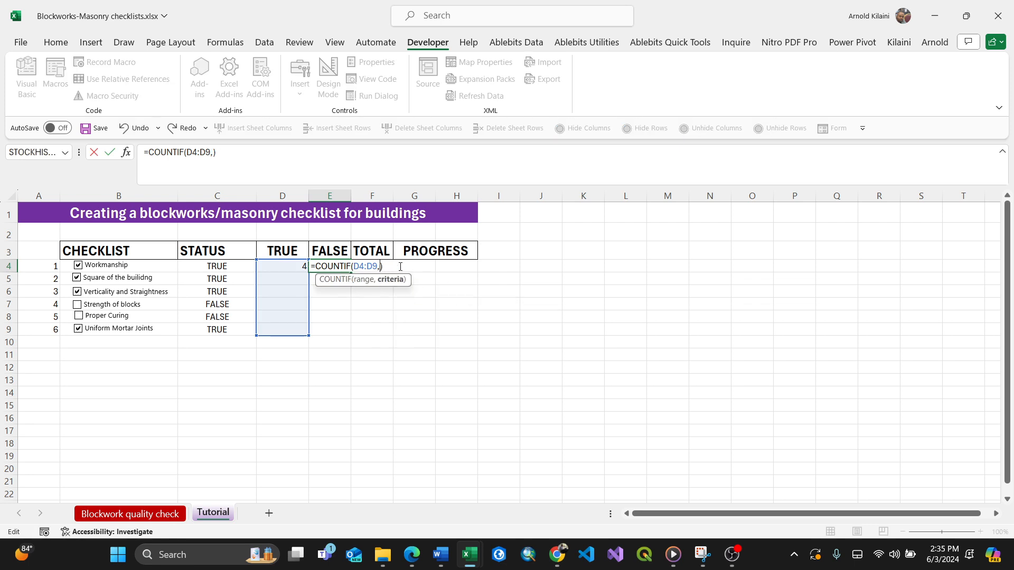
{"action": "type", "text": "FALSE"}
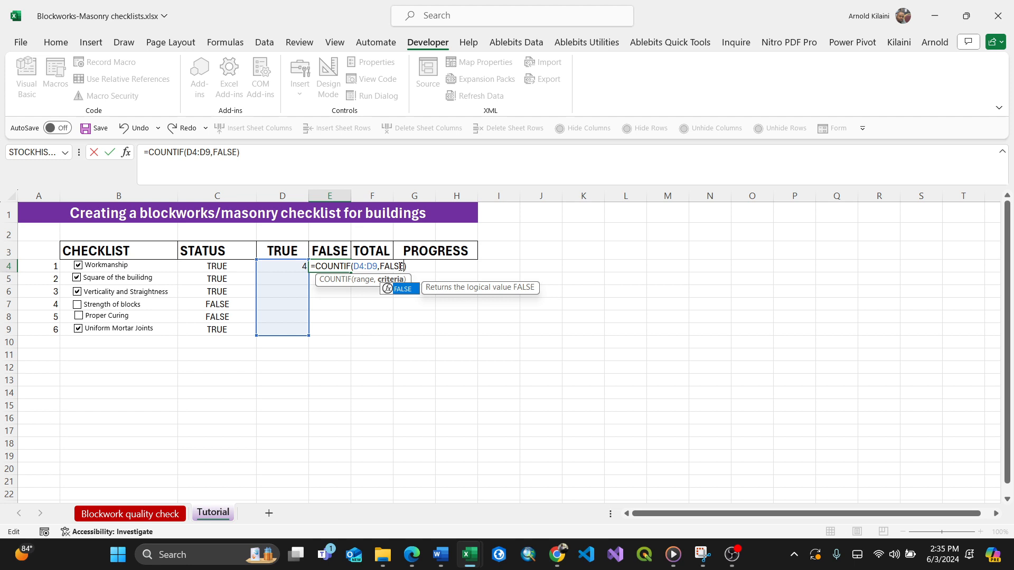
{"action": "key", "text": "Return"}
{"action": "double_click", "coordinate": [323, 267]}
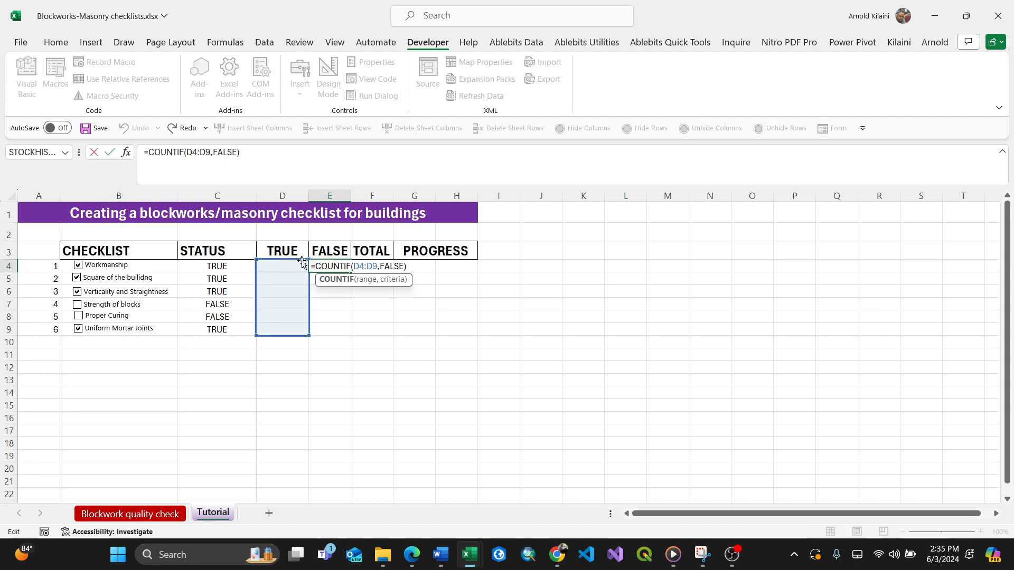
{"action": "left_click_drag", "start_coordinate": [303, 263], "coordinate": [240, 272]}
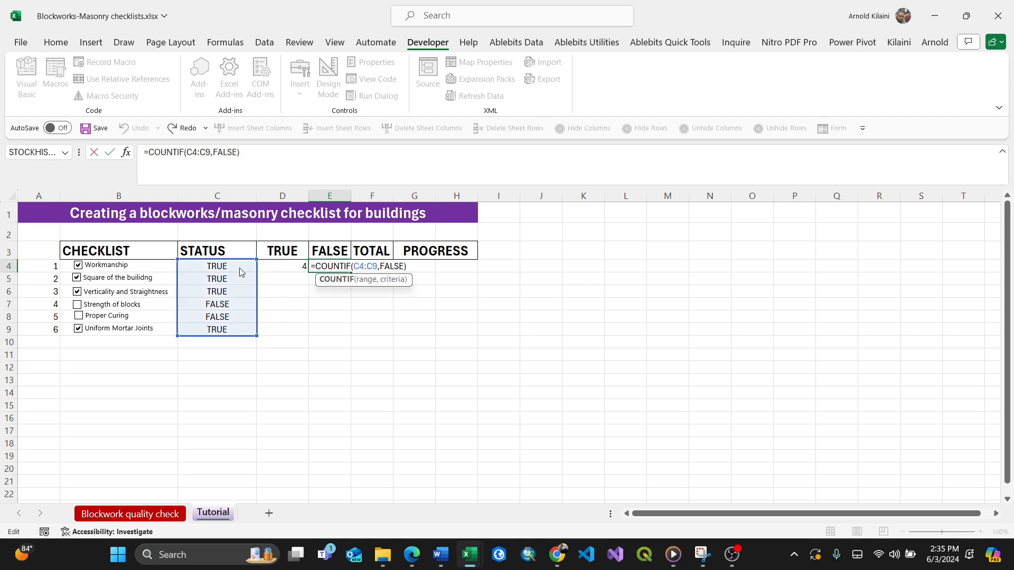
{"action": "key", "text": "Return"}
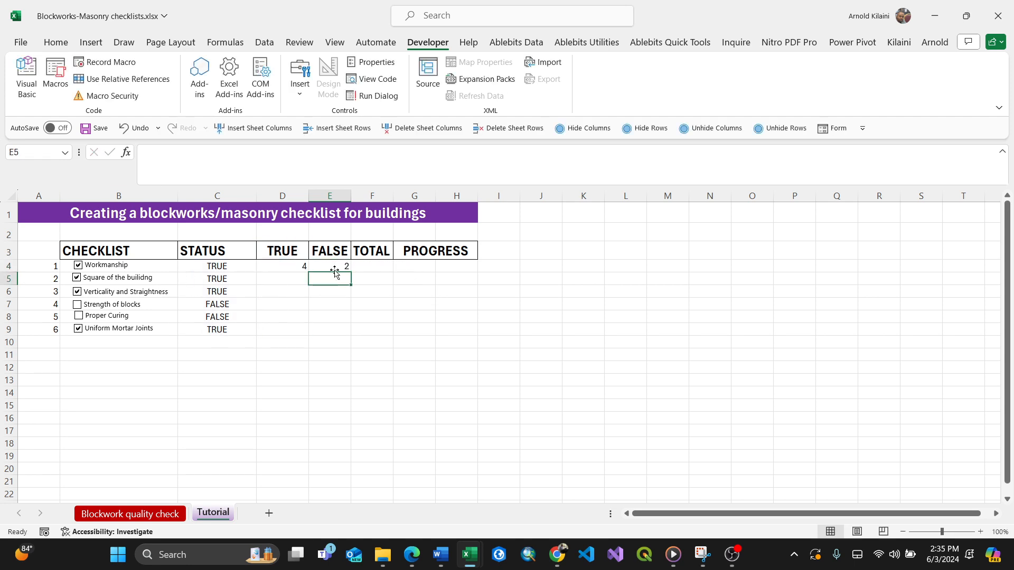
Toggle the Strength of blocks and Verticality checkboxes to test the TRUE and FALSE counts.
{"action": "left_click", "coordinate": [286, 268]}
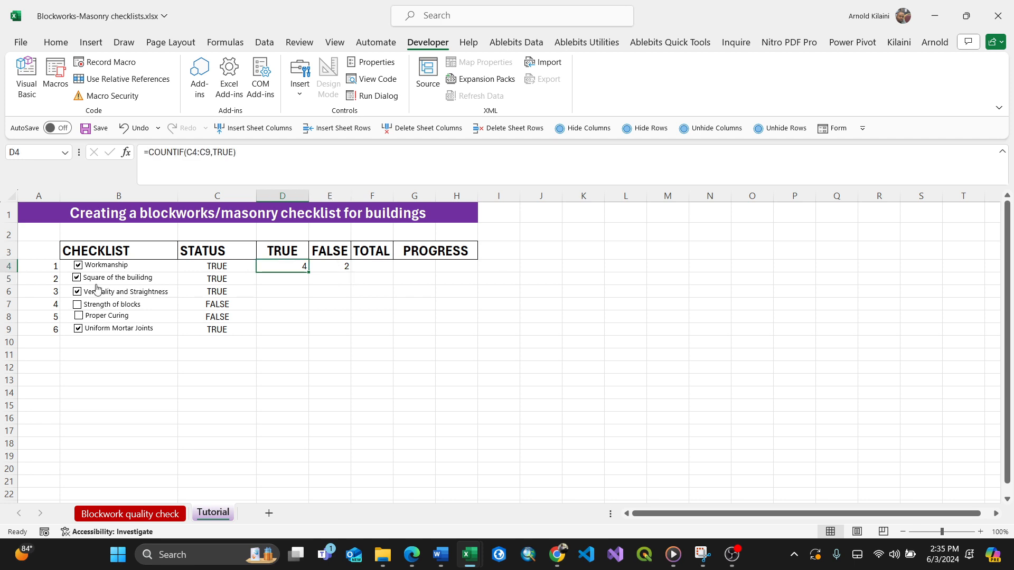
{"action": "left_click", "coordinate": [77, 305]}
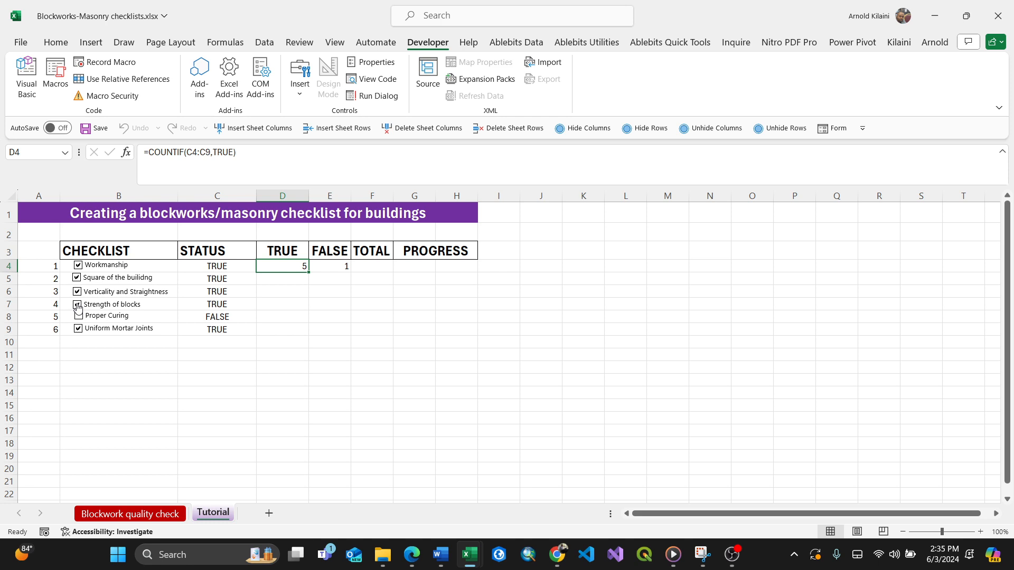
{"action": "left_click", "coordinate": [77, 305]}
{"action": "left_click", "coordinate": [78, 293]}
{"action": "left_click", "coordinate": [78, 294]}
Enter =D4+E4 in F4 to total the checklist items.
{"action": "left_click", "coordinate": [374, 268]}
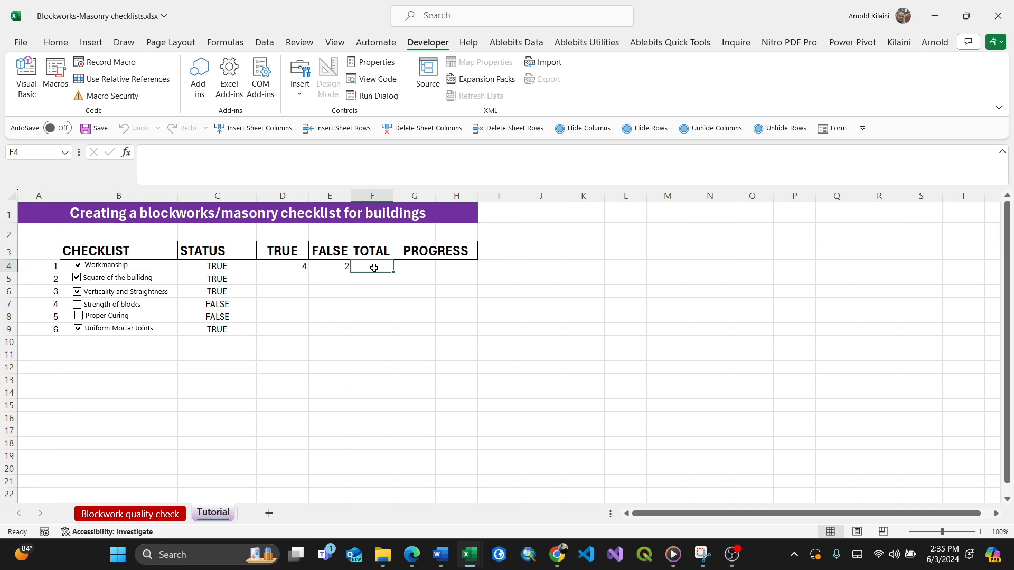
{"action": "type", "text": "="}
{"action": "left_click", "coordinate": [304, 268]}
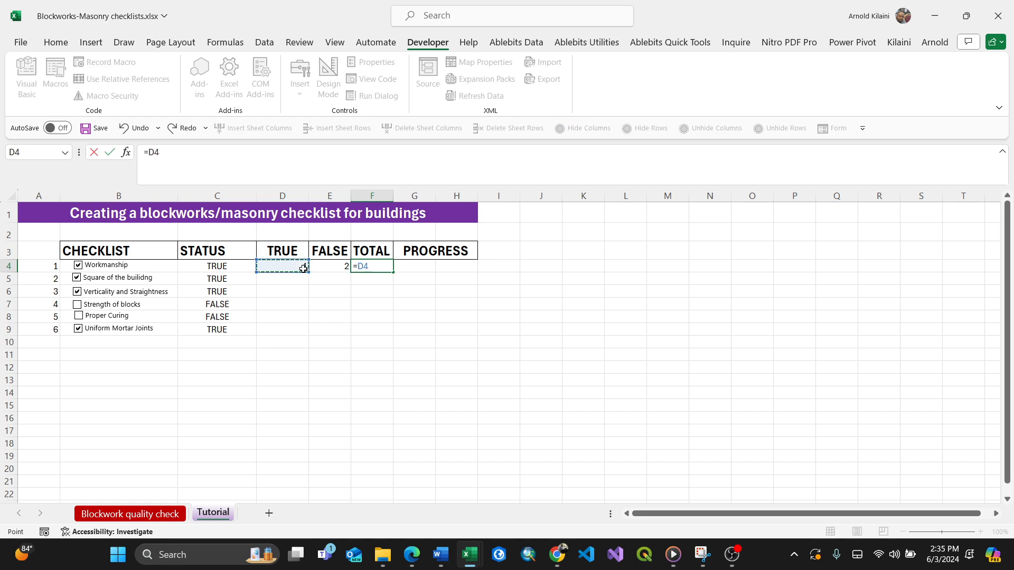
{"action": "type", "text": "+"}
{"action": "left_click", "coordinate": [339, 271]}
{"action": "key", "text": "Return"}
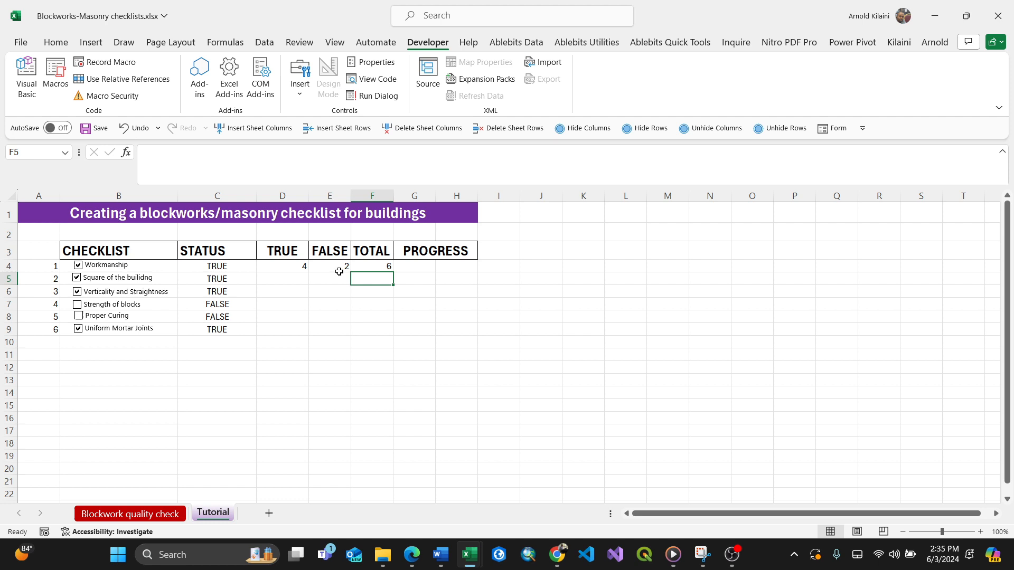
Enter =D4/F4*100 in G4 to calculate the progress percentage.
{"action": "left_click", "coordinate": [420, 263]}
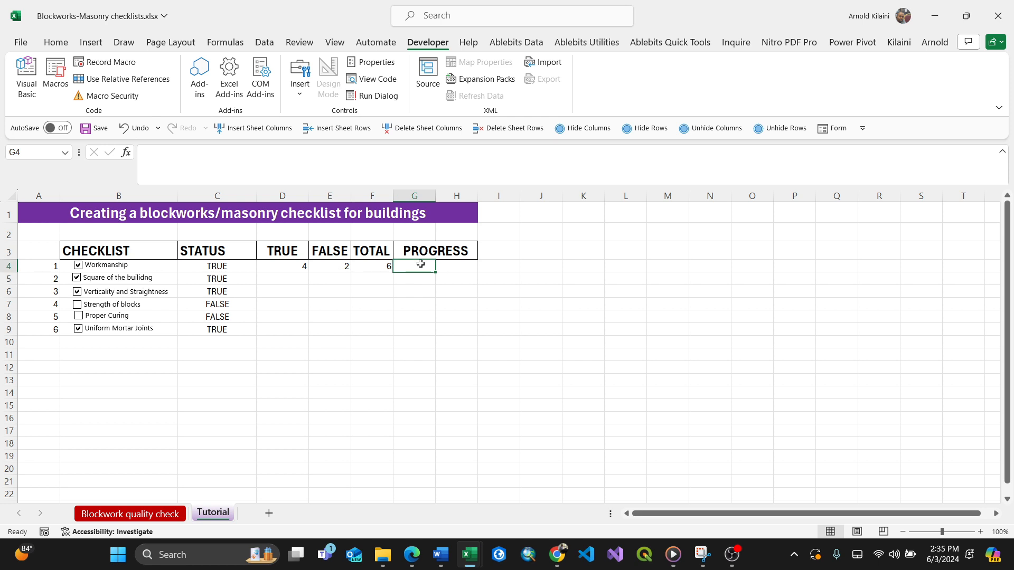
{"action": "type", "text": "="}
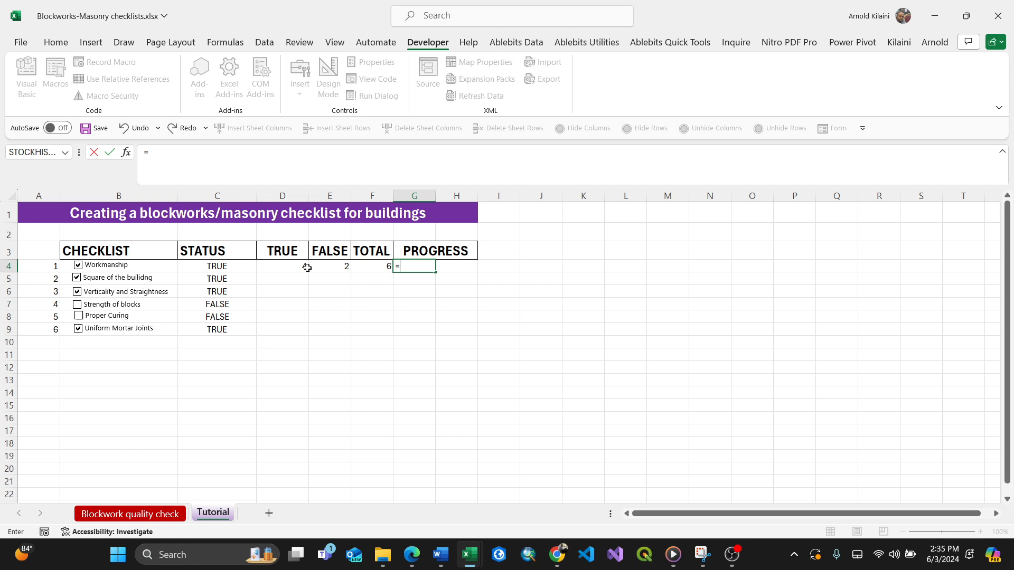
{"action": "left_click", "coordinate": [301, 265]}
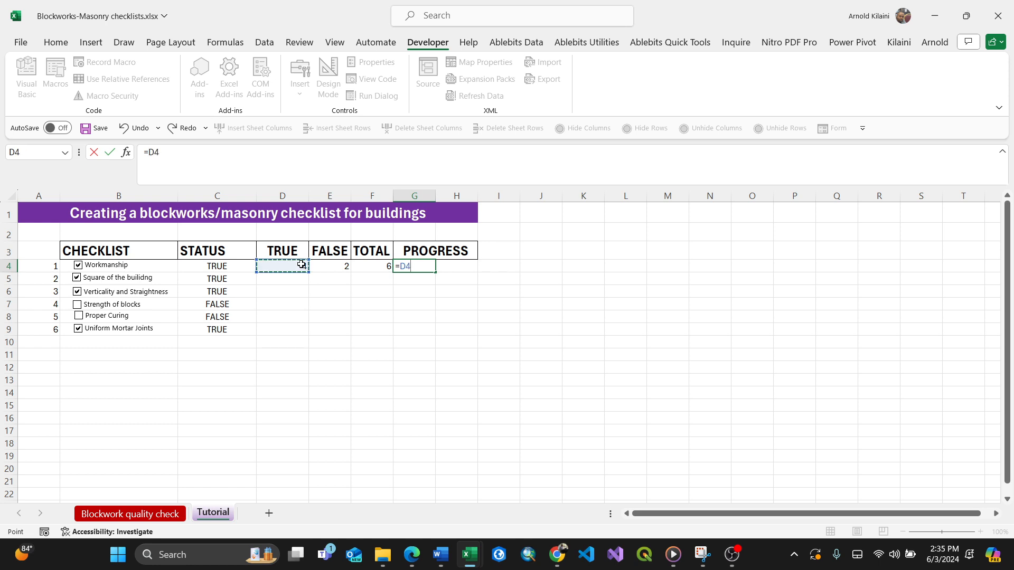
{"action": "type", "text": "/"}
{"action": "left_click", "coordinate": [369, 265]}
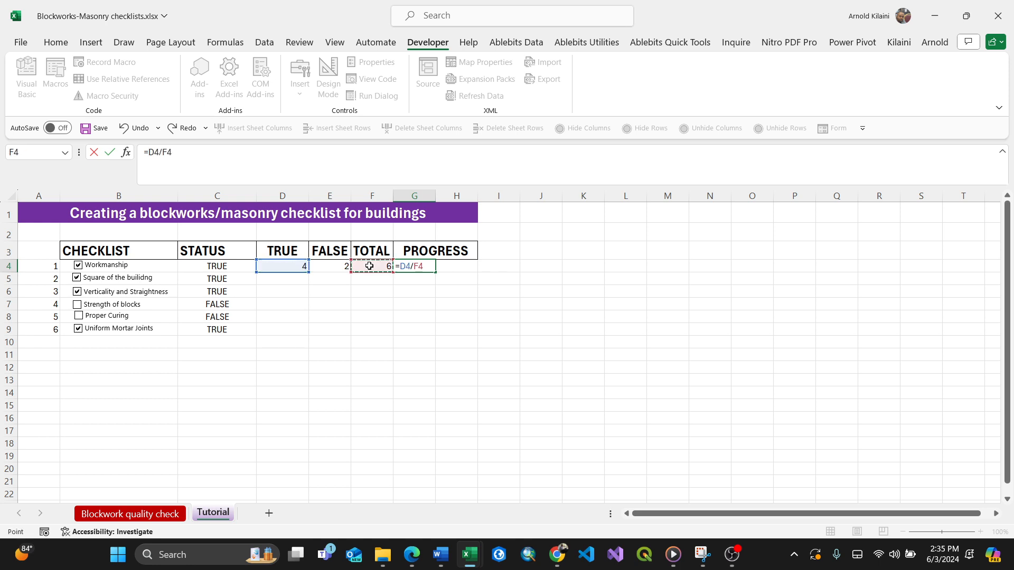
{"action": "type", "text": "*100"}
{"action": "key", "text": "Return"}
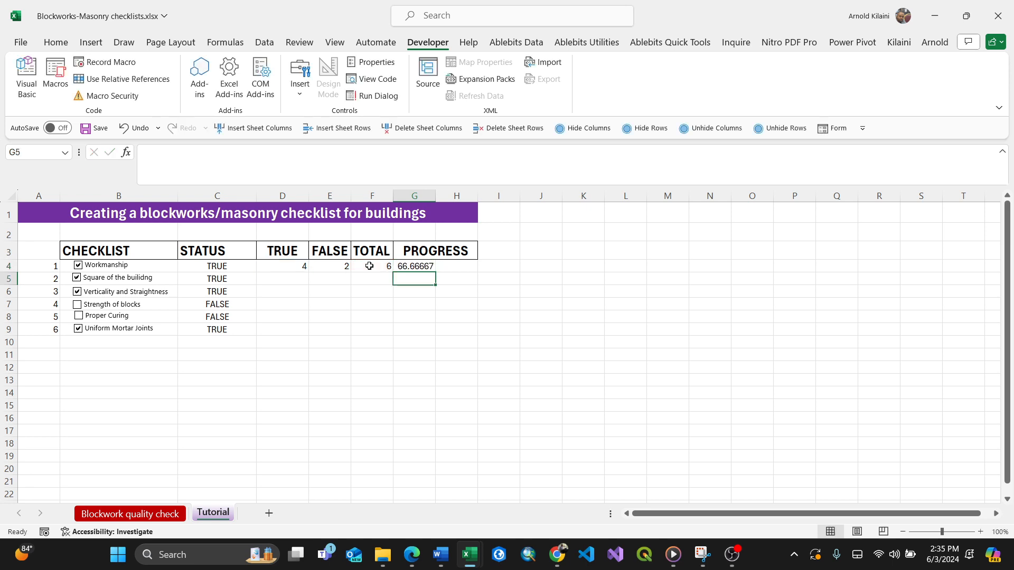
Start a new data bar conditional formatting rule for G4 using a green gradient fill.
{"action": "left_click", "coordinate": [421, 267]}
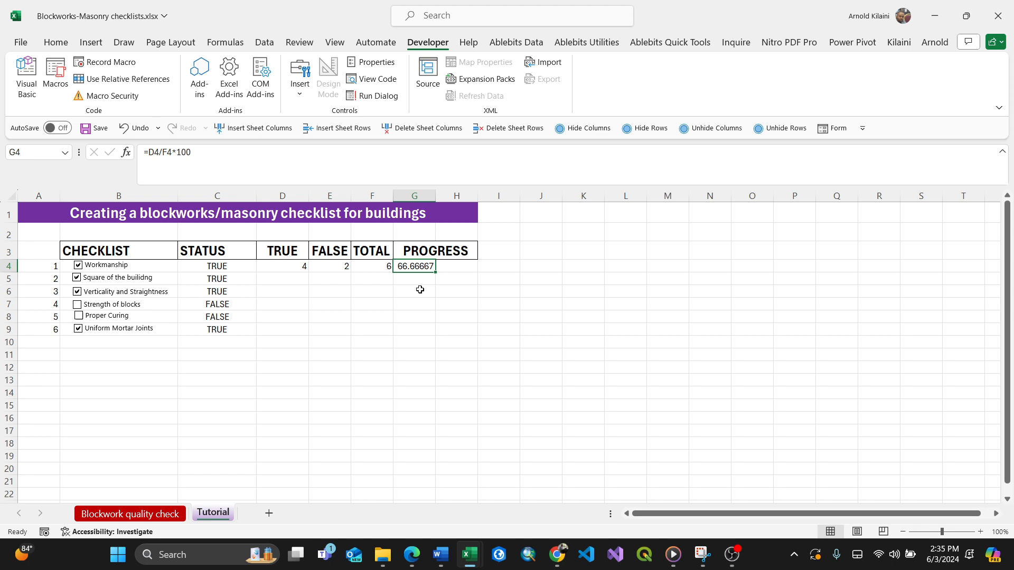
{"action": "left_click", "coordinate": [91, 42]}
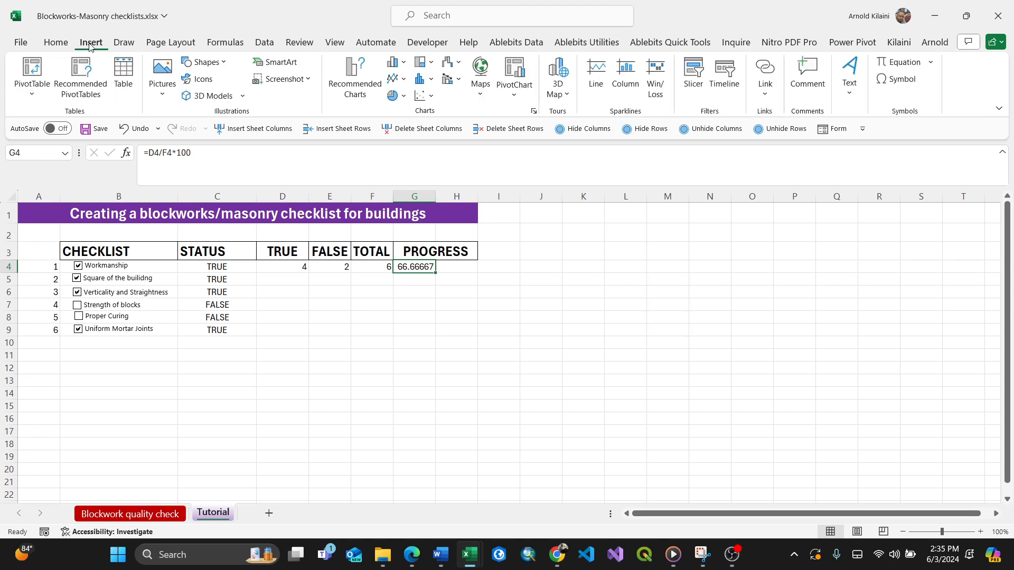
{"action": "left_click", "coordinate": [56, 42]}
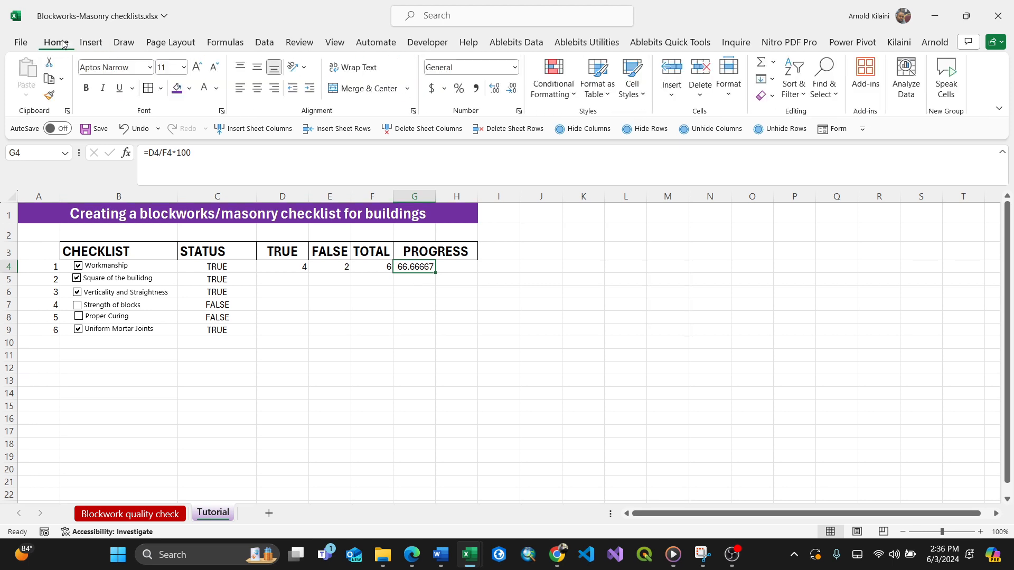
{"action": "left_click", "coordinate": [573, 95]}
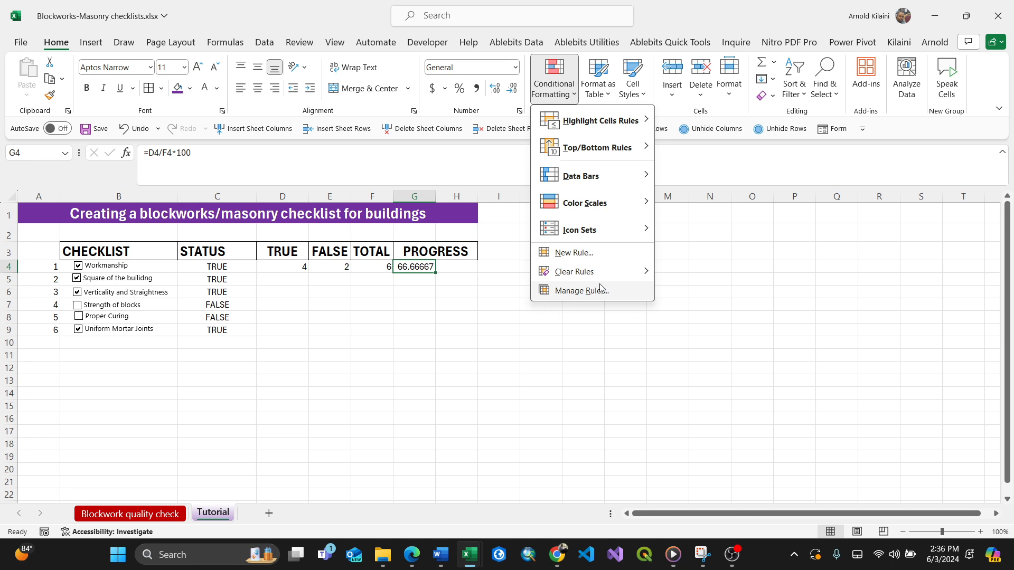
{"action": "mouse_move", "coordinate": [615, 191]}
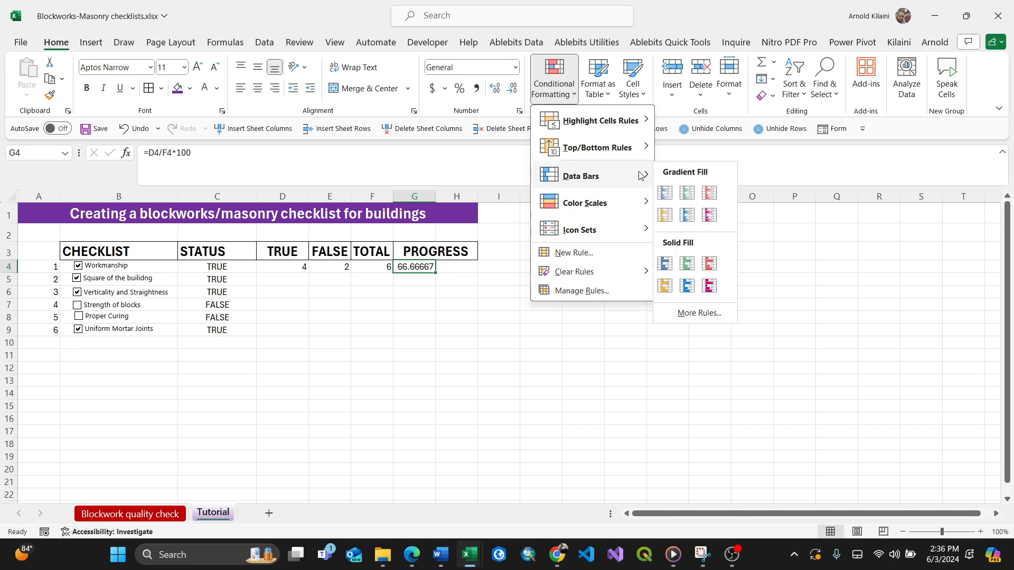
{"action": "left_click", "coordinate": [697, 314]}
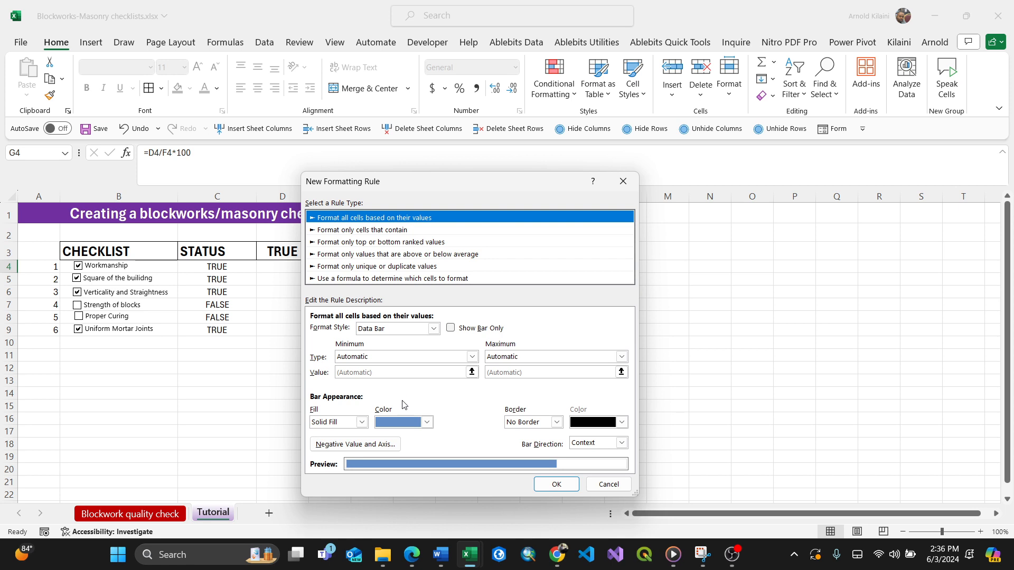
{"action": "left_click", "coordinate": [425, 422]}
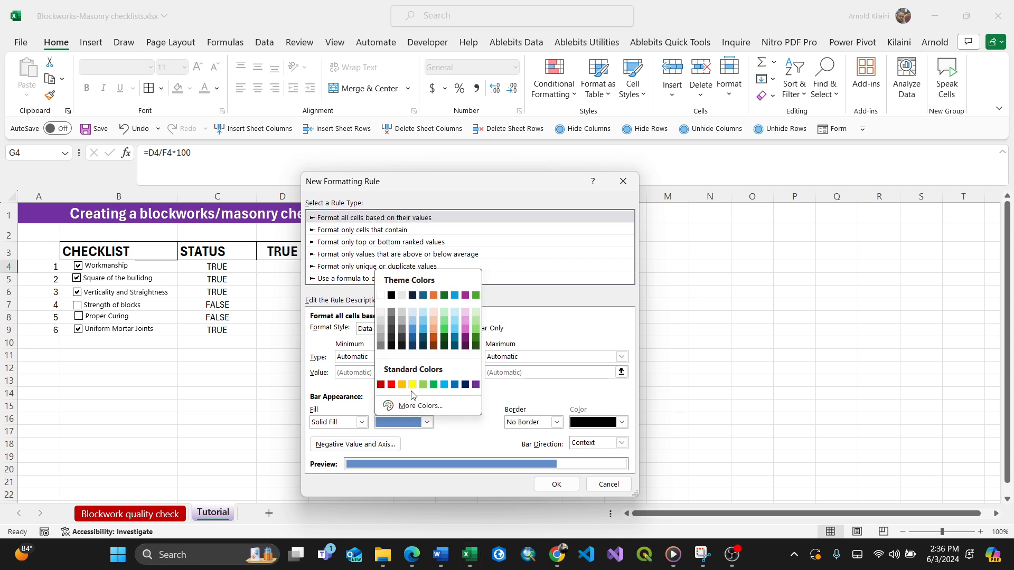
{"action": "left_click", "coordinate": [475, 294]}
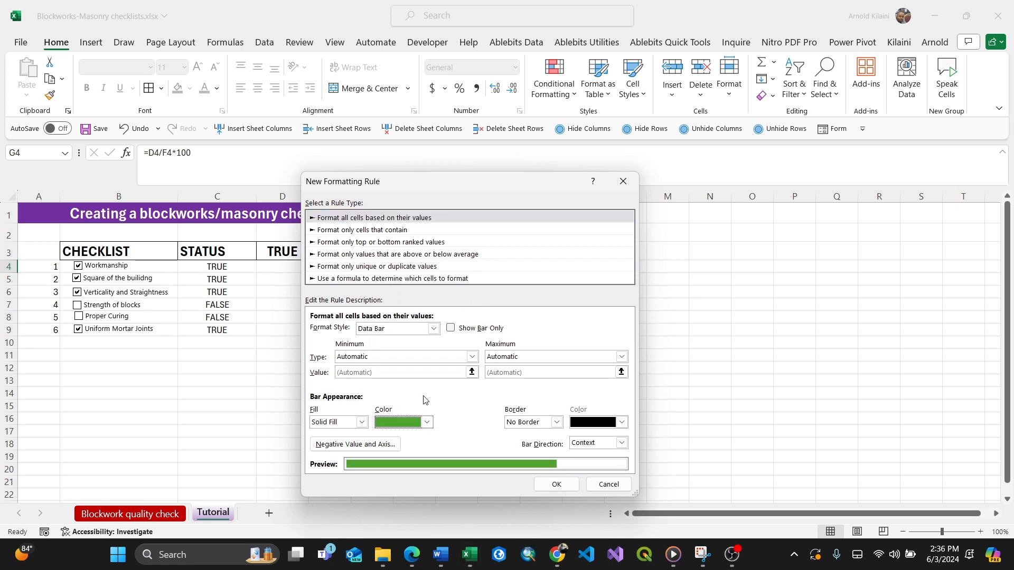
{"action": "left_click", "coordinate": [363, 422]}
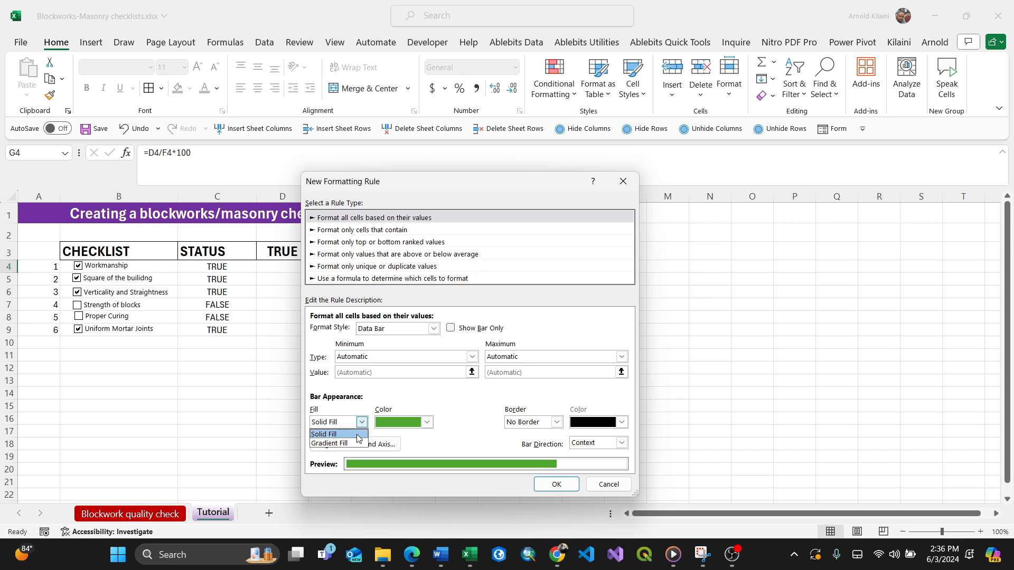
{"action": "left_click", "coordinate": [357, 444]}
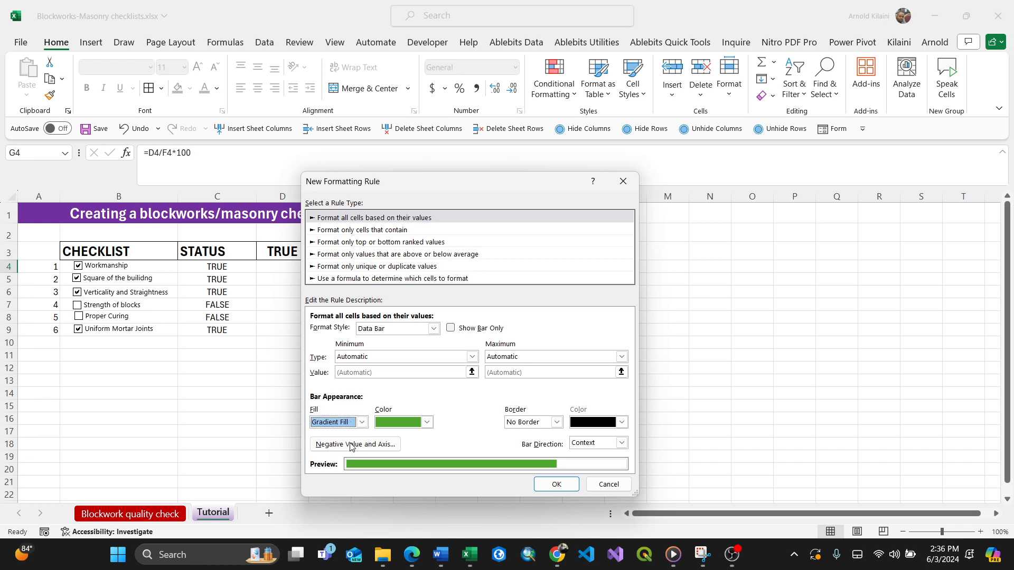
Set the data bar's minimum type to Number with value 0 and its maximum type to Number, then apply the rule.
{"action": "left_click", "coordinate": [472, 357]}
{"action": "left_click", "coordinate": [365, 380]}
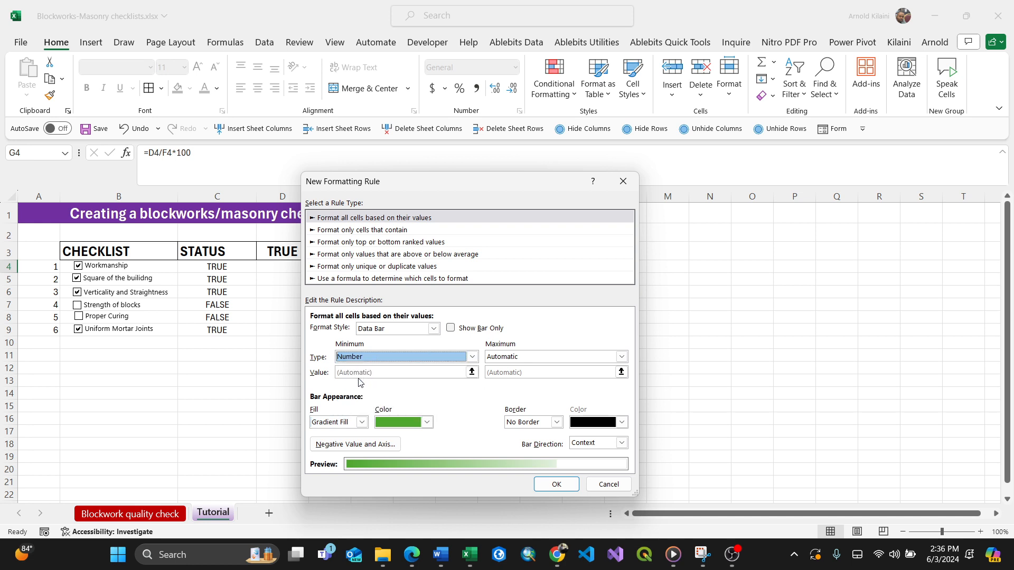
{"action": "left_click", "coordinate": [352, 372]}
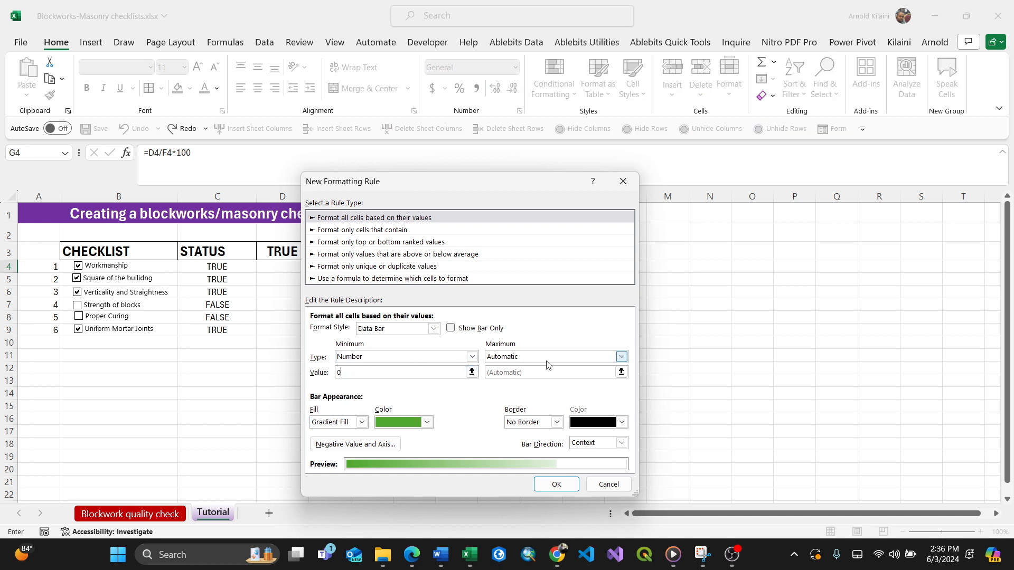
{"action": "left_click", "coordinate": [621, 356]}
{"action": "left_click", "coordinate": [534, 377]}
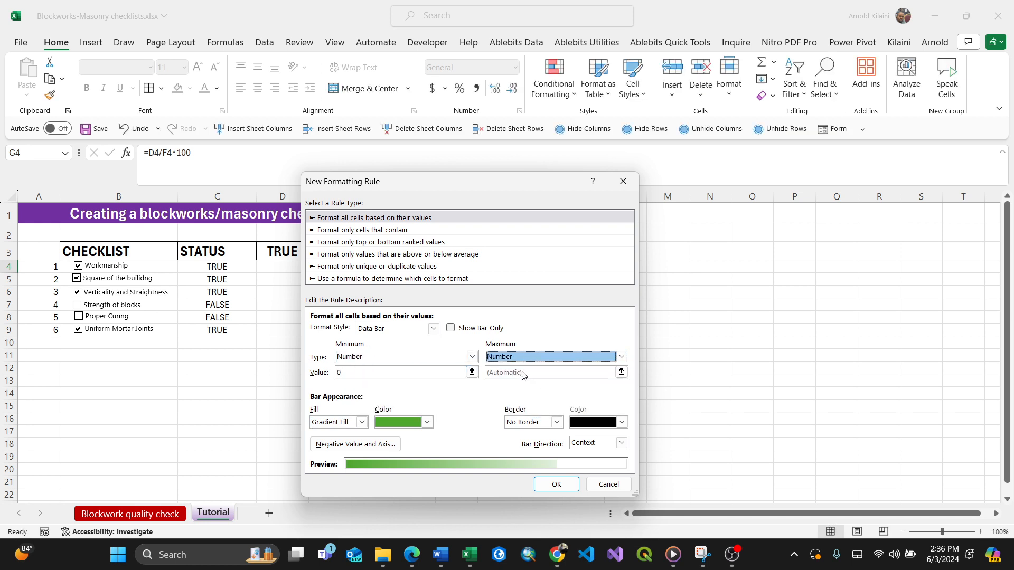
{"action": "left_click", "coordinate": [500, 372]}
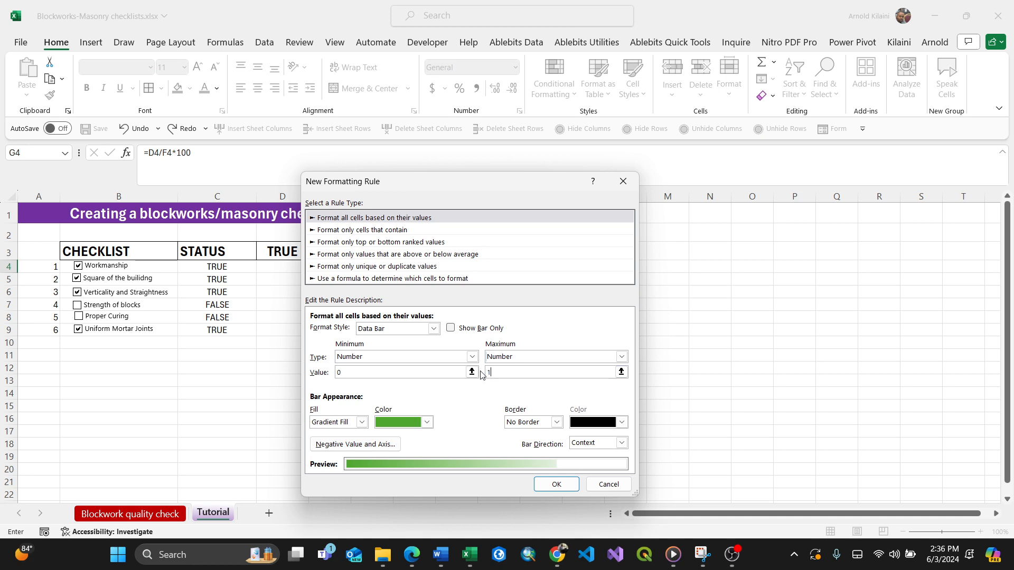
{"action": "type", "text": "1"}
{"action": "left_click", "coordinate": [555, 482]}
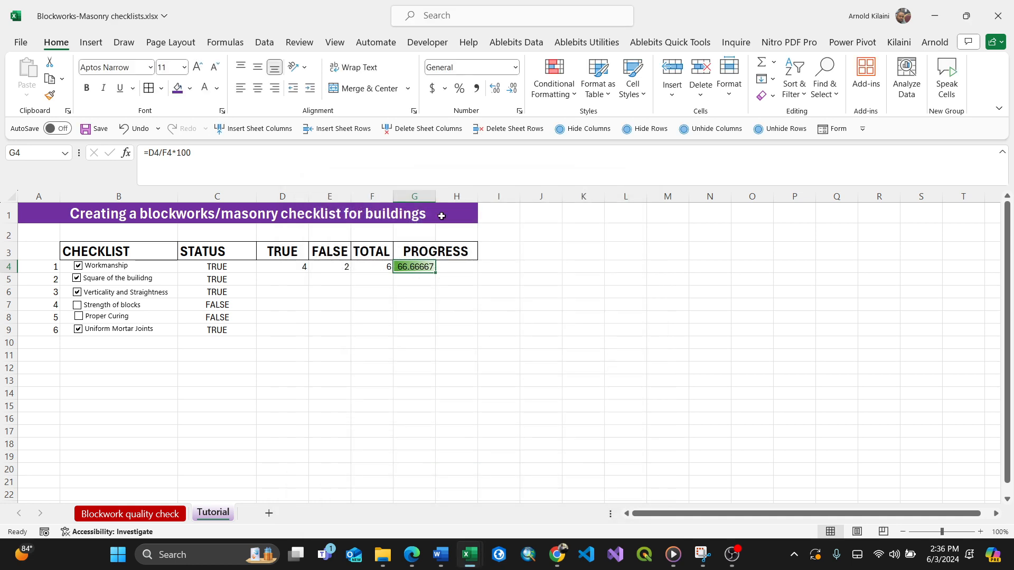
Merge and center G4:H4 for the progress bar and widen column H.
{"action": "left_click", "coordinate": [437, 253]}
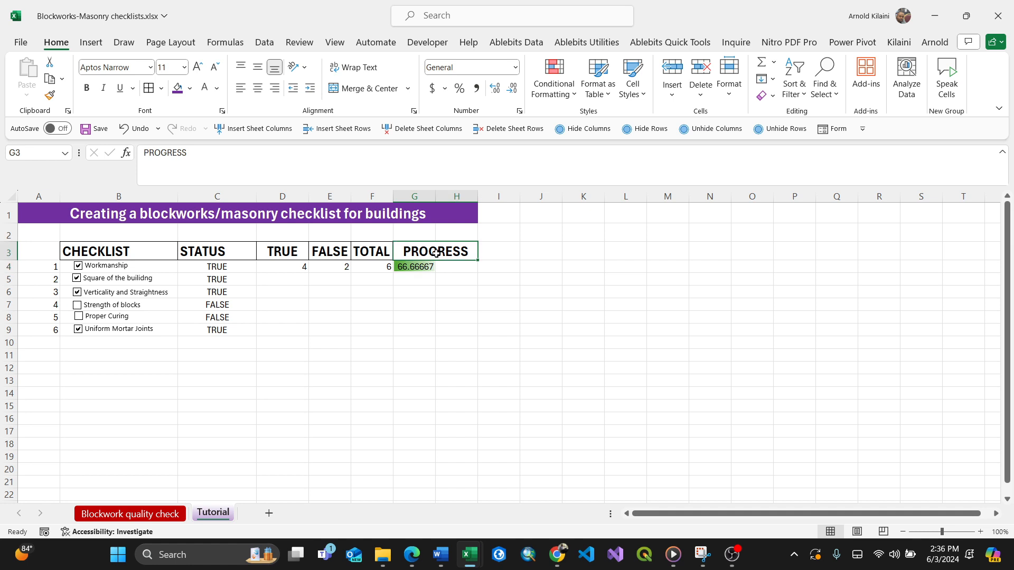
{"action": "left_click_drag", "start_coordinate": [423, 266], "coordinate": [454, 266]}
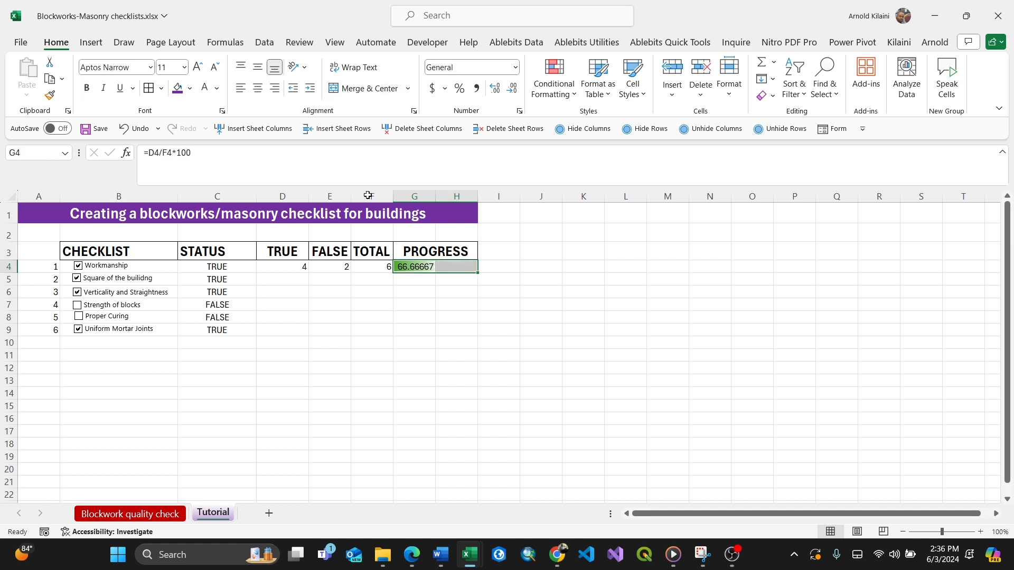
{"action": "left_click", "coordinate": [363, 90]}
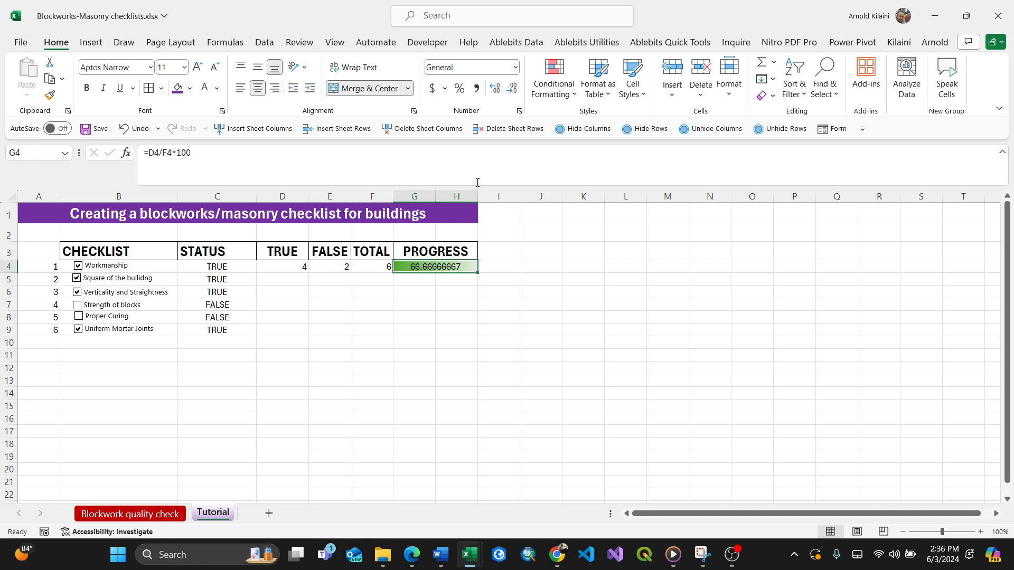
{"action": "left_click_drag", "start_coordinate": [480, 201], "coordinate": [508, 201]}
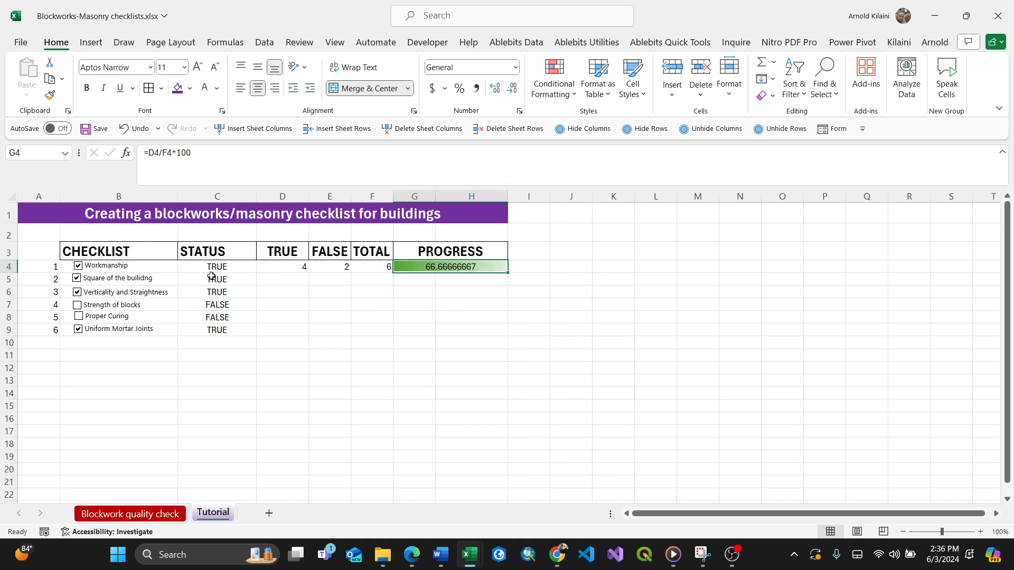
Toggle several checklist checkboxes off and back on to test the progress data bar.
{"action": "left_click", "coordinate": [78, 293]}
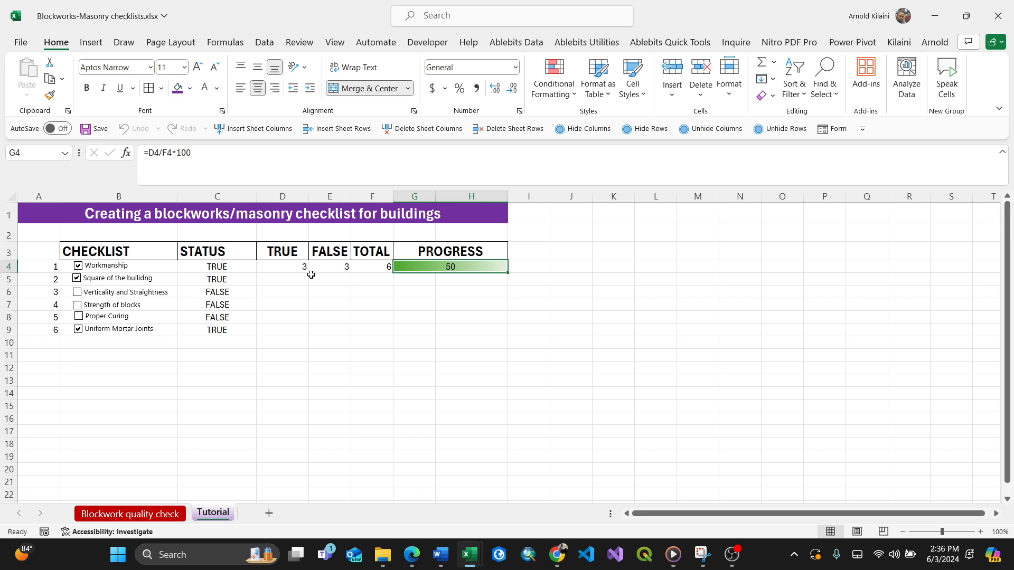
{"action": "left_click", "coordinate": [77, 279]}
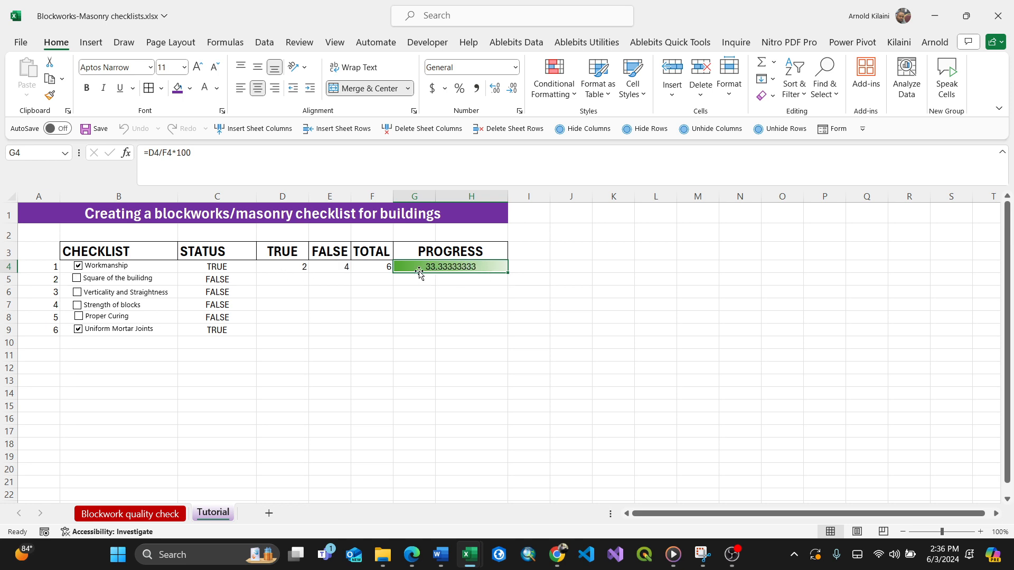
{"action": "left_click", "coordinate": [78, 266]}
{"action": "left_click", "coordinate": [78, 266]}
{"action": "left_click", "coordinate": [77, 329]}
{"action": "left_click", "coordinate": [78, 329]}
{"action": "left_click", "coordinate": [77, 291]}
{"action": "left_click", "coordinate": [76, 278]}
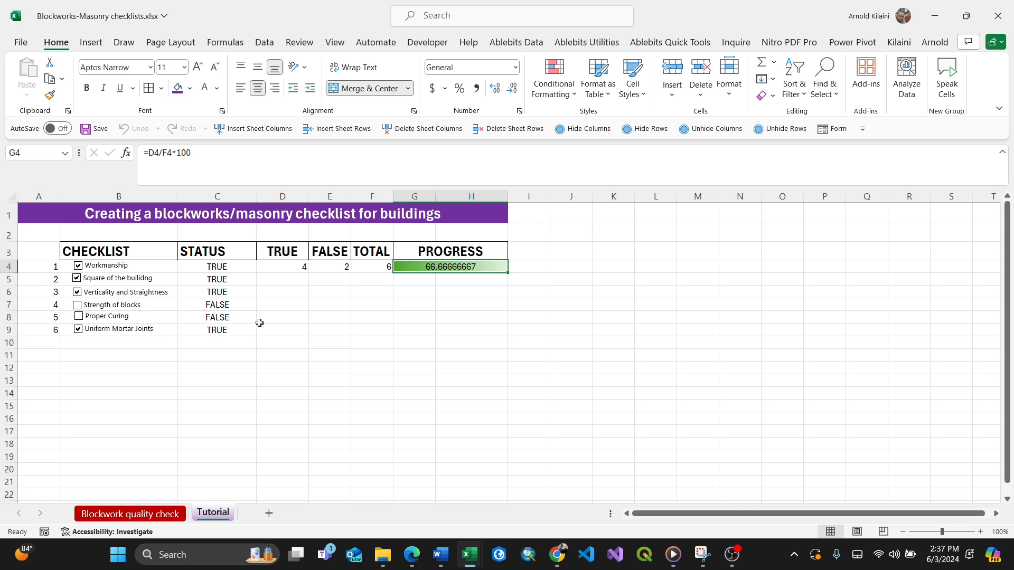
Switch to the Blockwork quality check sheet to compare with the finished checklist.
{"action": "left_click", "coordinate": [333, 365]}
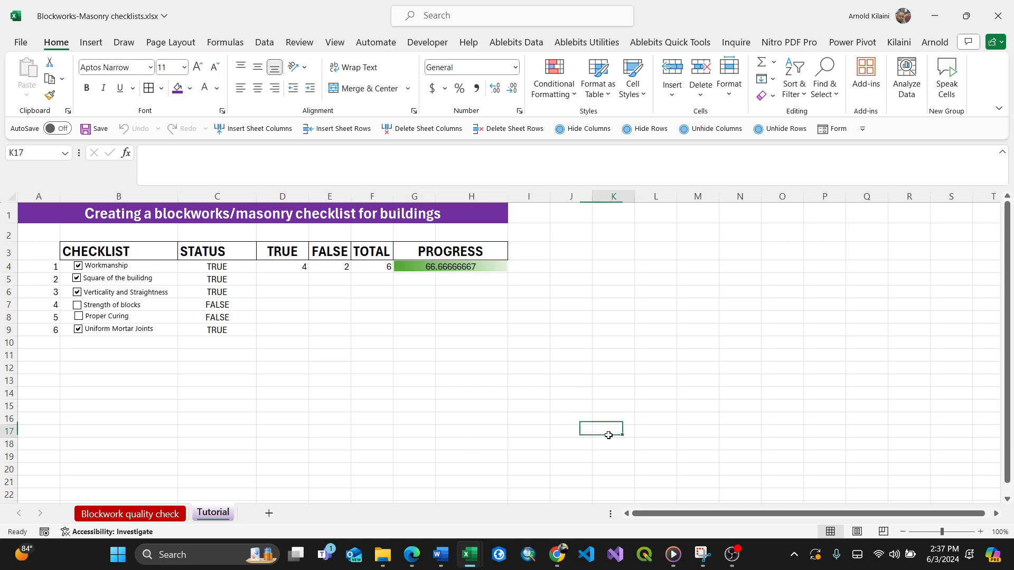
{"action": "left_click", "coordinate": [134, 515]}
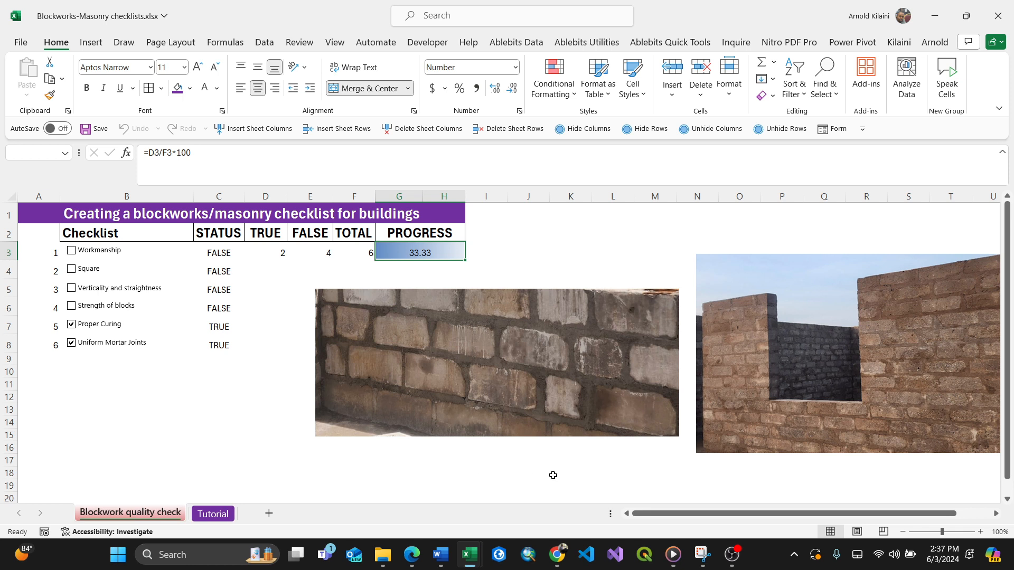